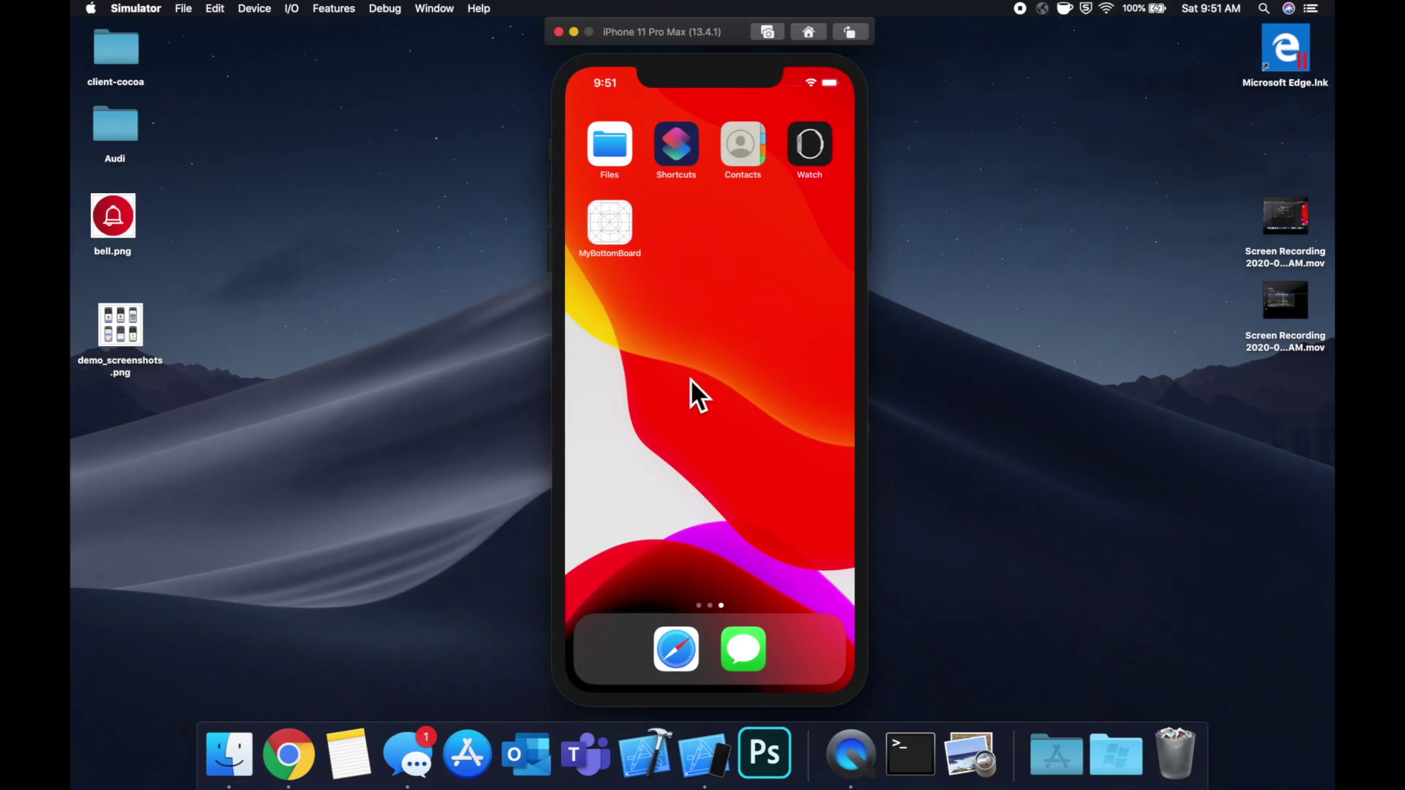
Launch MyBottomBoard in Simulator and show the Push Notifications card, closing and reopening it
click(614, 226)
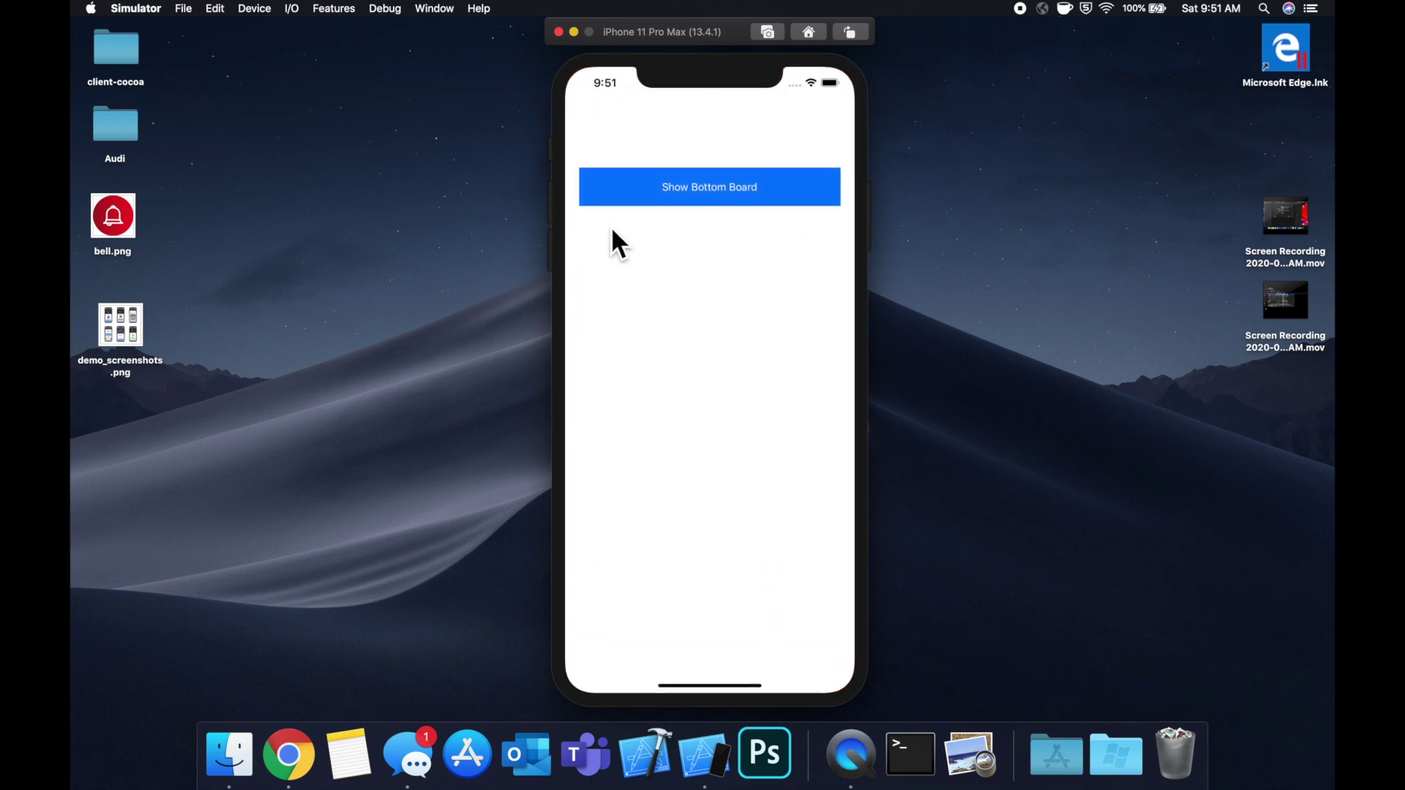
click(737, 201)
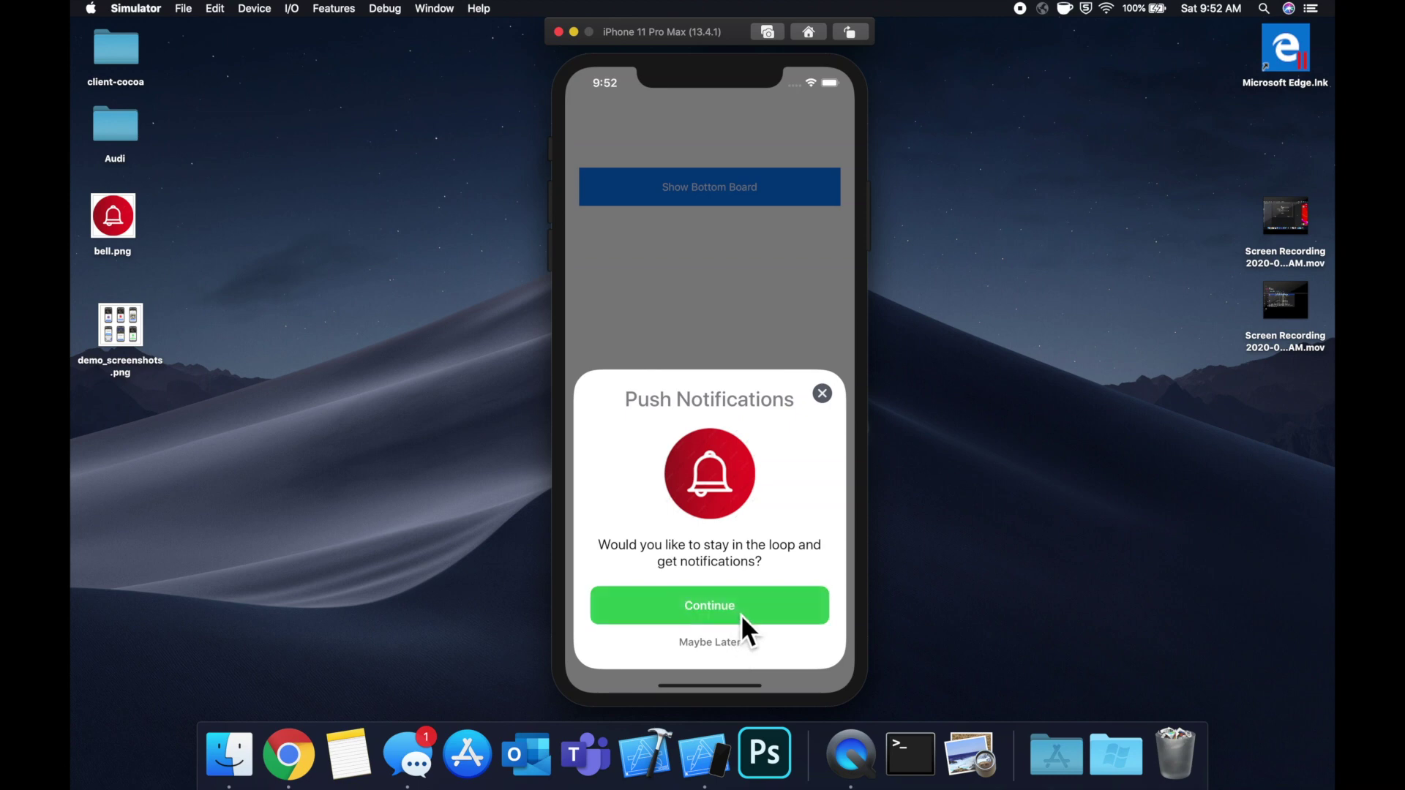
click(822, 395)
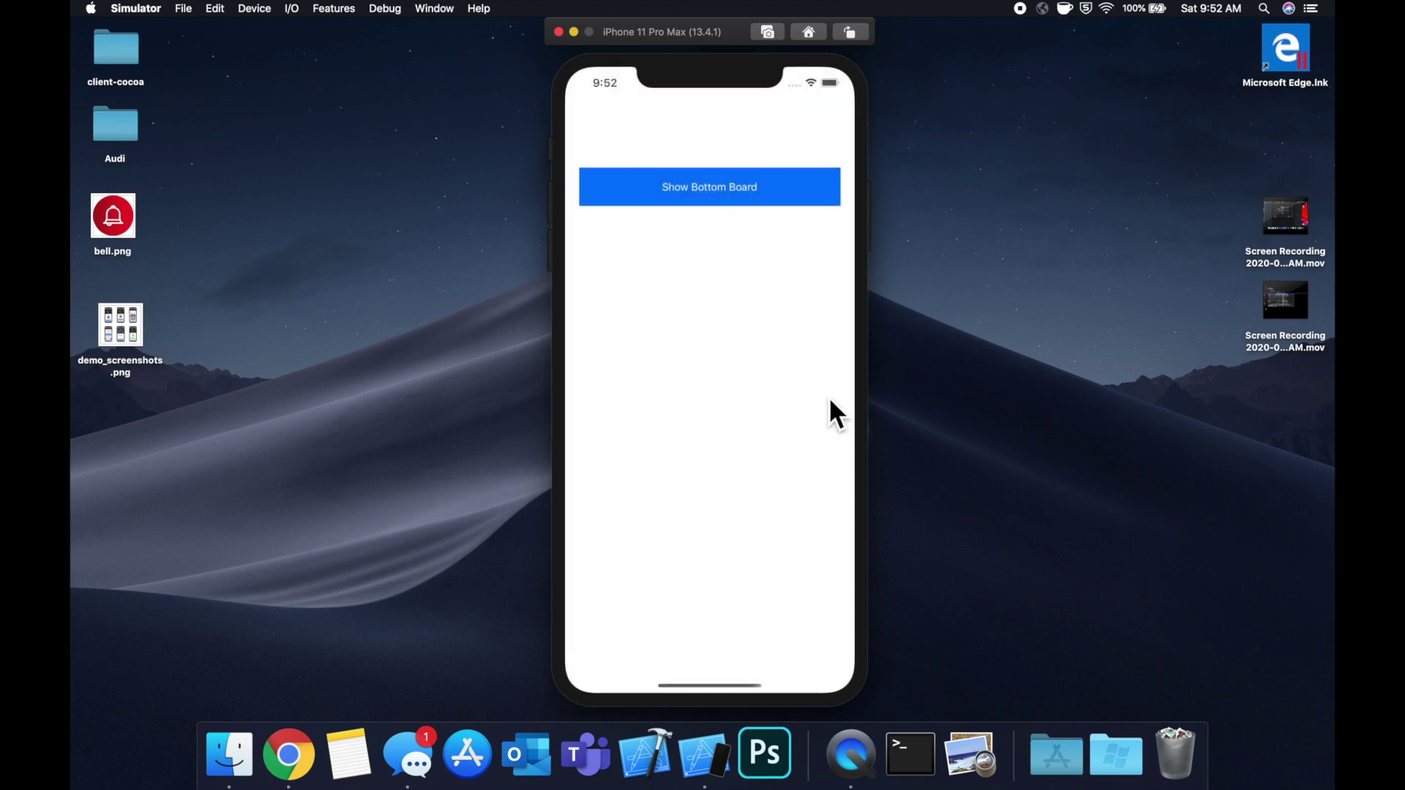
click(765, 205)
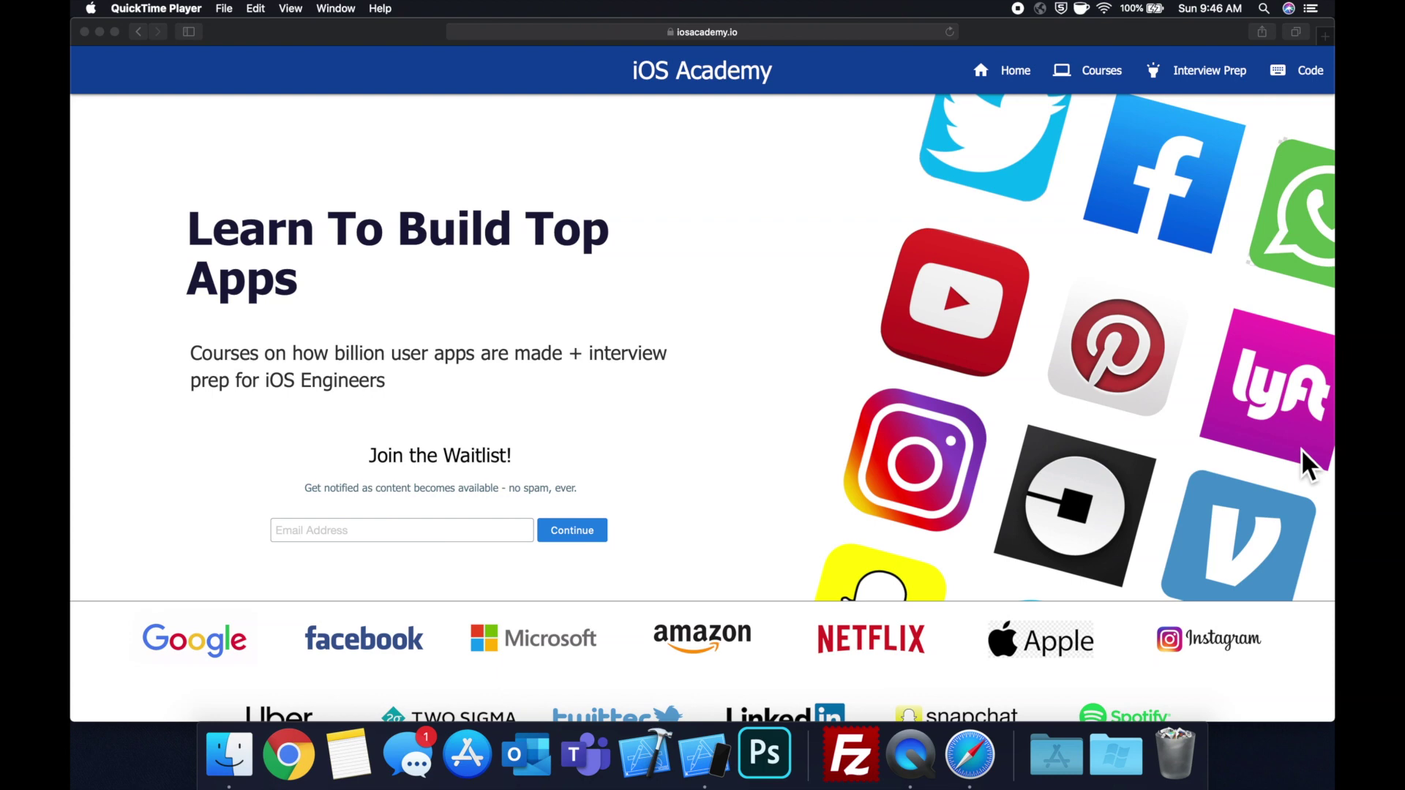
scroll(1302, 451, down, 5)
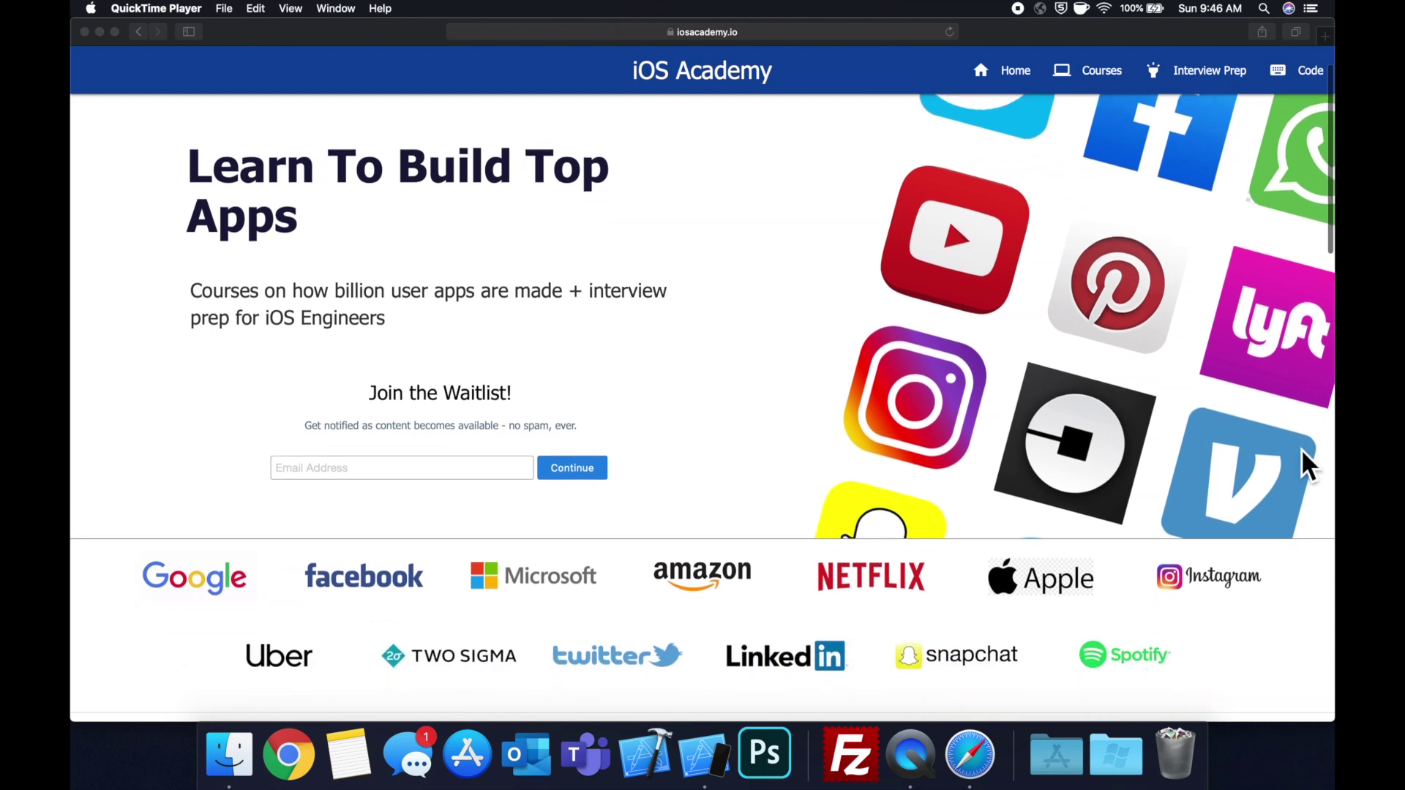
scroll(1302, 452, down, 2)
scroll(1303, 452, down, 3)
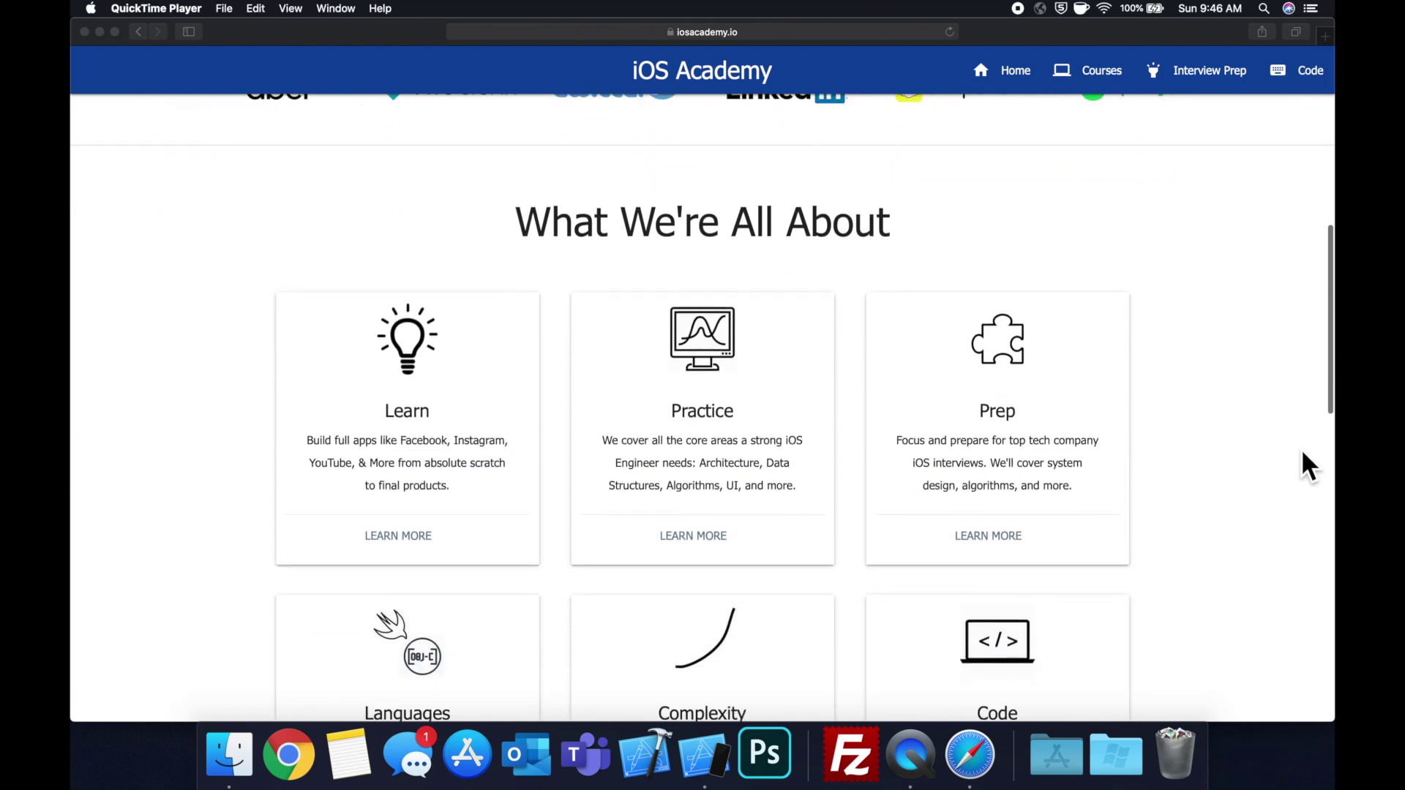
scroll(1303, 453, down, 1)
scroll(1303, 453, down, 2)
scroll(1304, 452, down, 2)
scroll(1303, 452, down, 1)
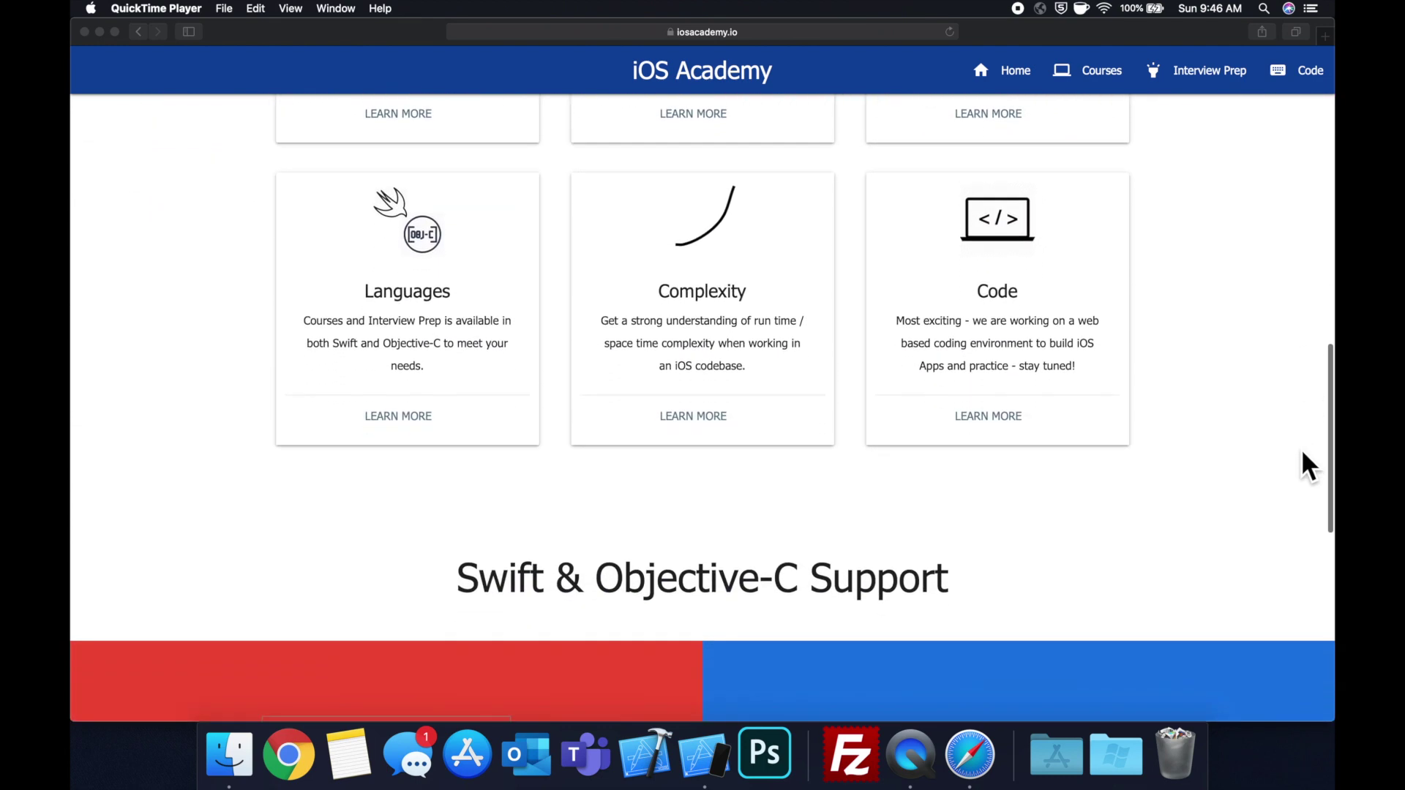
scroll(1303, 453, down, 3)
scroll(1303, 453, down, 2)
scroll(1304, 452, down, 2)
scroll(1303, 453, down, 1)
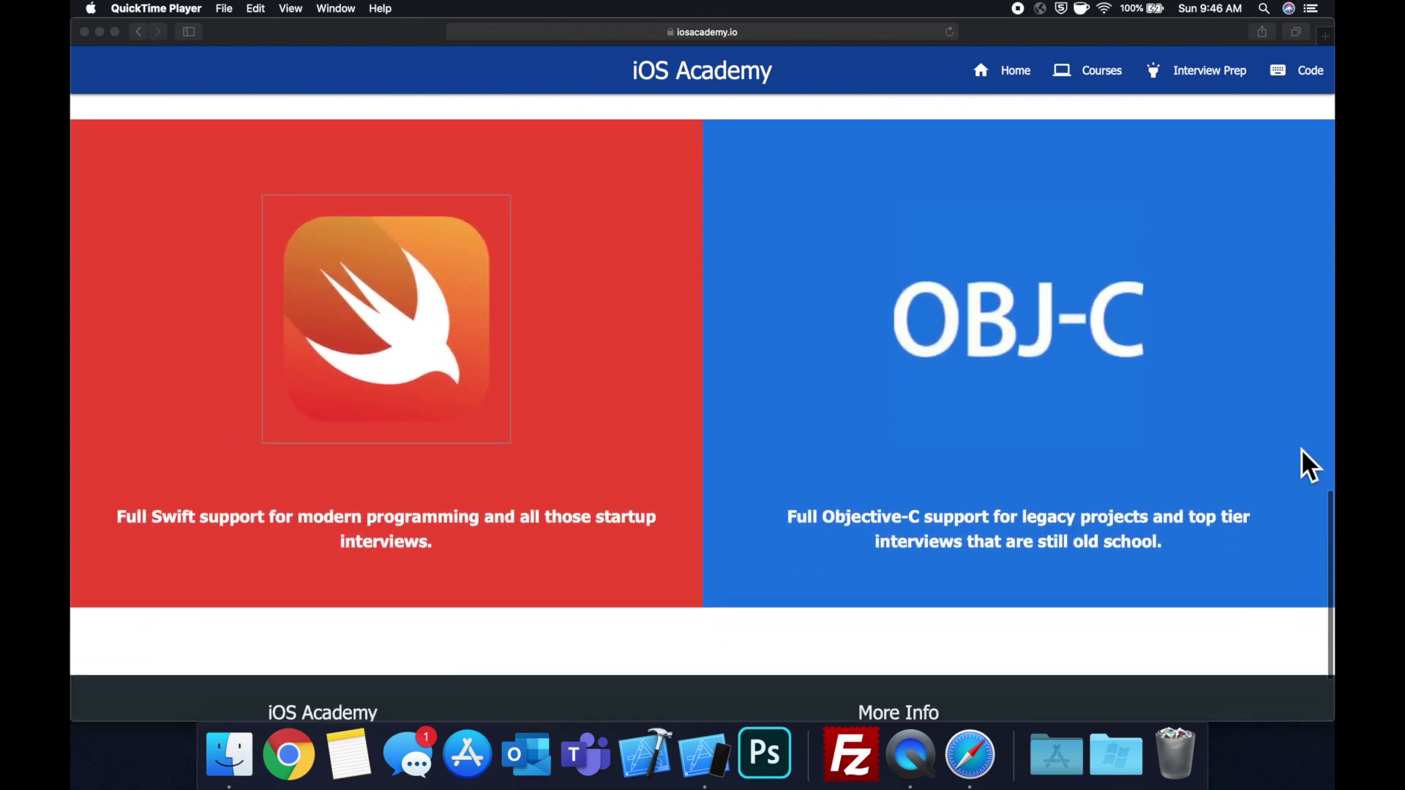
scroll(1302, 452, down, 2)
scroll(1303, 453, up, 1)
scroll(1303, 453, up, 3)
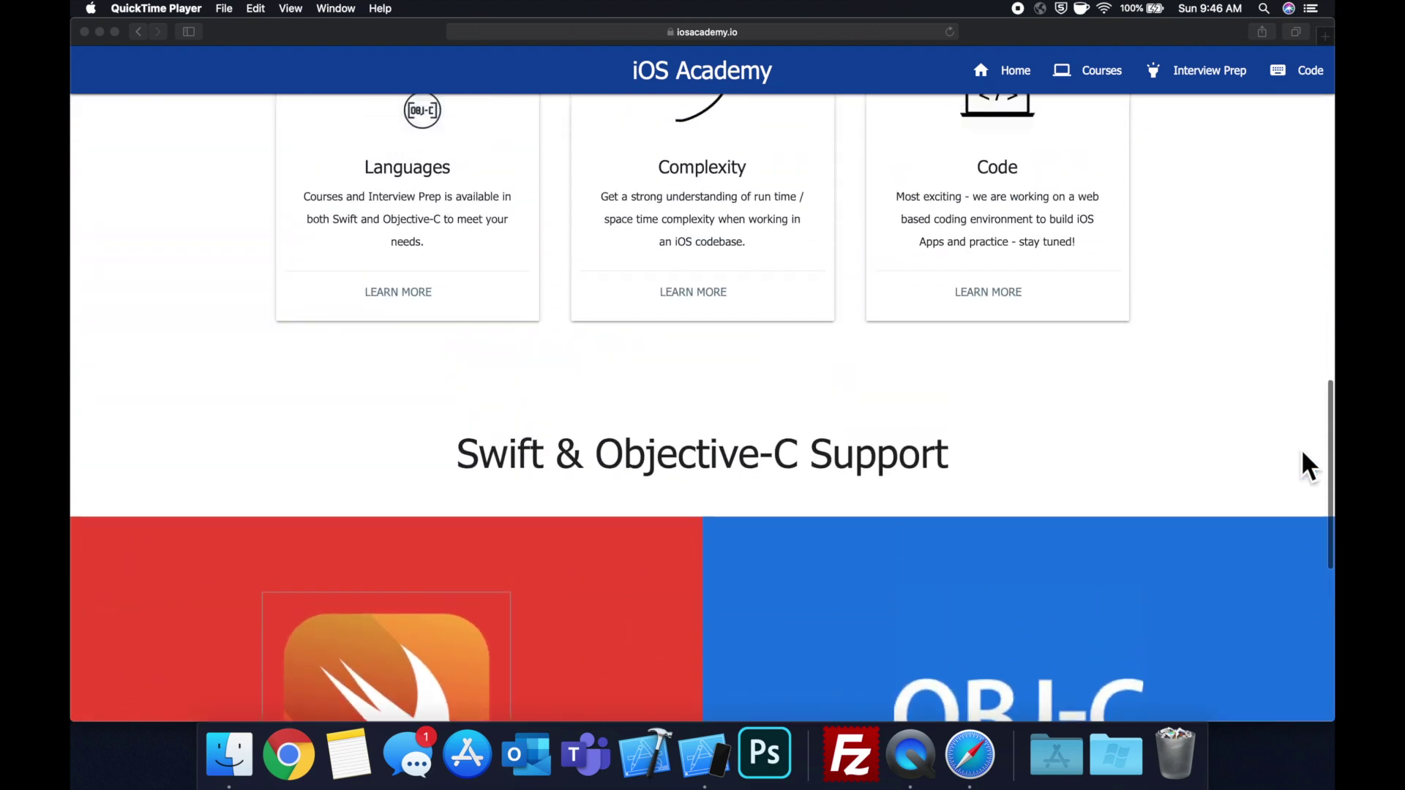
scroll(1302, 452, up, 2)
scroll(1303, 453, up, 1)
scroll(1303, 453, up, 2)
scroll(1303, 452, up, 3)
scroll(1303, 453, up, 2)
scroll(1304, 453, up, 1)
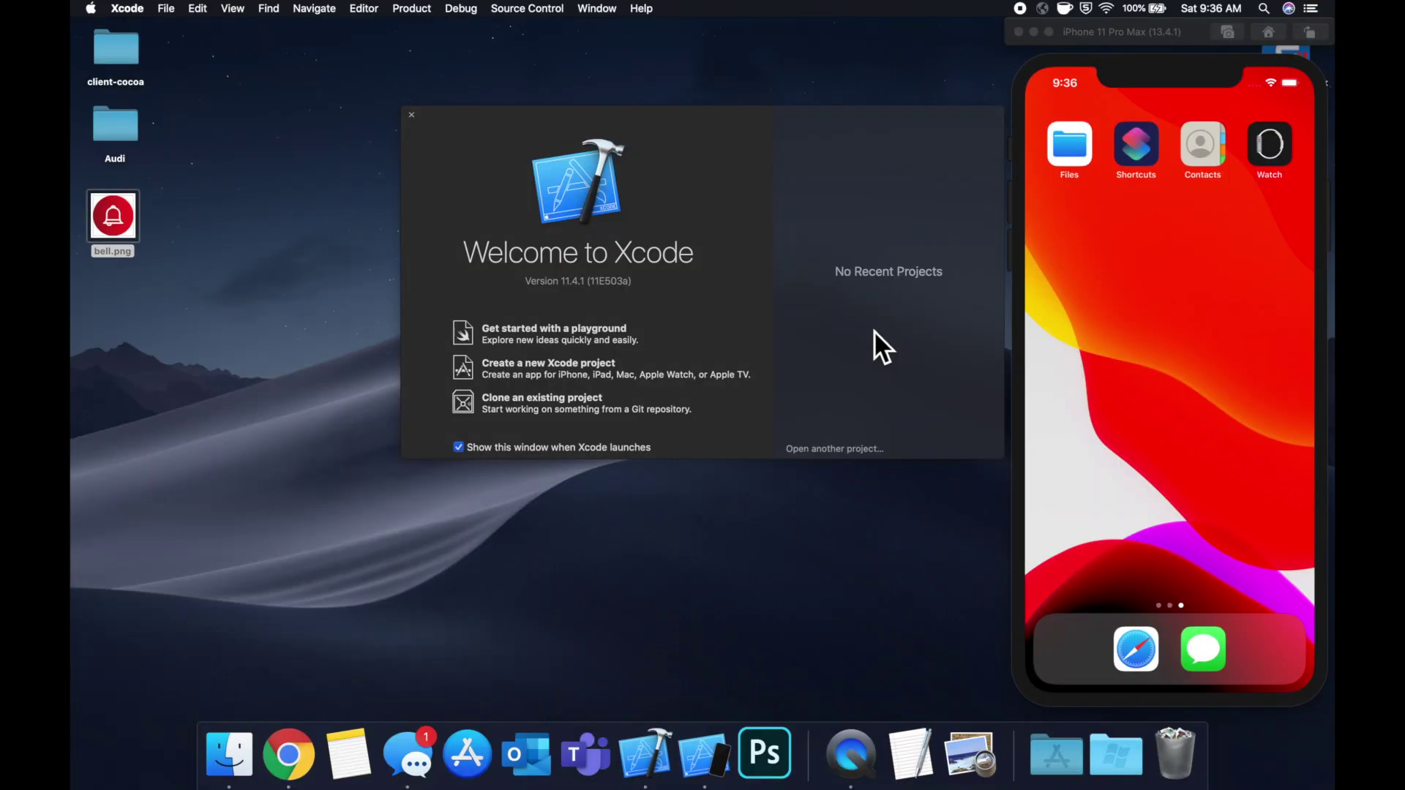
Create the MyBottomBoard App project on the Desktop, then launch Terminal
key(super+shift+n)
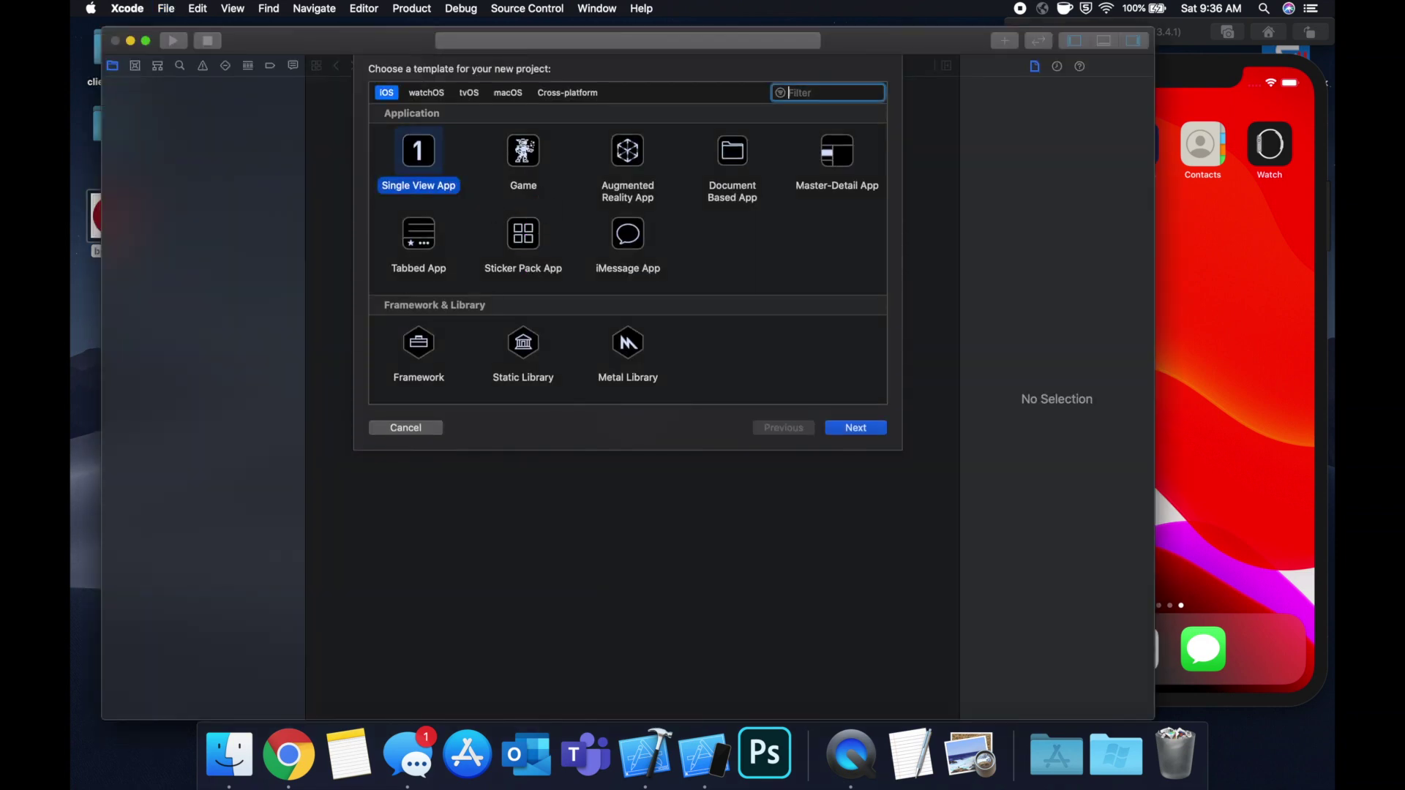
double_click(448, 180)
text(MyBottomBoard)
key(Return)
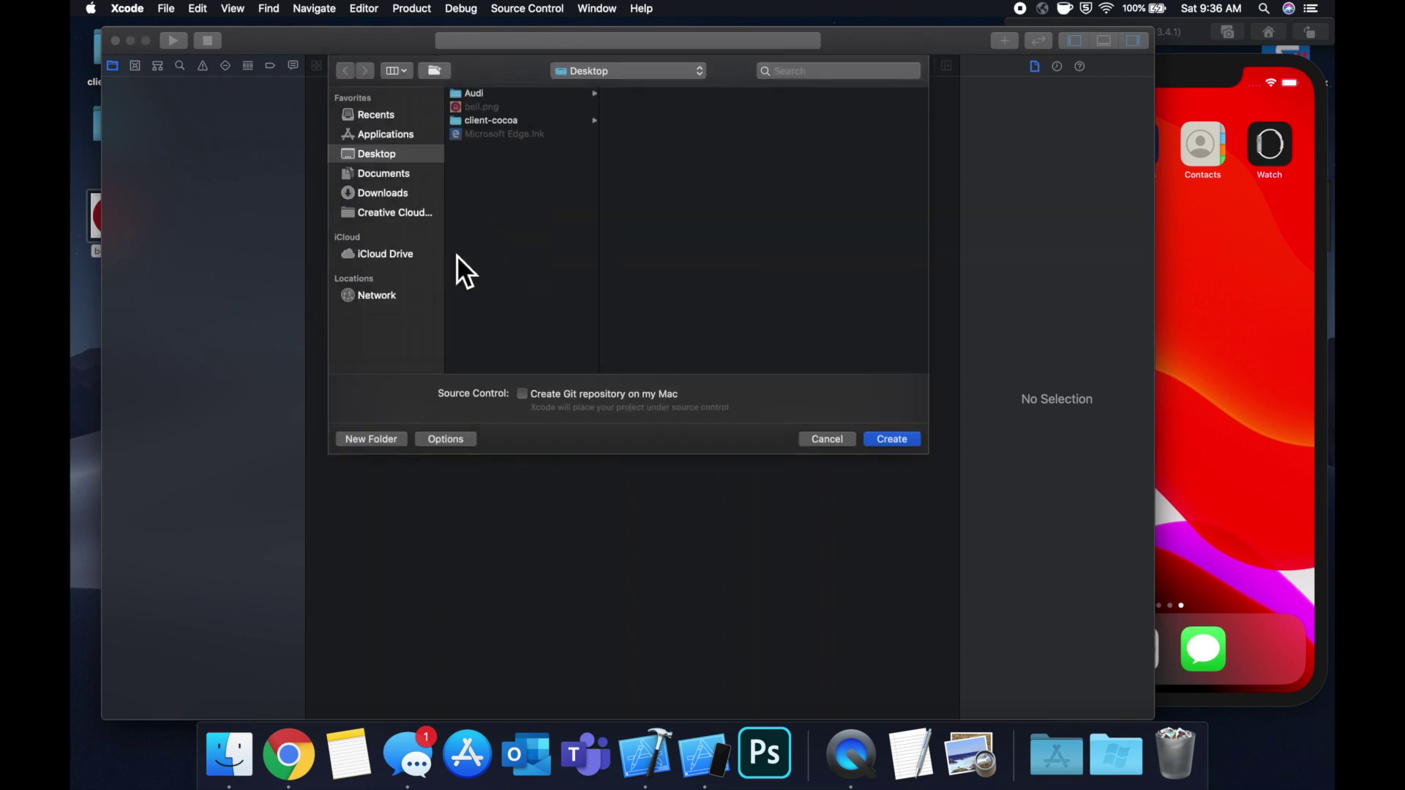
key(Return)
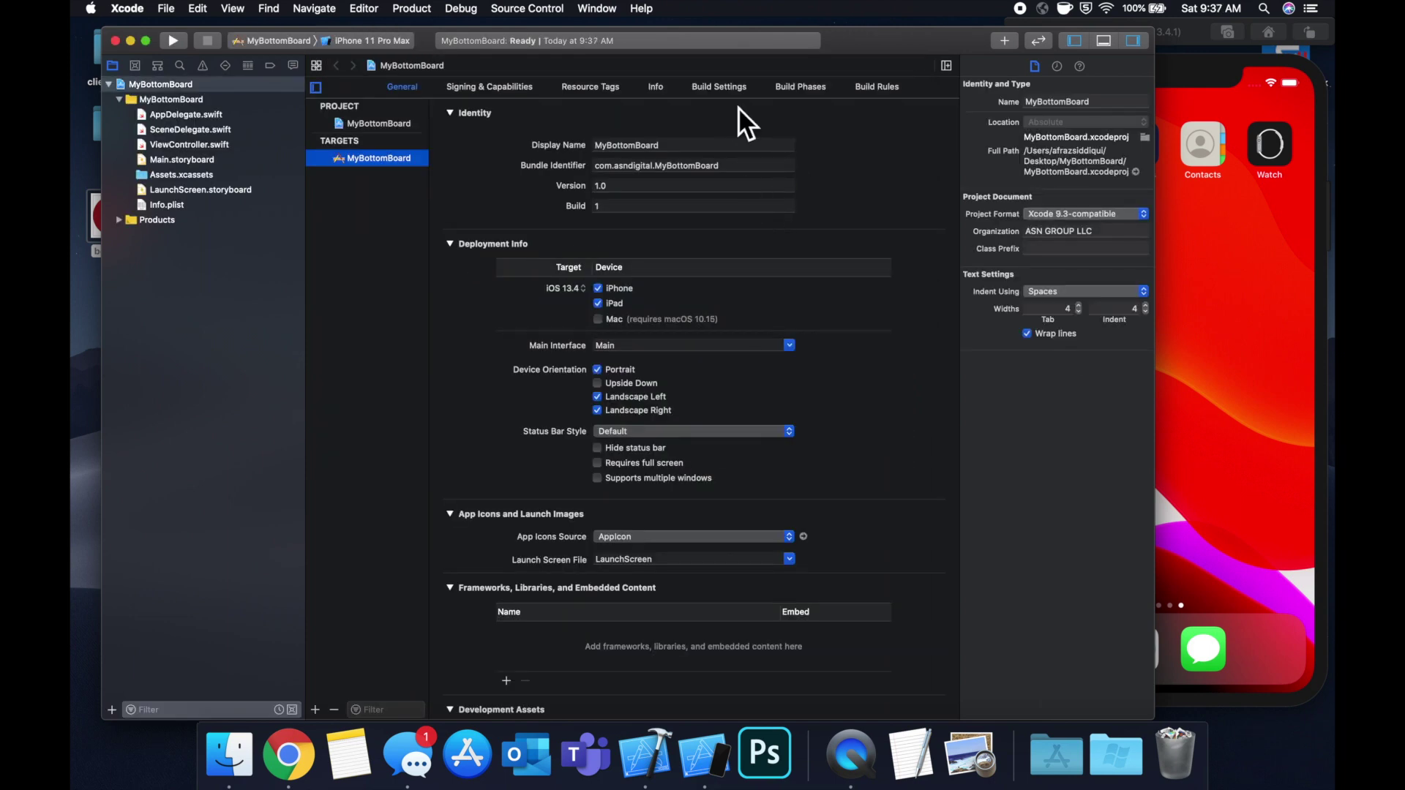
key(super+space)
text(terminal)
key(Return)
text(cd )
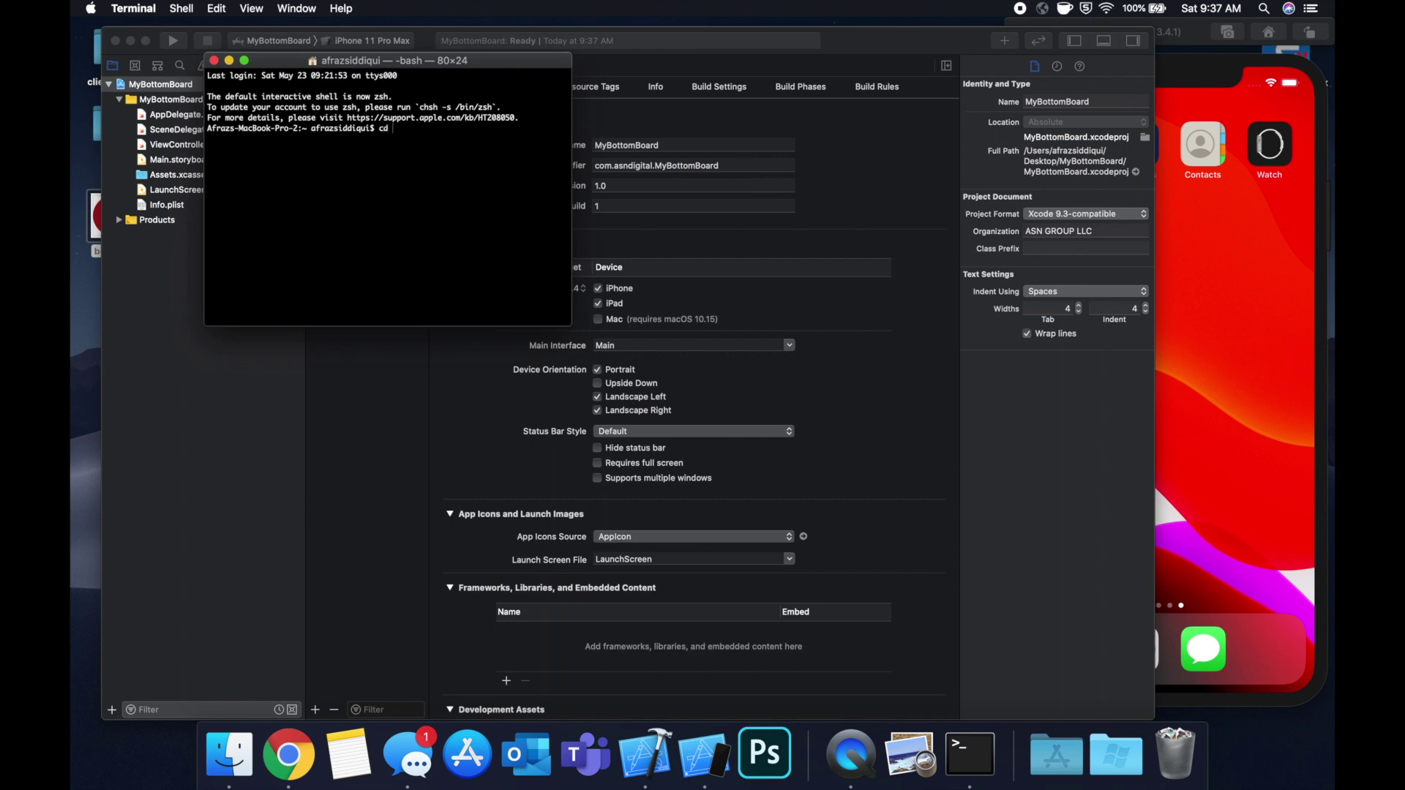
text(Desktop/MyBottomBoard/)
In the MyBottomBoard folder, run pod init and open the new Podfile
key(Return)
text(pod init)
key(Return)
drag(576, 326, 1084, 421)
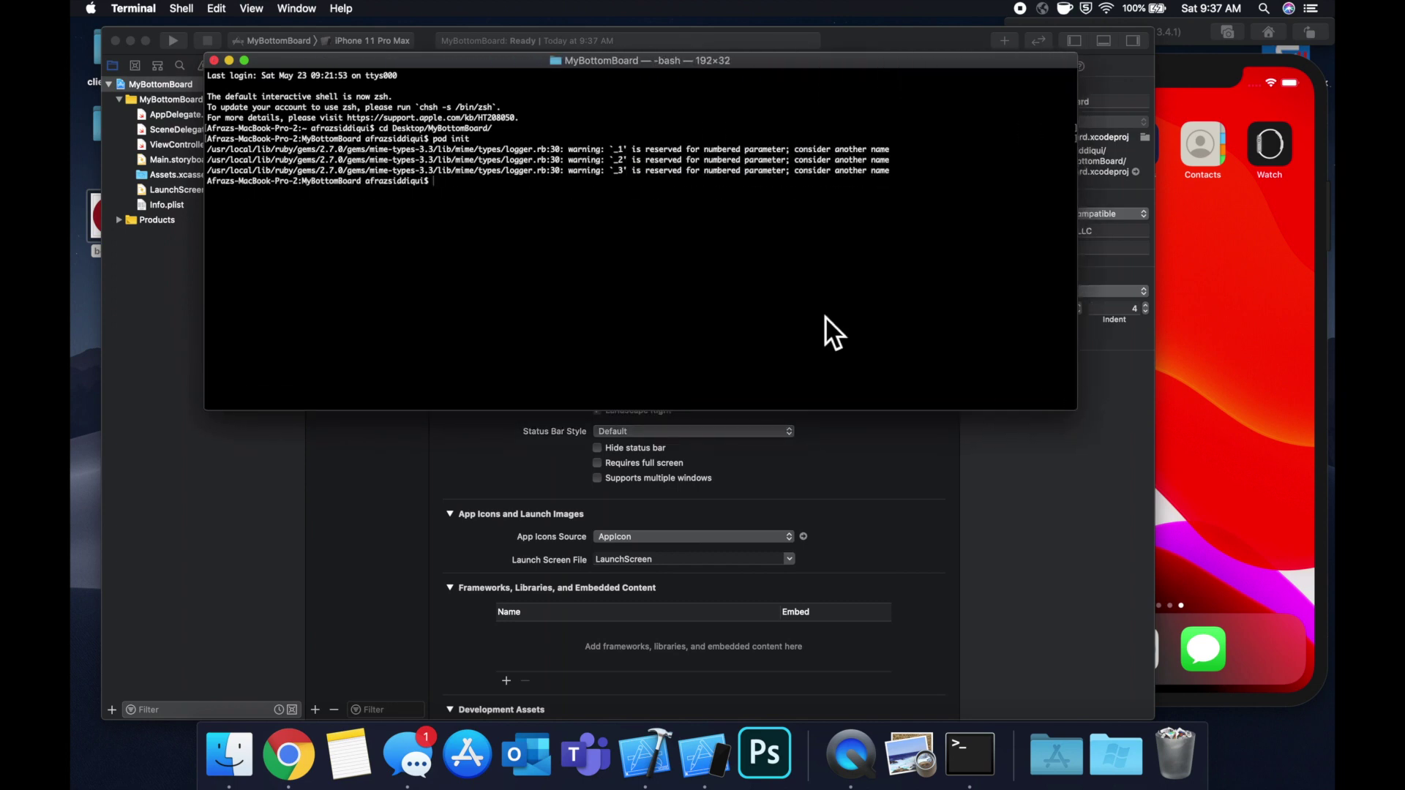
text(open Podf)
key(Tab)
key(Return)
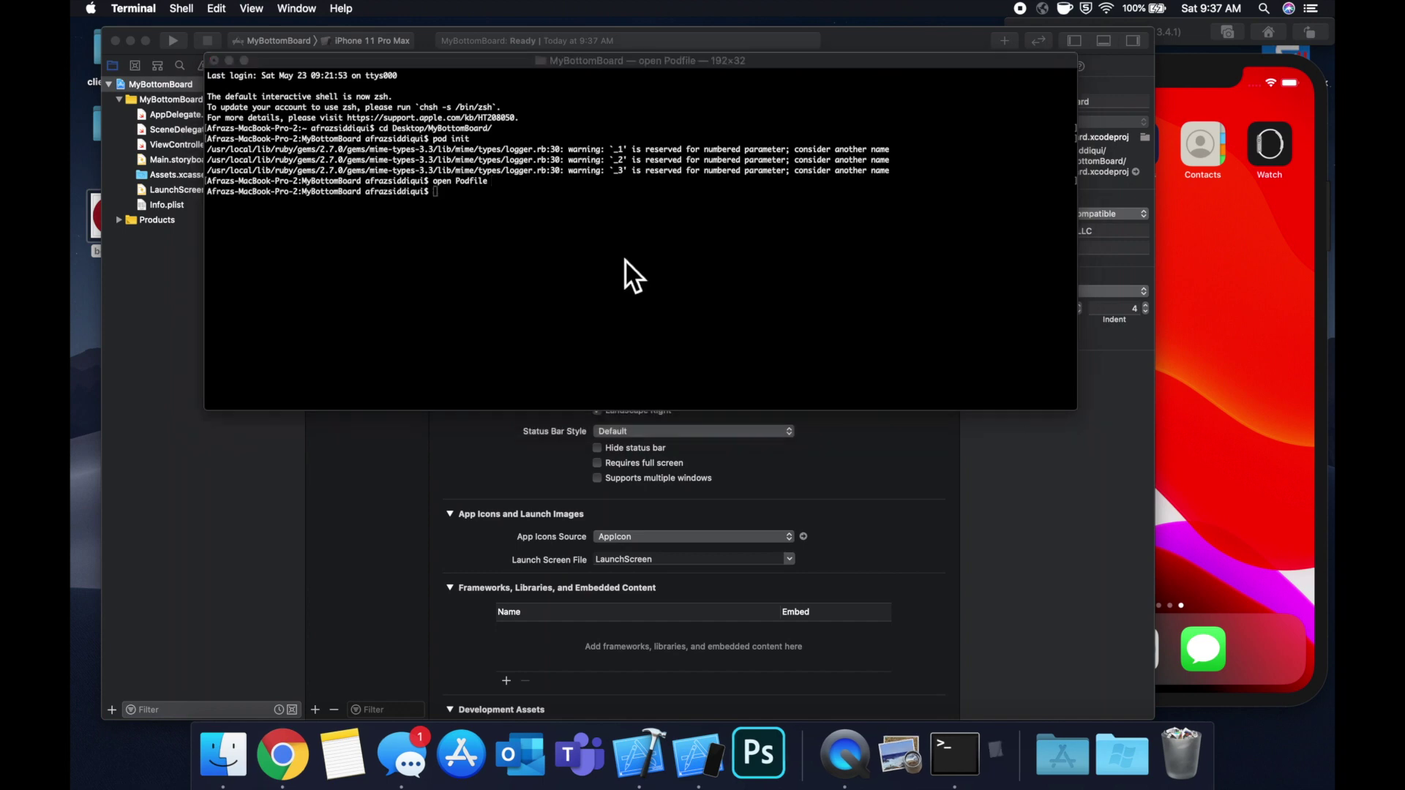
Replace the Podfile's placeholder comment with pod 'BulletinBoard'
click(230, 155)
key(shift+Up)
key(BackSpace)
key(Return)
key(Up)
text(Pod ')
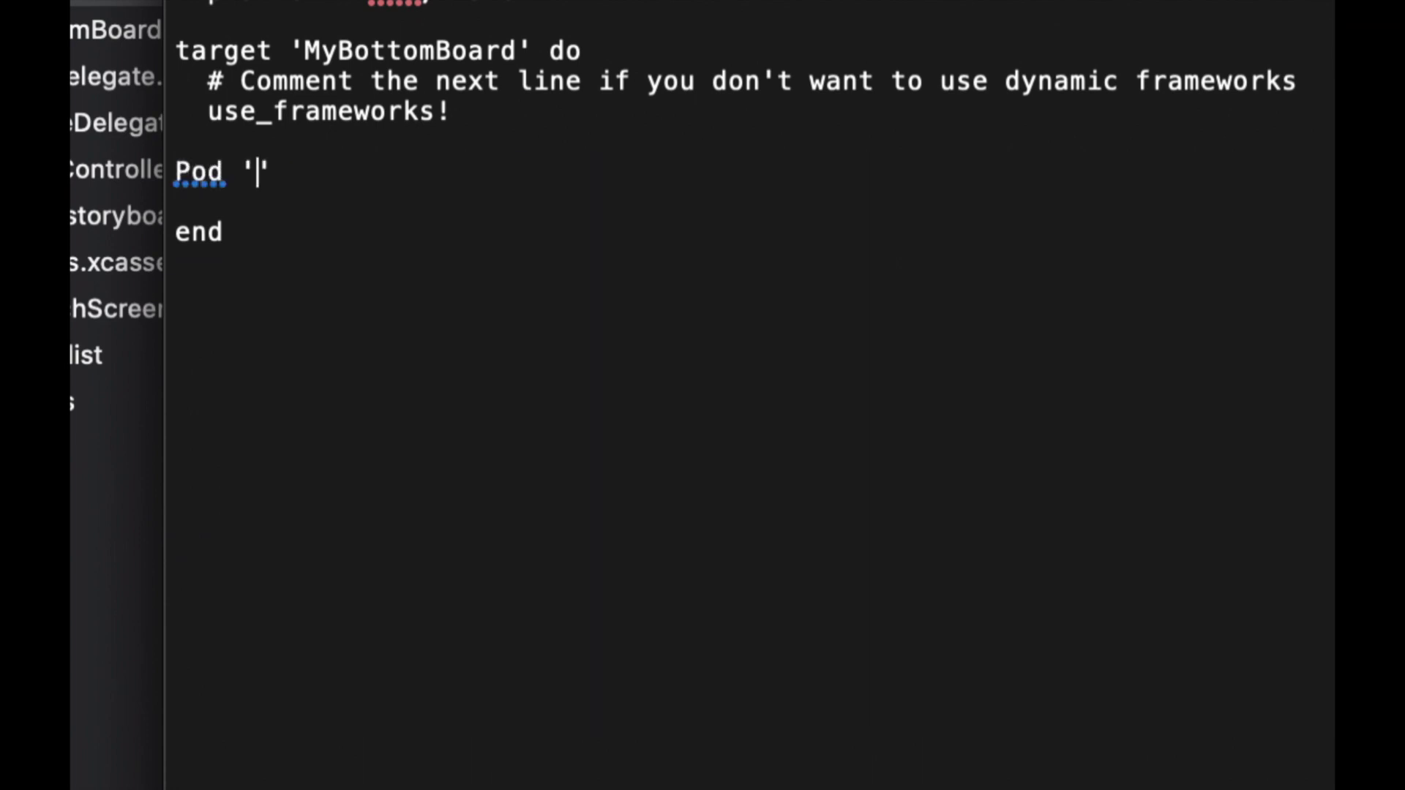
text(BulletinBoard)
key(Up)
key(Down)
key(shift+Right)
text(p)
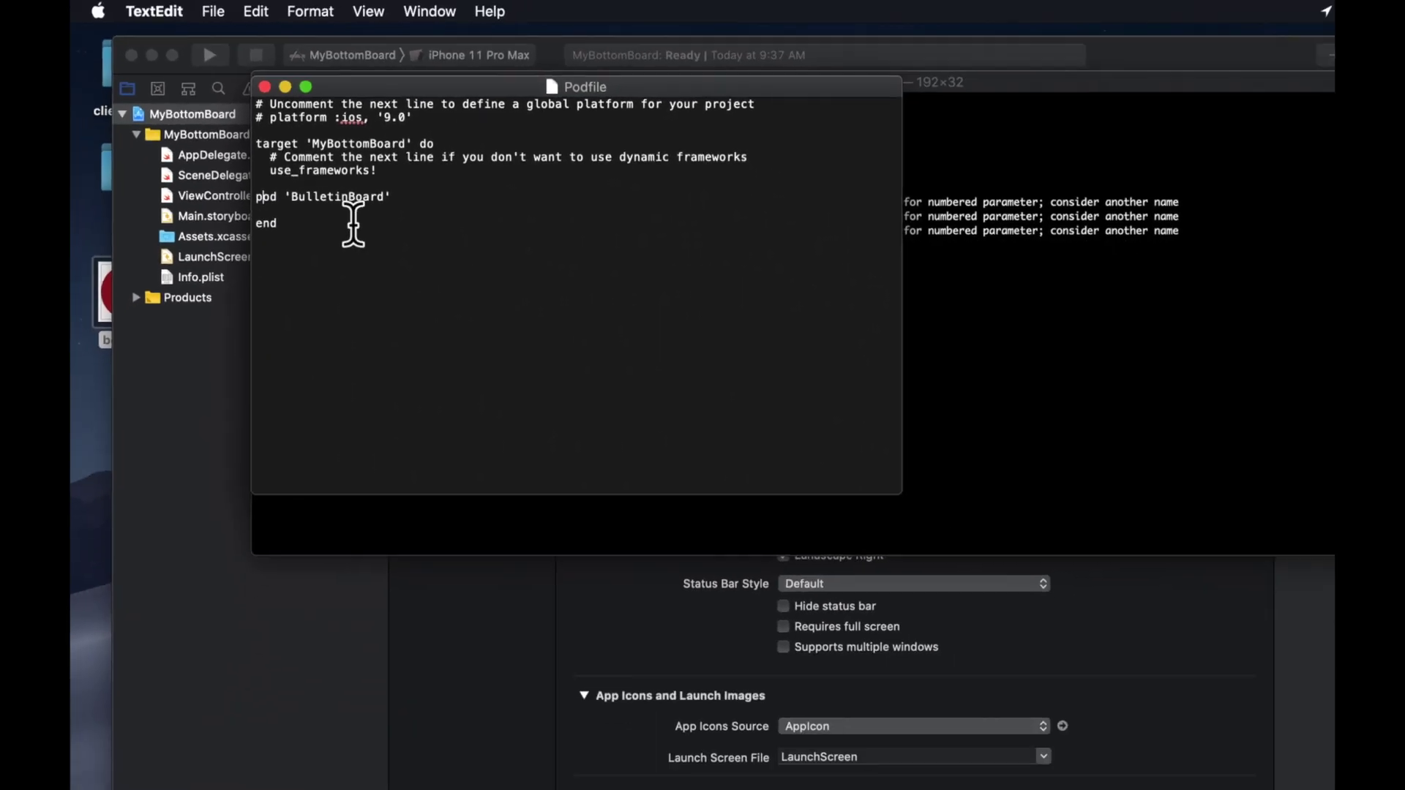
Close the Podfile, run pod install and check that BulletinBoard was installed
key(super+q)
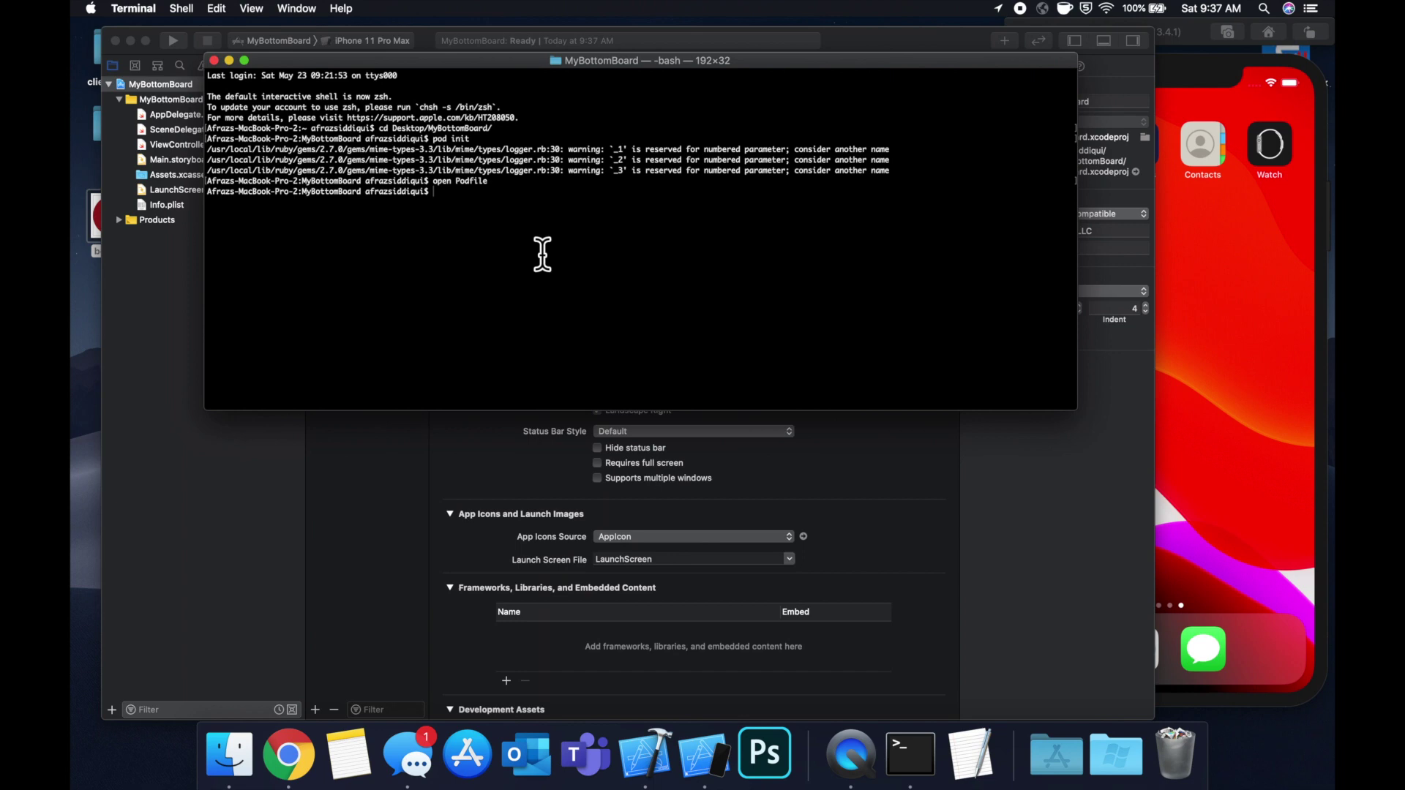
text(pod install)
drag(363, 192, 365, 230)
click(384, 236)
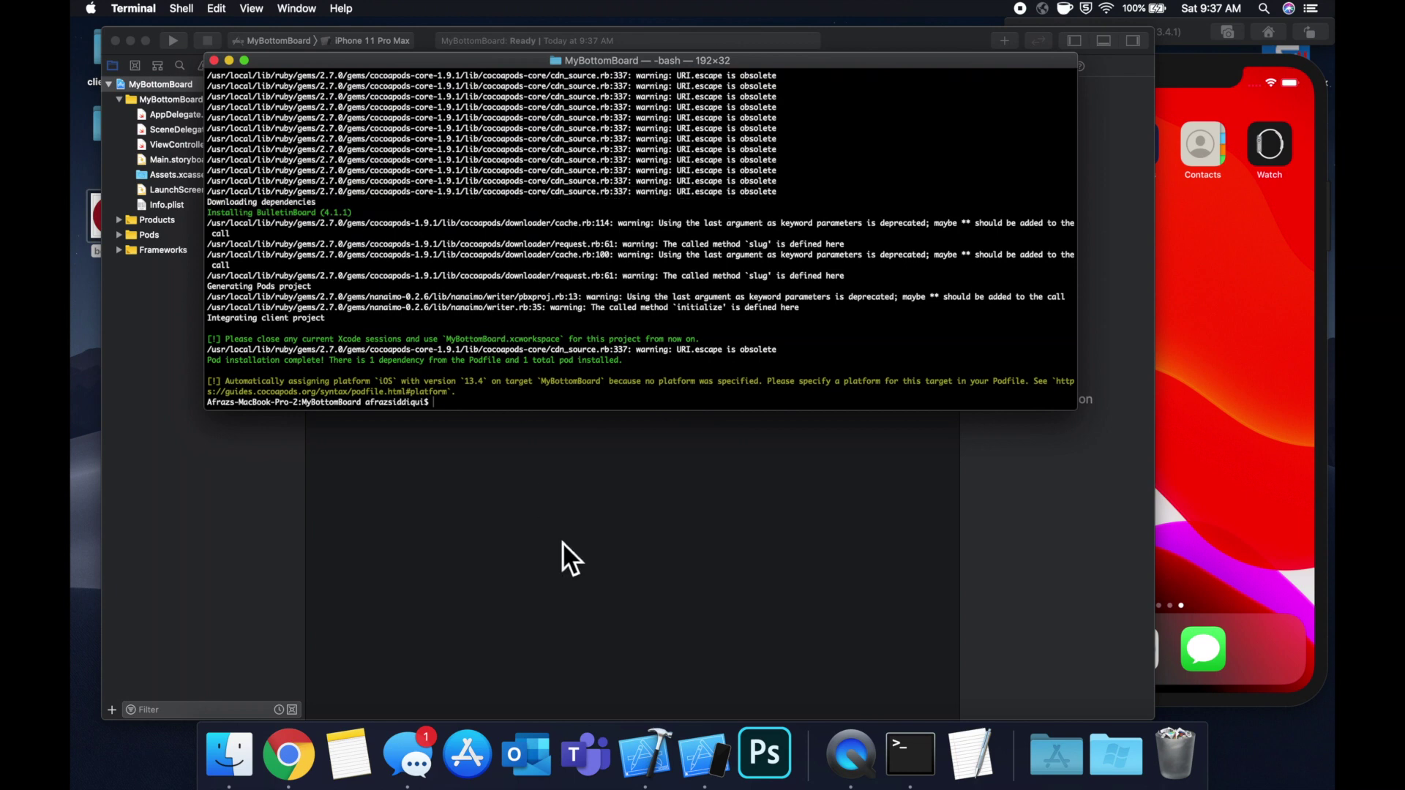
Open the MyBottomBoard workspace in Xcode and show ViewController.swift from the MyBottomBoard group
click(564, 481)
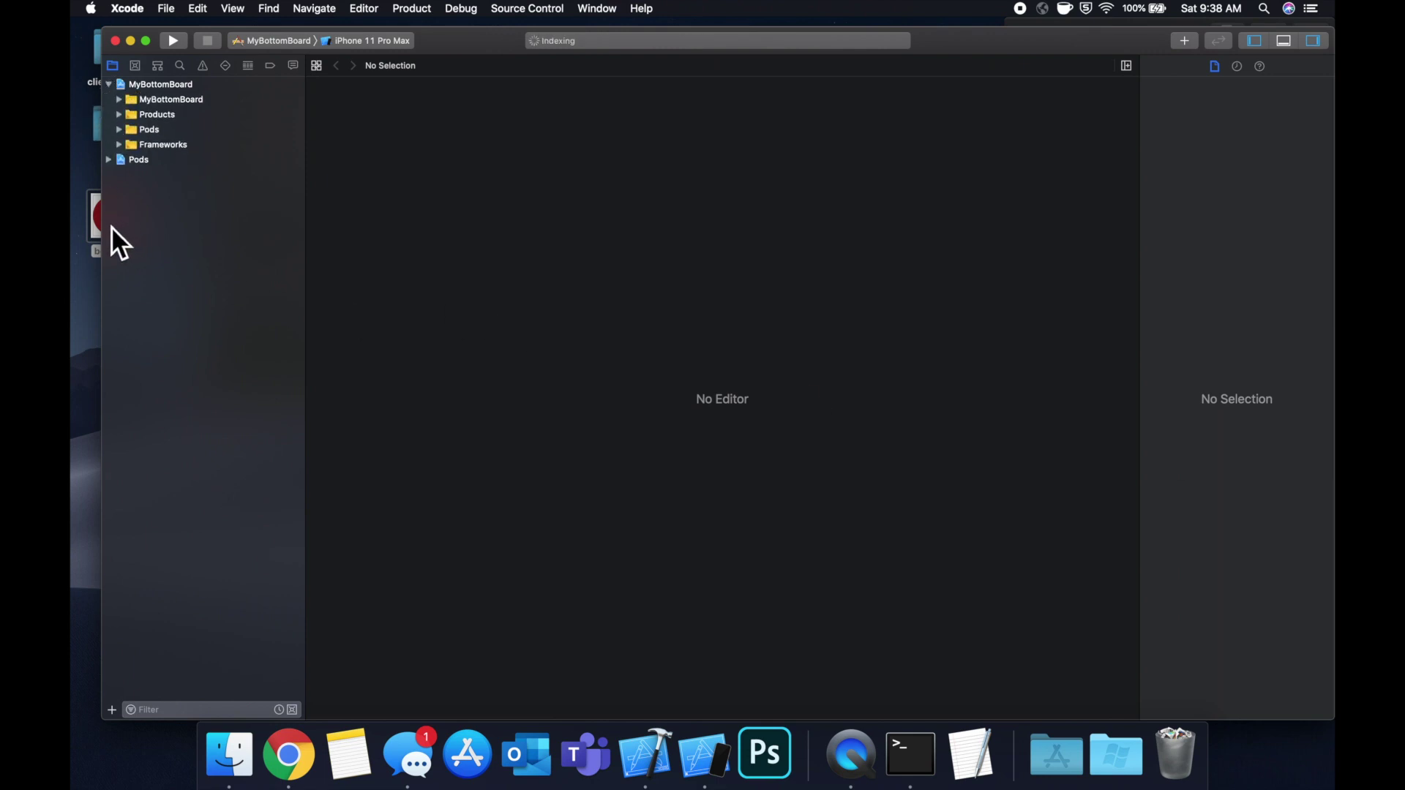
mouse_move(103, 235)
mouse_down()
mouse_move(204, 236)
mouse_move(167, 233)
mouse_up()
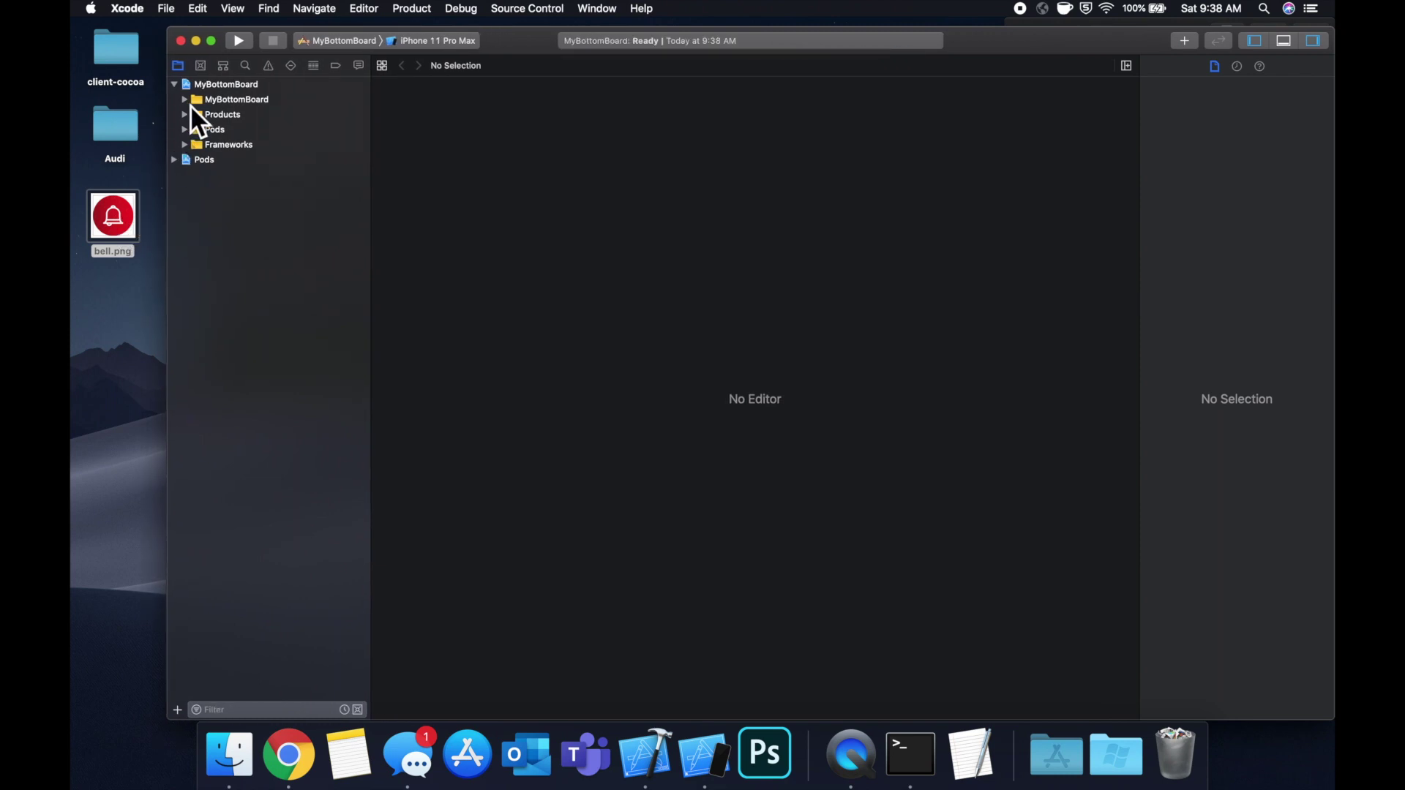
click(189, 103)
click(279, 150)
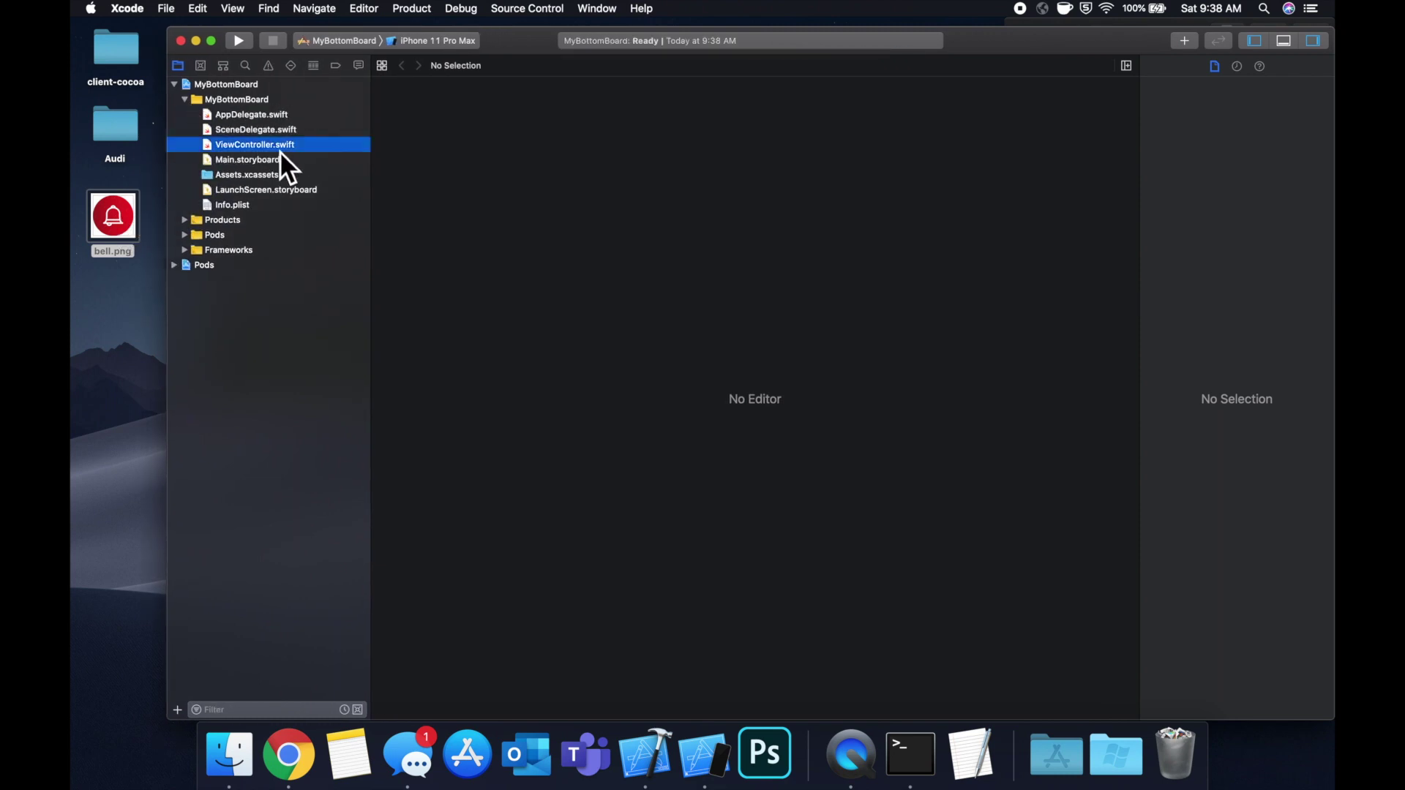
click(703, 747)
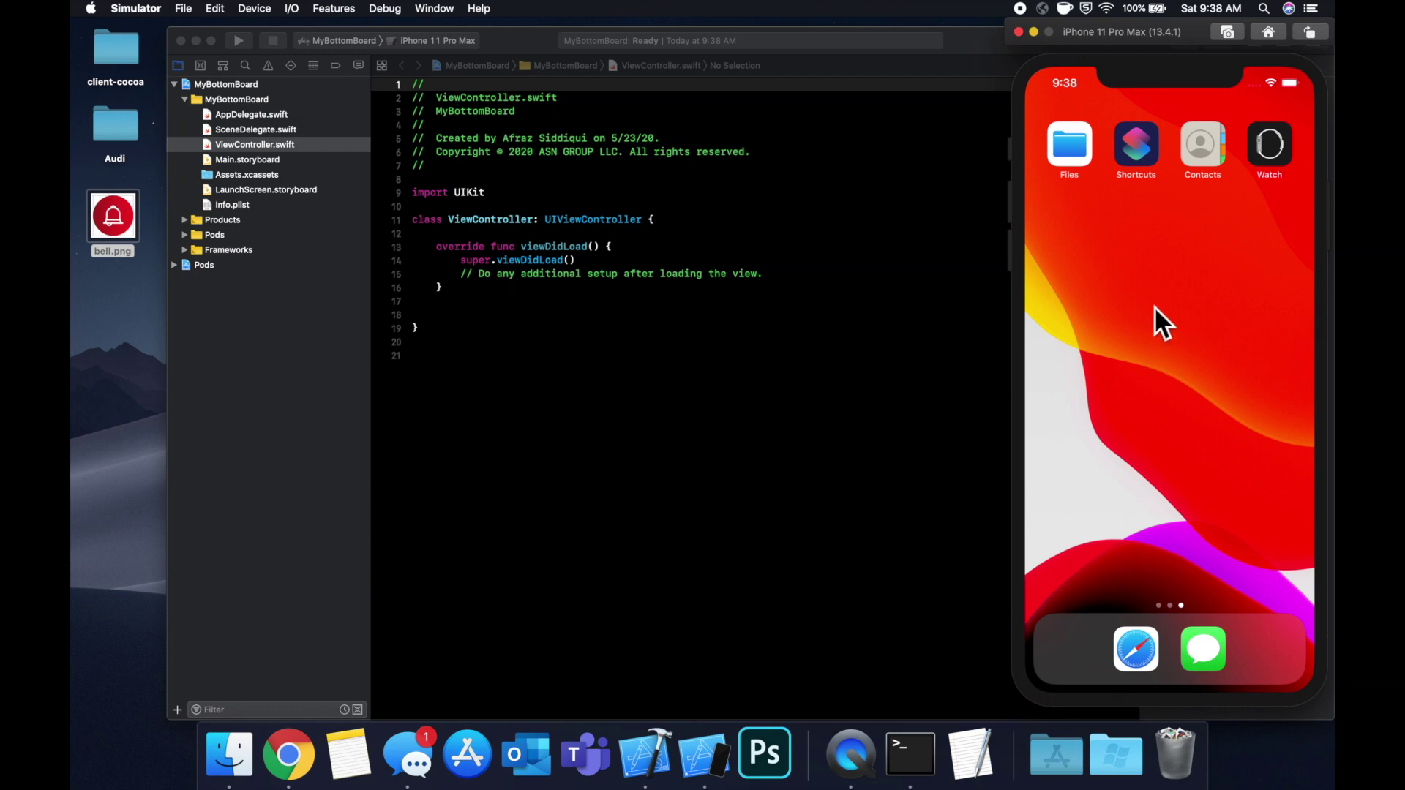
click(745, 310)
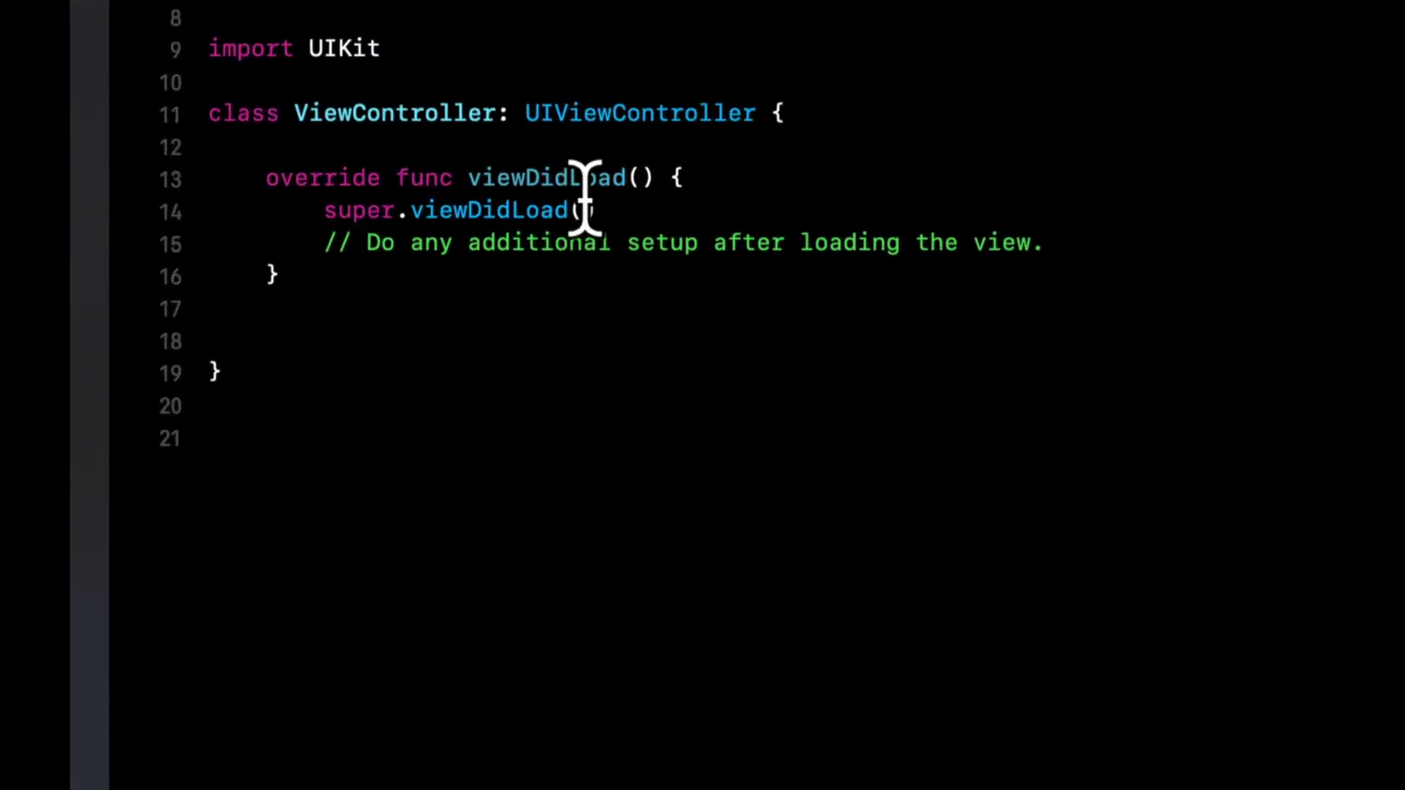
click(585, 193)
key(Return)
key(Return)
key(Up)
text(@ibout)
key(Return)
text(var myButton: UI)
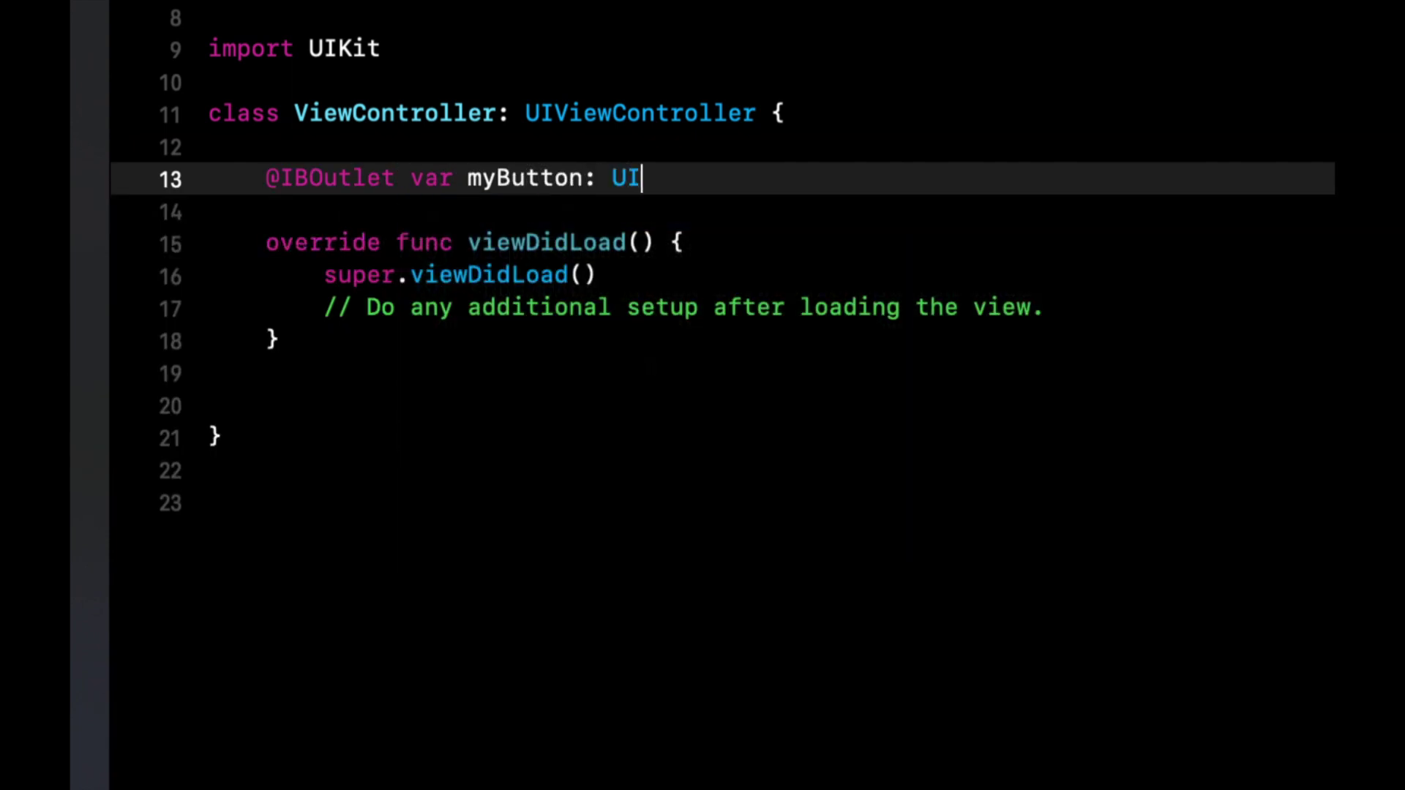
text(B)
key(Return)
text(!)
click(508, 371)
click(549, 341)
key(shift+Up)
key(BackSpace)
key(Return)
key(Return)
text(@ib)
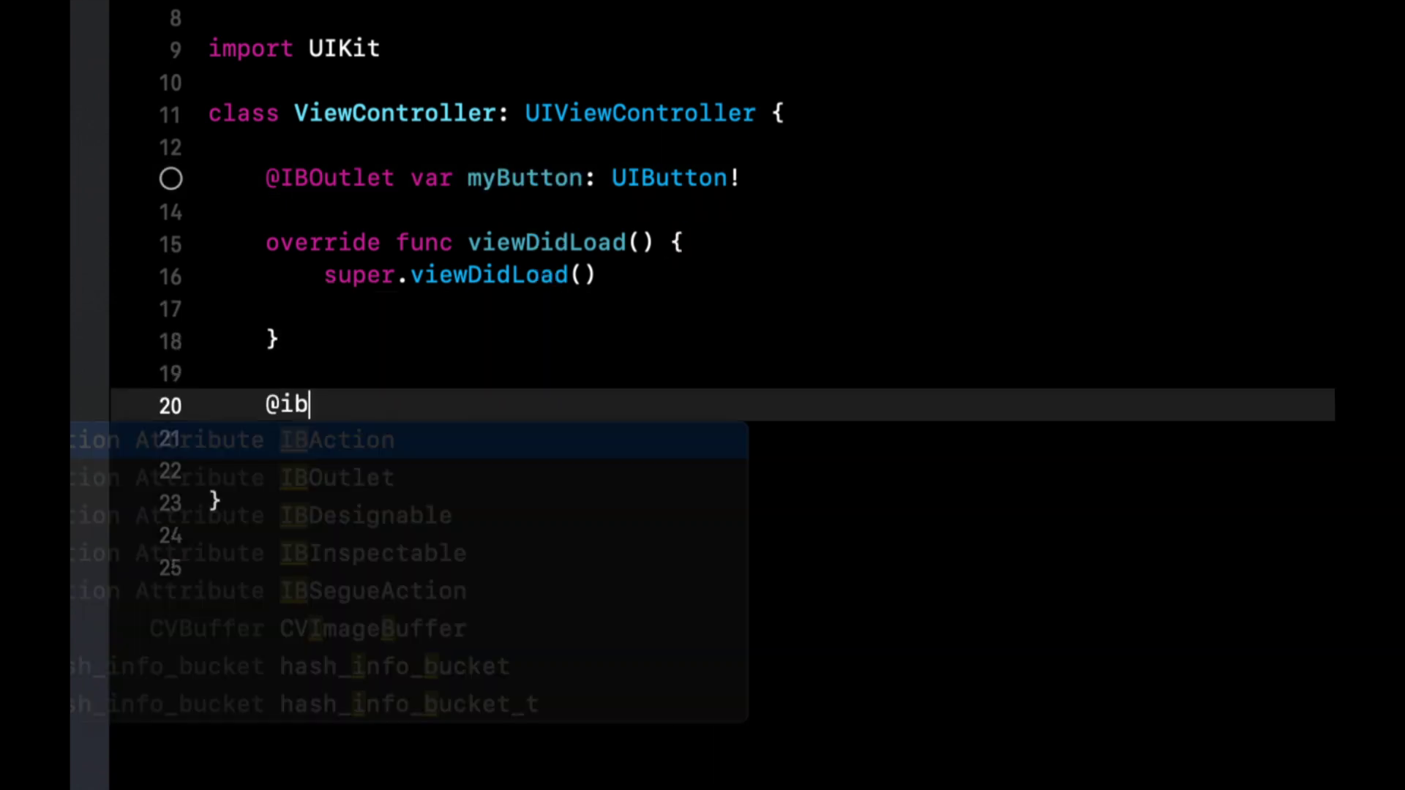
text(act)
key(Return)
text(func didTapButton() {)
key(Return)
In viewDidLoad, give myButton a link background color and white title color
double_click(511, 177)
click(502, 309)
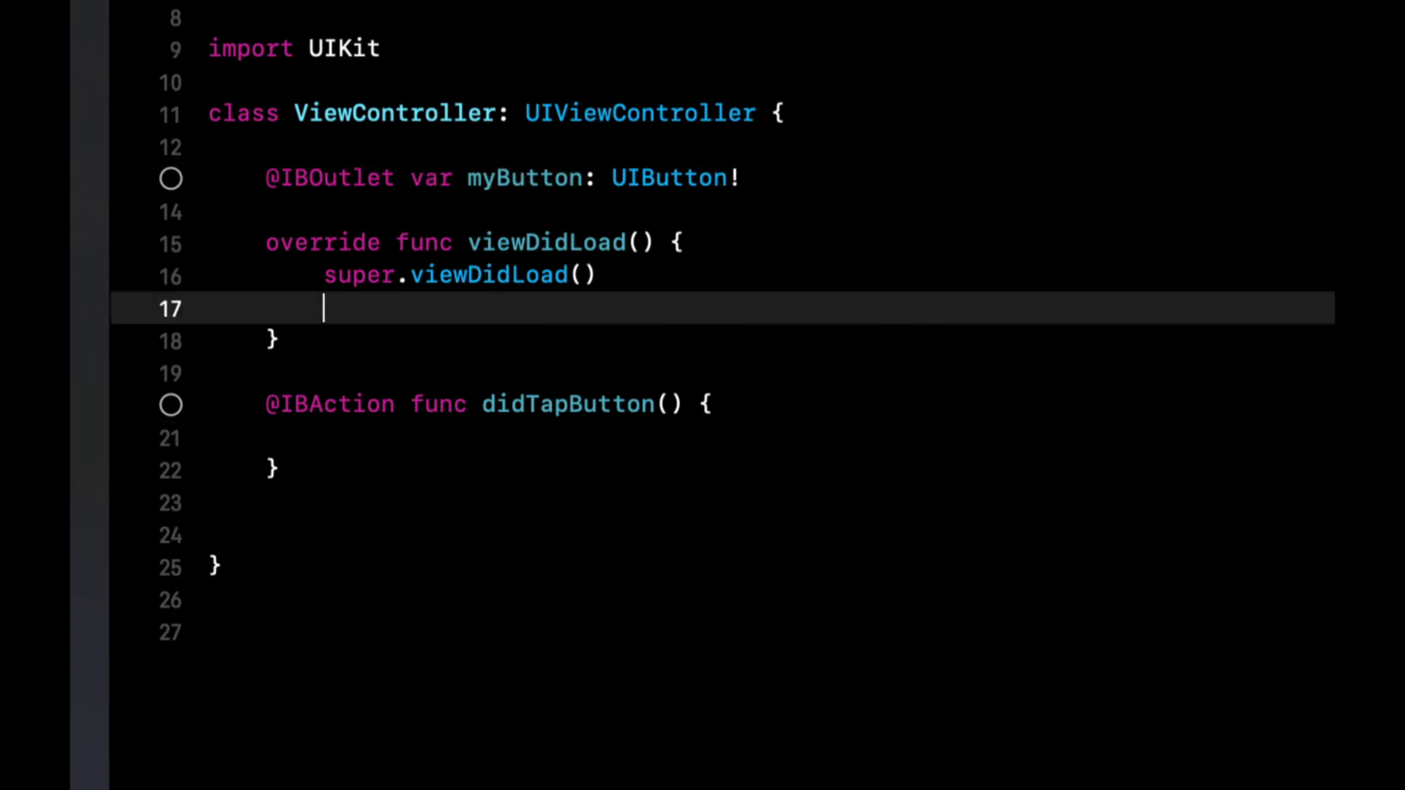
text(myButton.ba)
key(Return)
text(= )
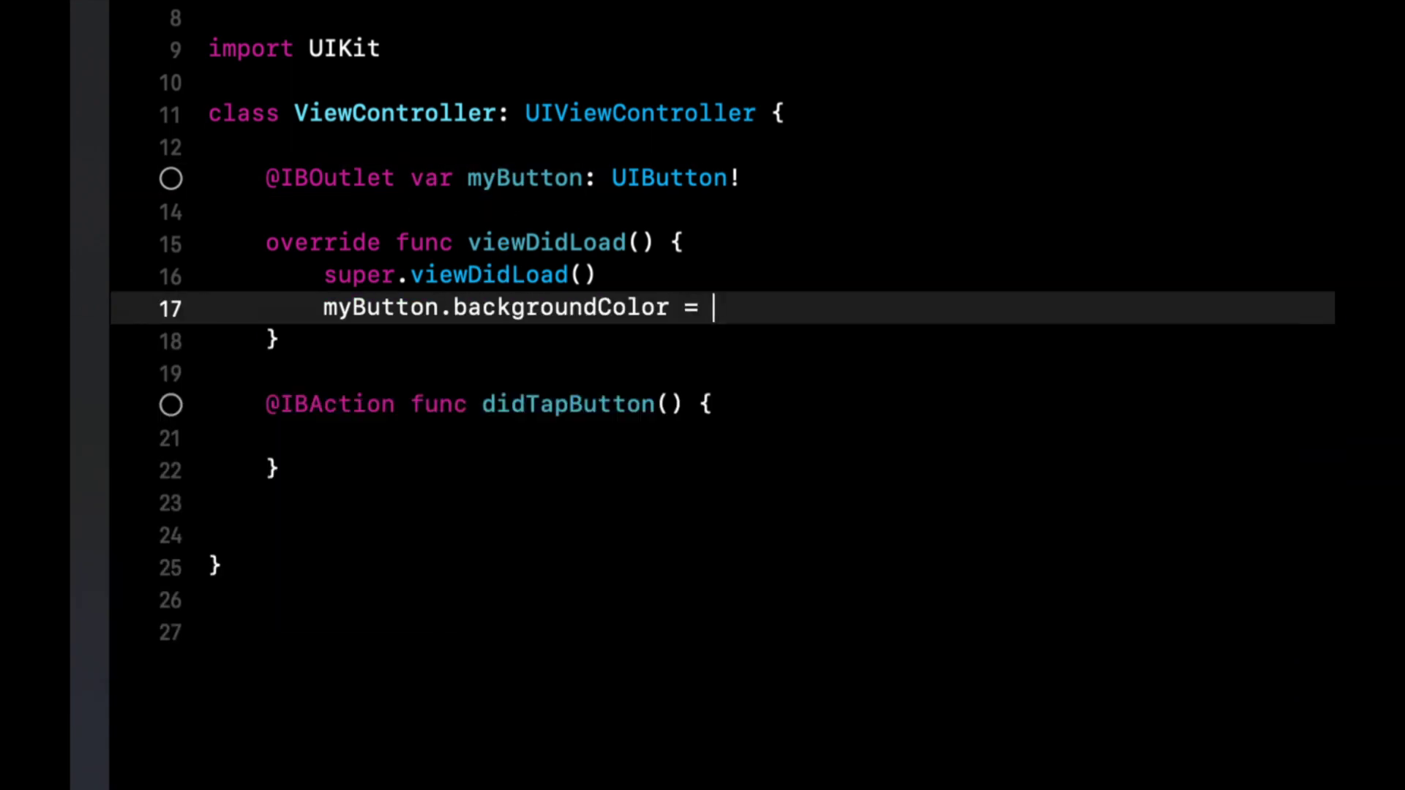
text(.link)
key(Return)
key(Return)
text(myButton.setti)
key(Return)
text(.wh, for: UIControl.State))
key(Return)
key(Tab)
text(.nor)
key(Return)
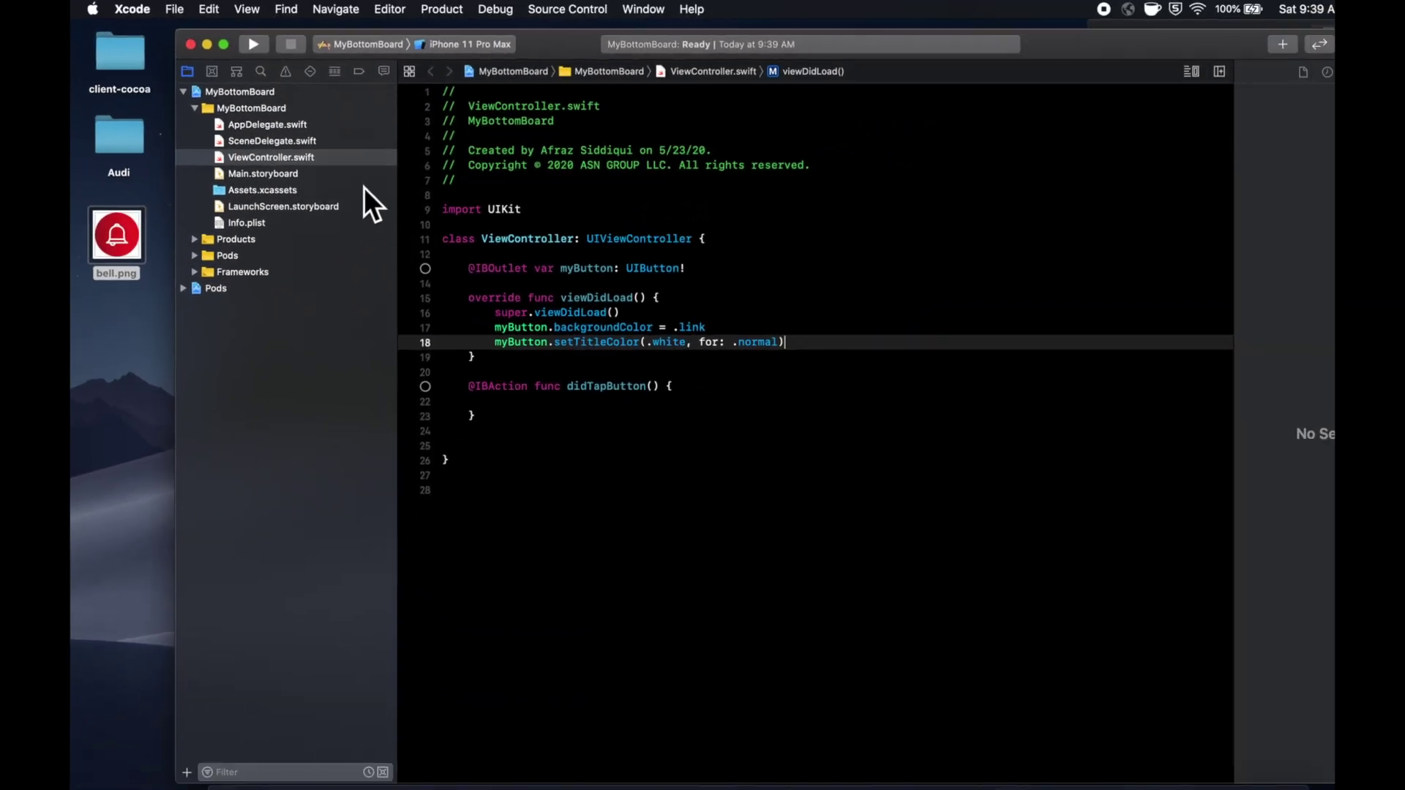
click(360, 176)
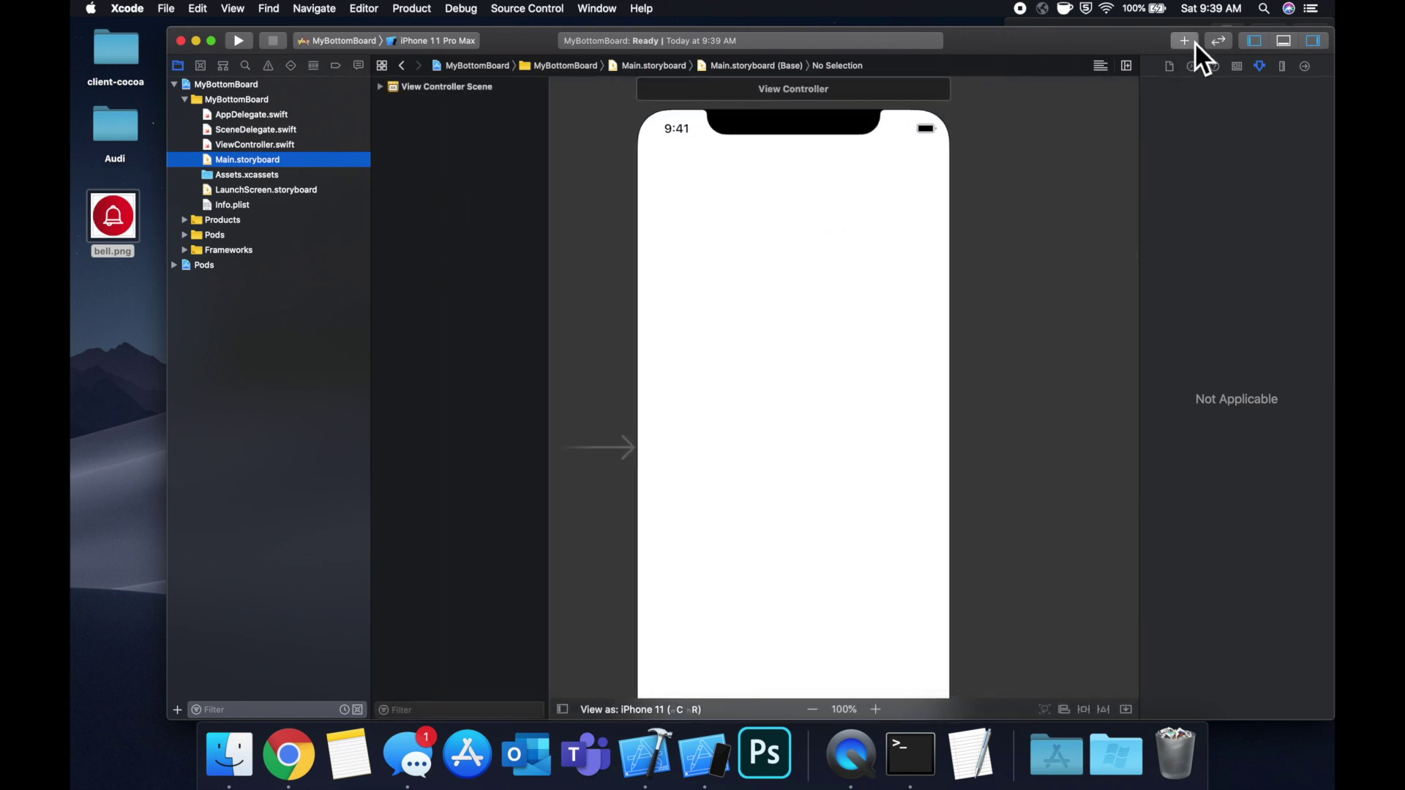
Place a button near the top of the view with left, right and height constraints
click(1188, 41)
text(uibutton)
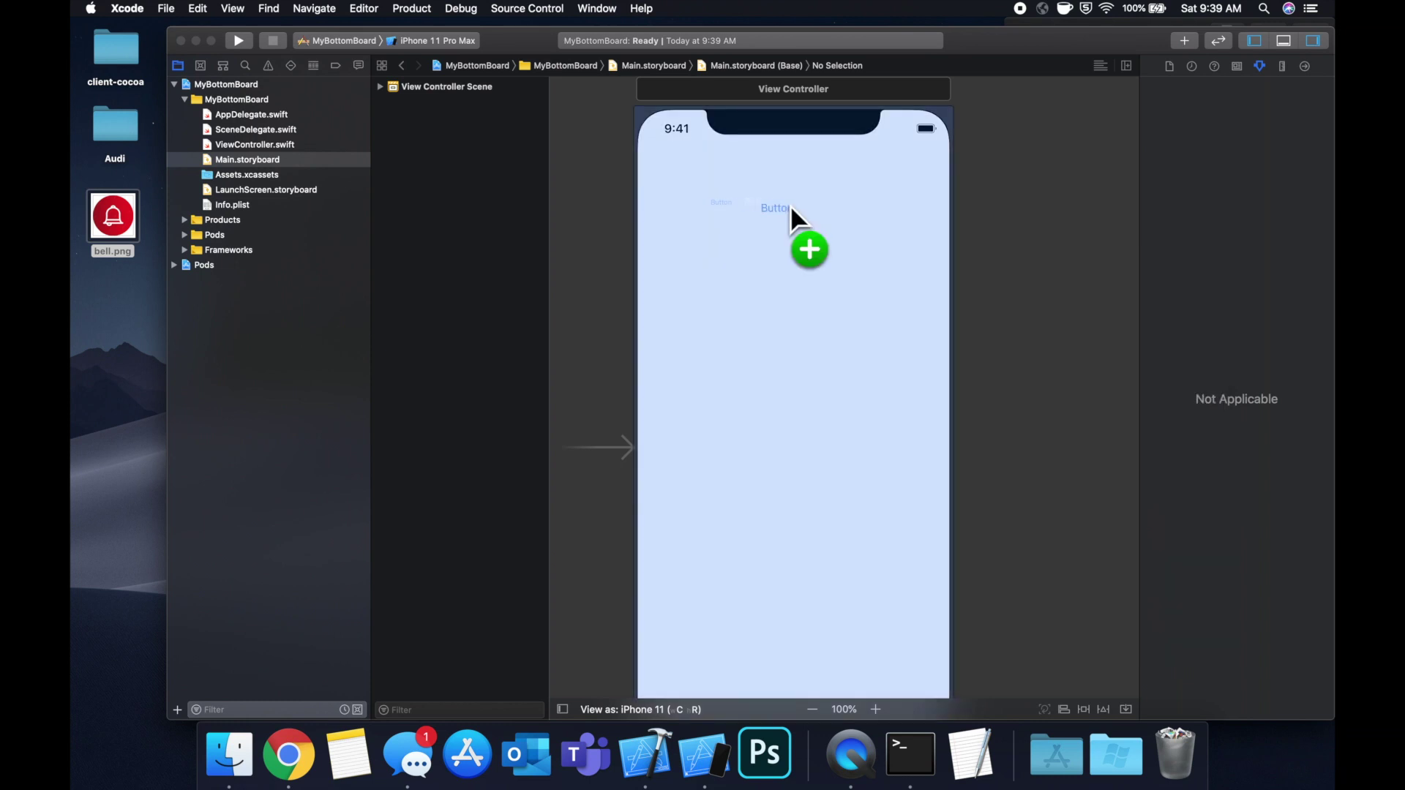
drag(800, 216, 791, 213)
click(1089, 705)
text(100)
key(Tab)
text(2)
key(Tab)
text(2)
click(1145, 603)
text(50)
key(Return)
Wire myButton and didTapButton (Touch Up Inside) to the button, titled 'Show Bottom Board'
right_click(767, 93)
drag(888, 141, 737, 254)
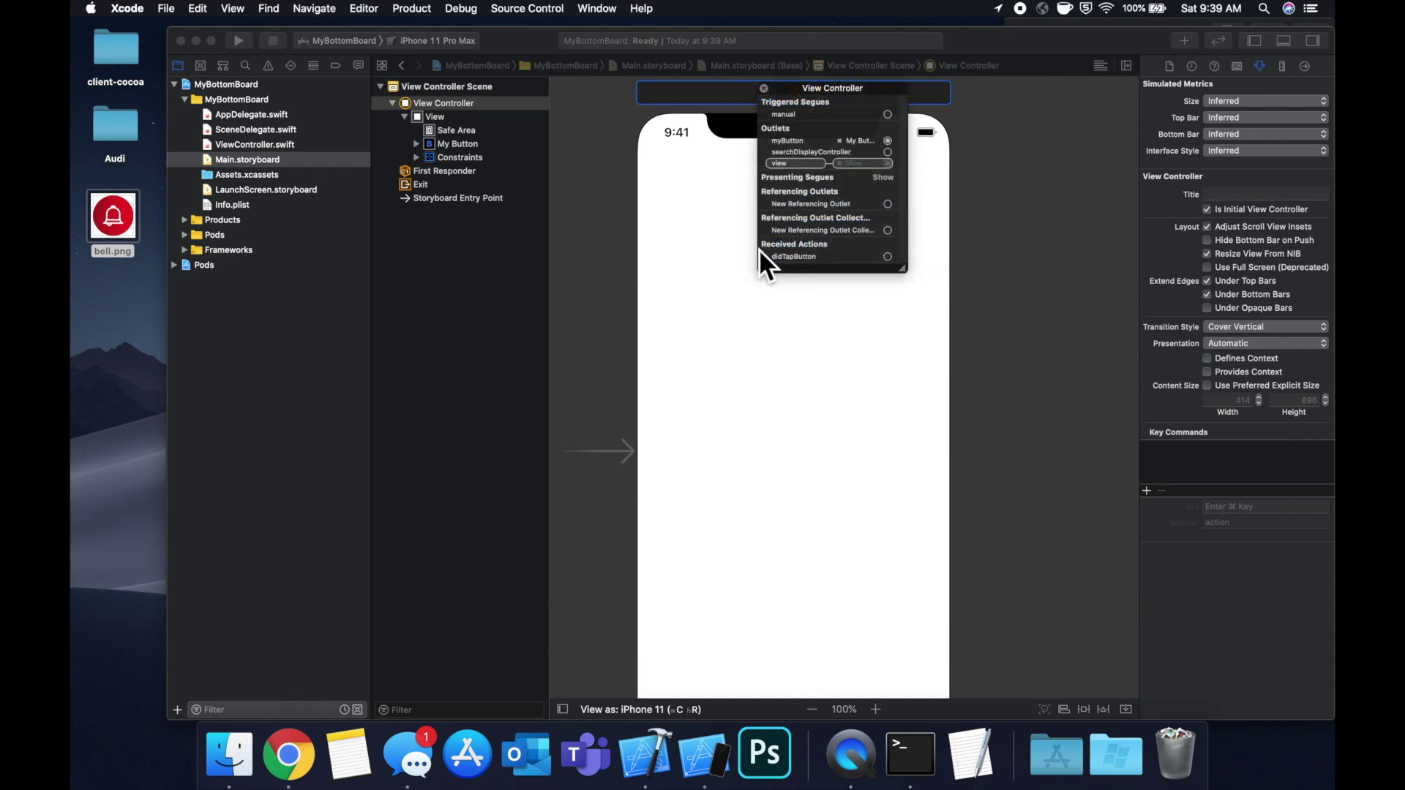
drag(887, 257, 736, 254)
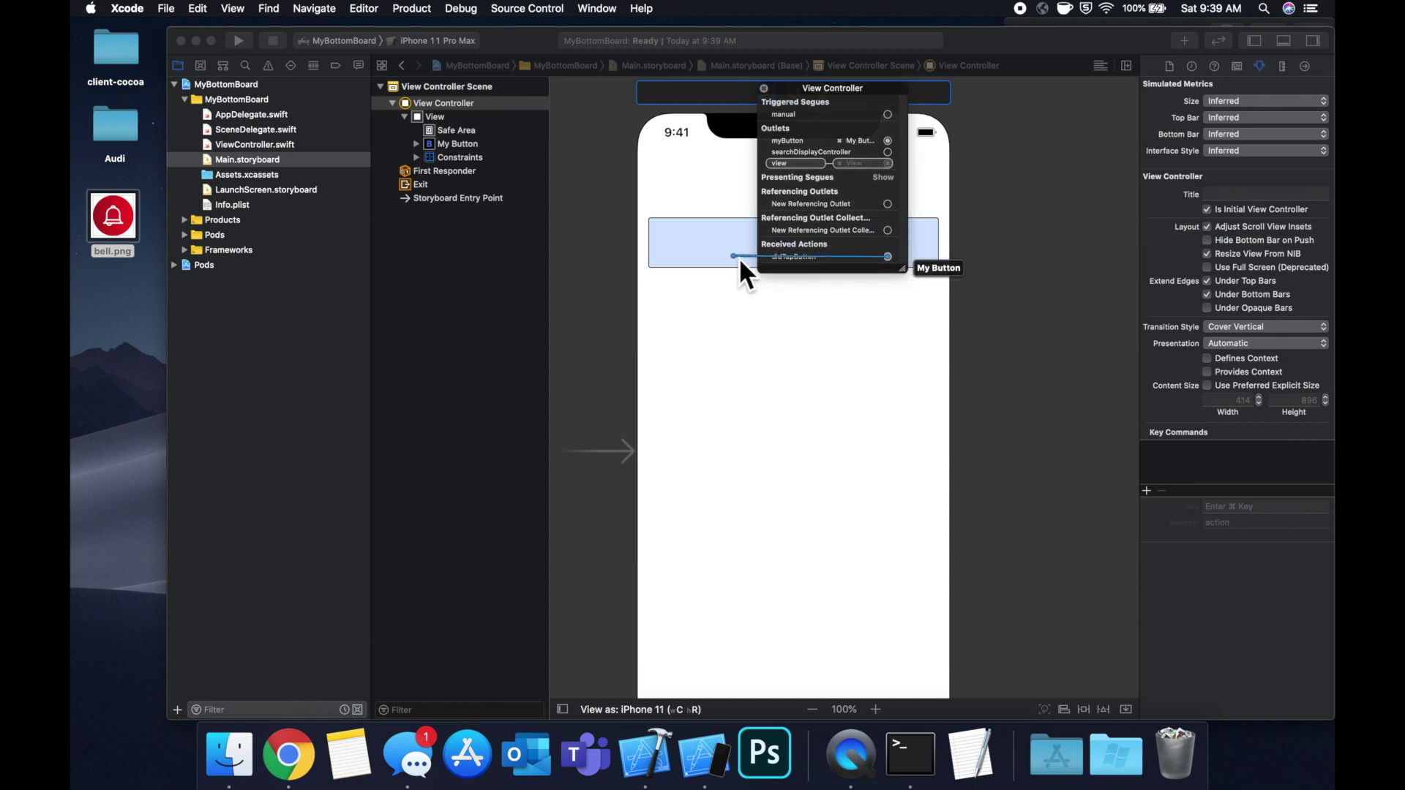
click(829, 394)
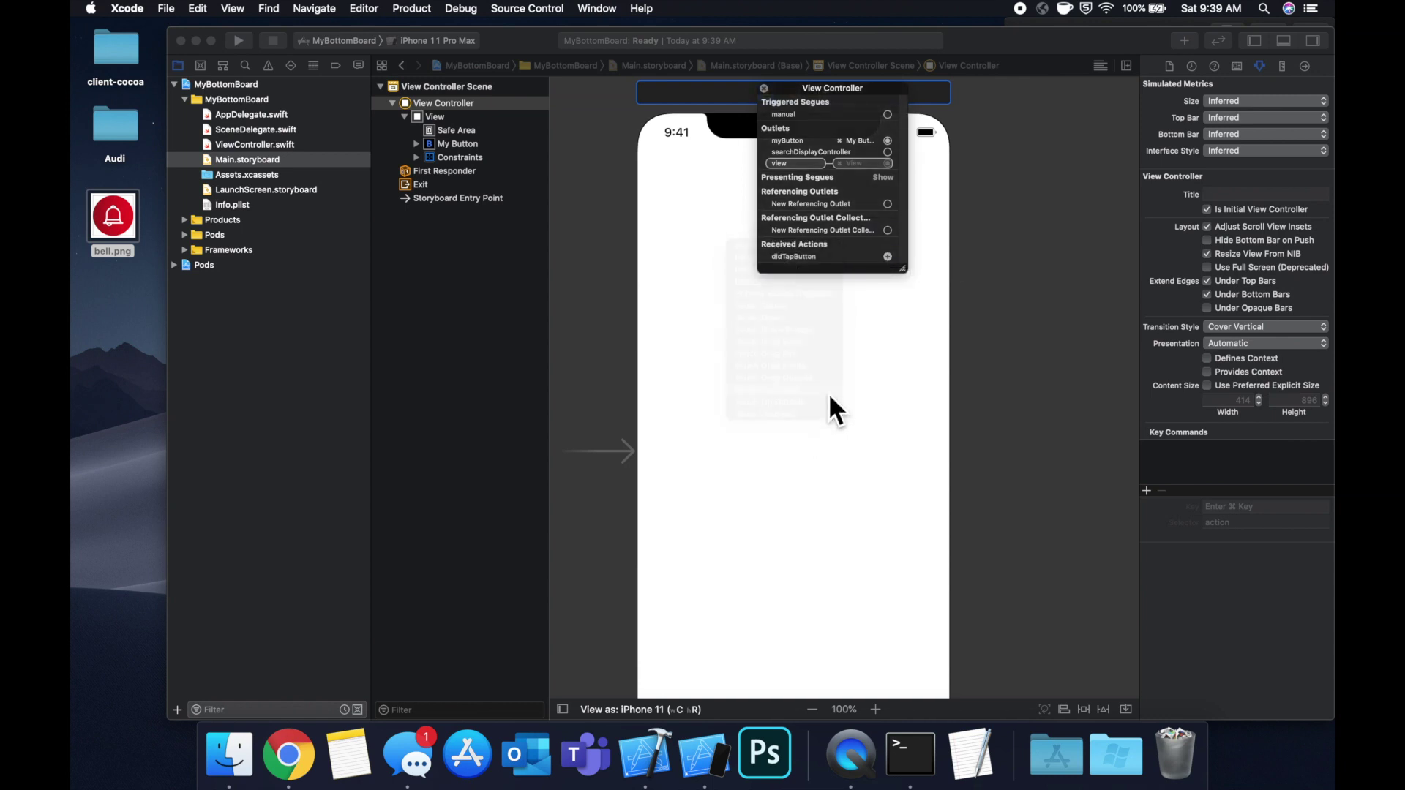
click(490, 318)
scroll(819, 209, up, 5)
click(734, 378)
text(Show Bottom Board)
key(Return)
scroll(819, 267, down, 5)
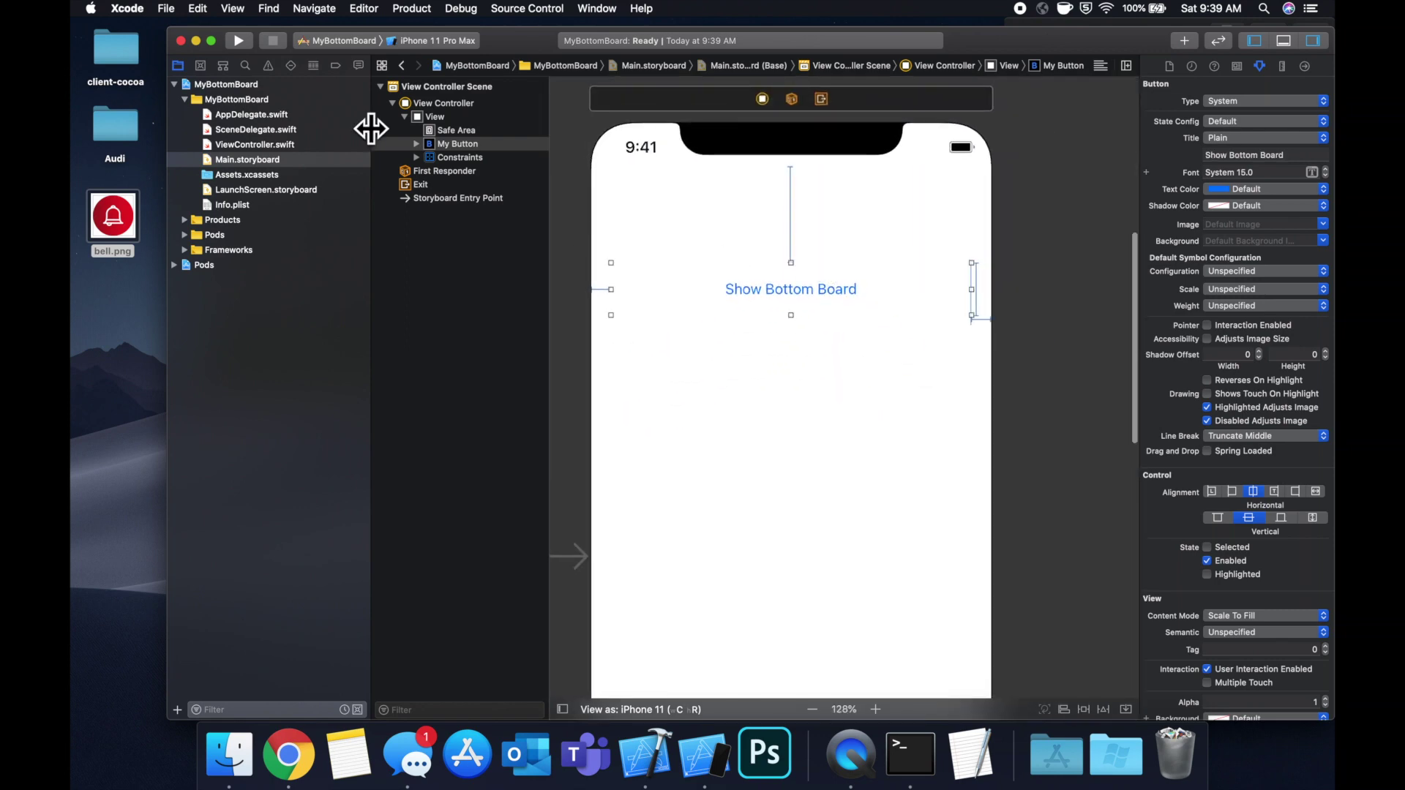
Run MyBottomBoard, check the blue Show Bottom Board button in Simulator, then stop it
click(333, 149)
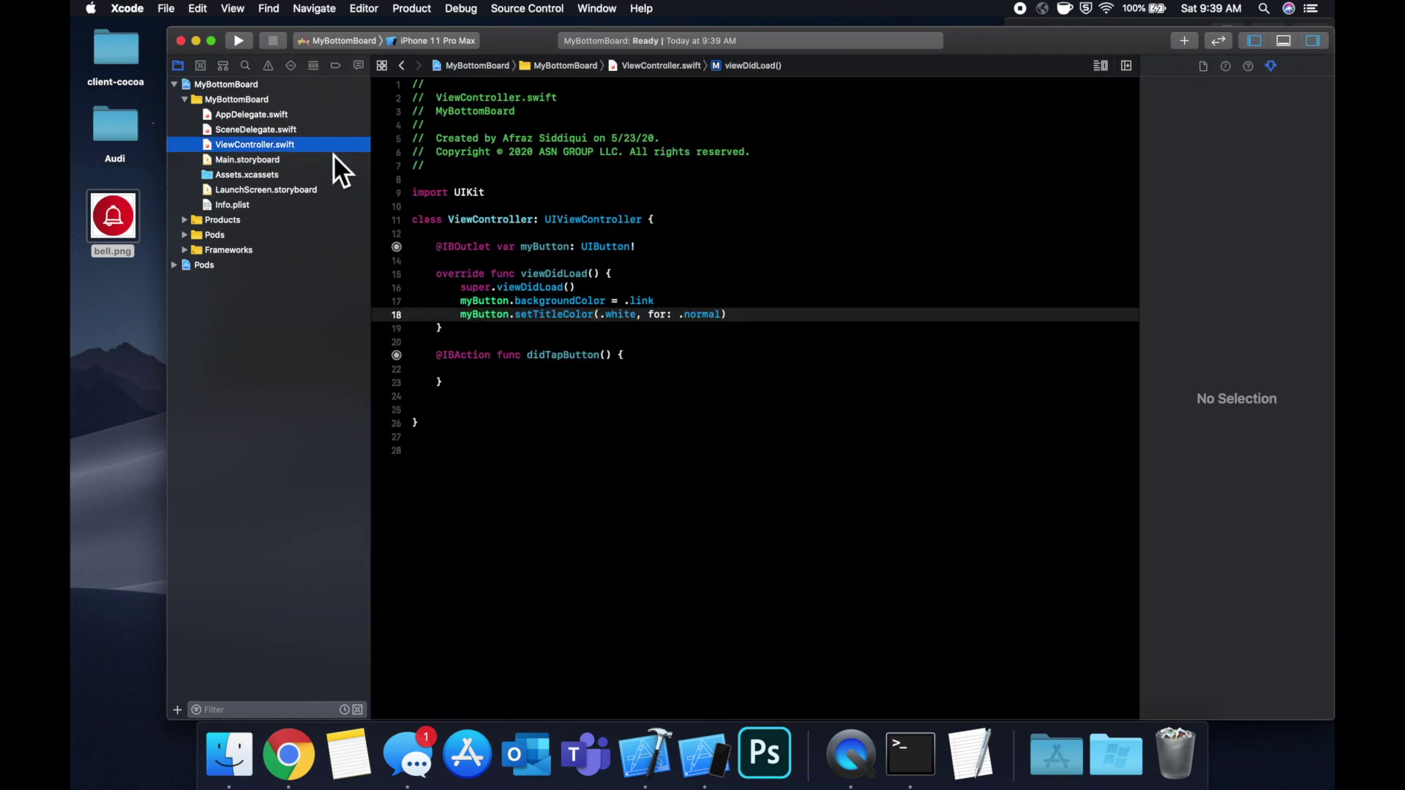
click(731, 381)
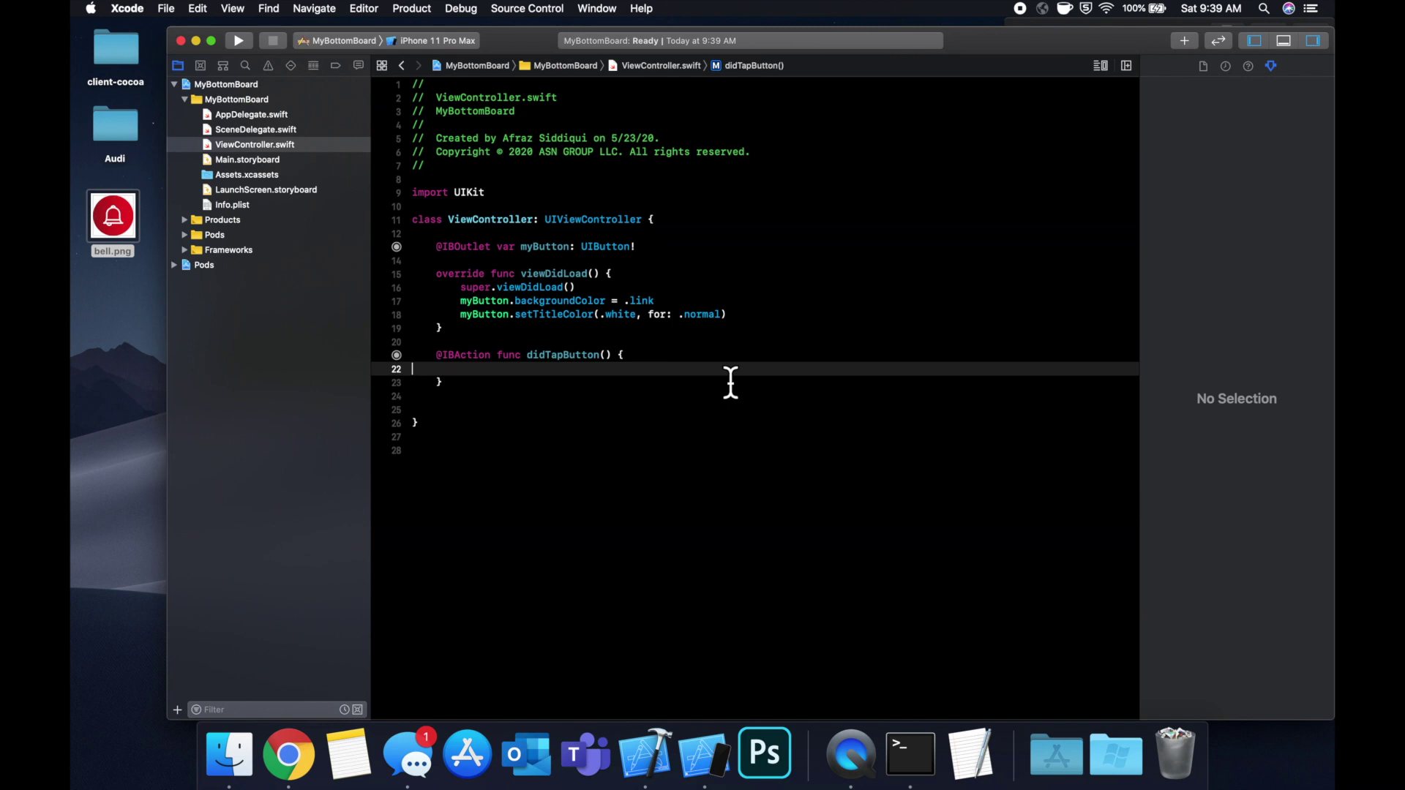
click(704, 784)
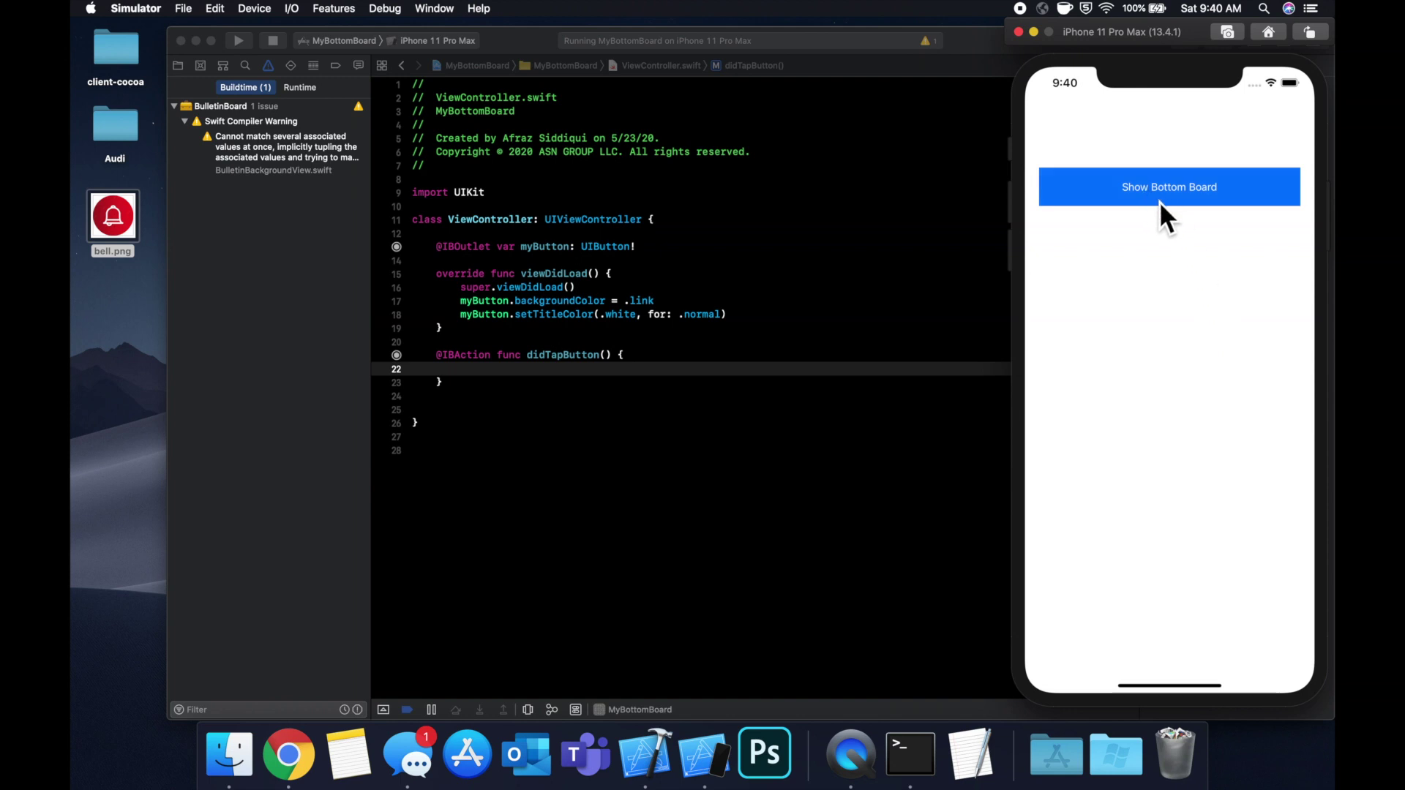
click(690, 359)
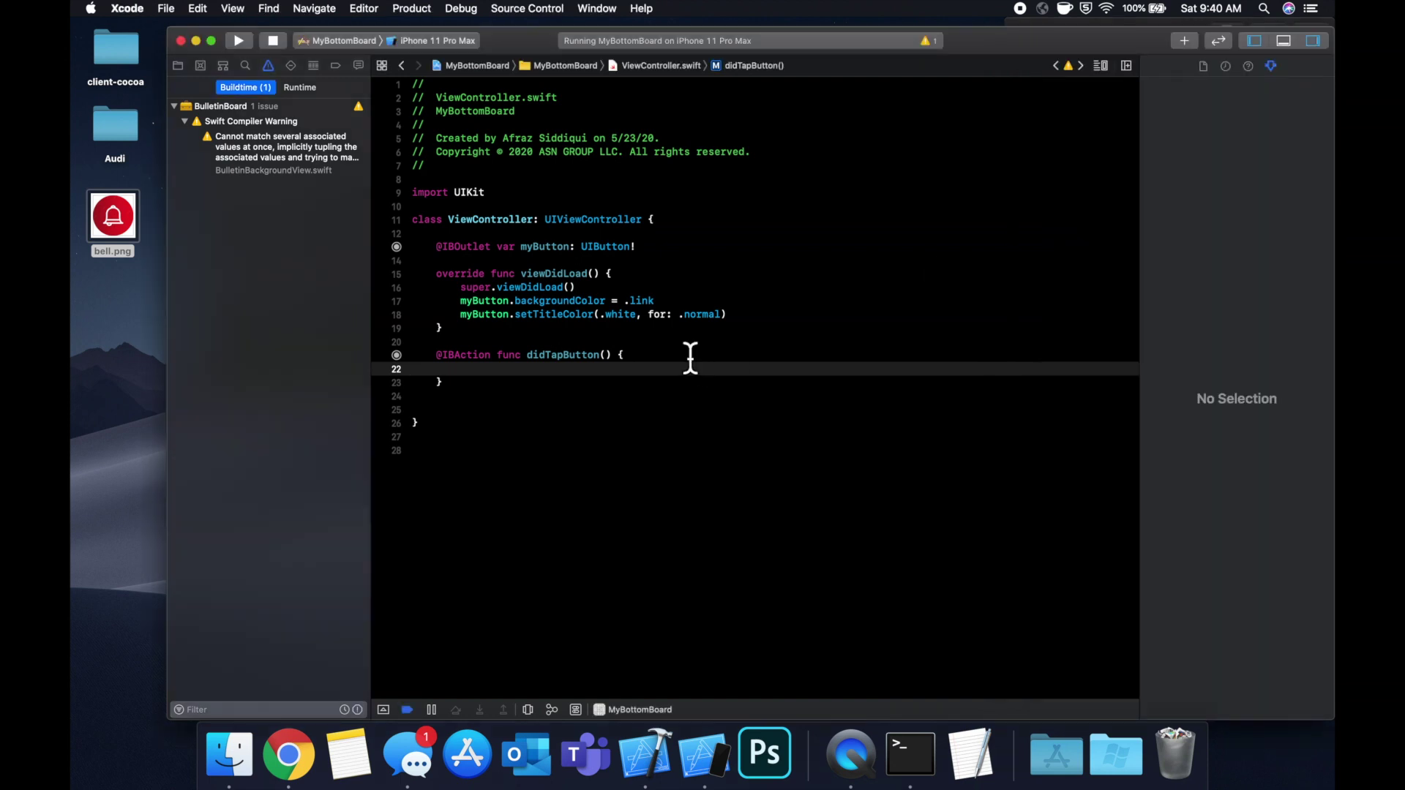
click(273, 41)
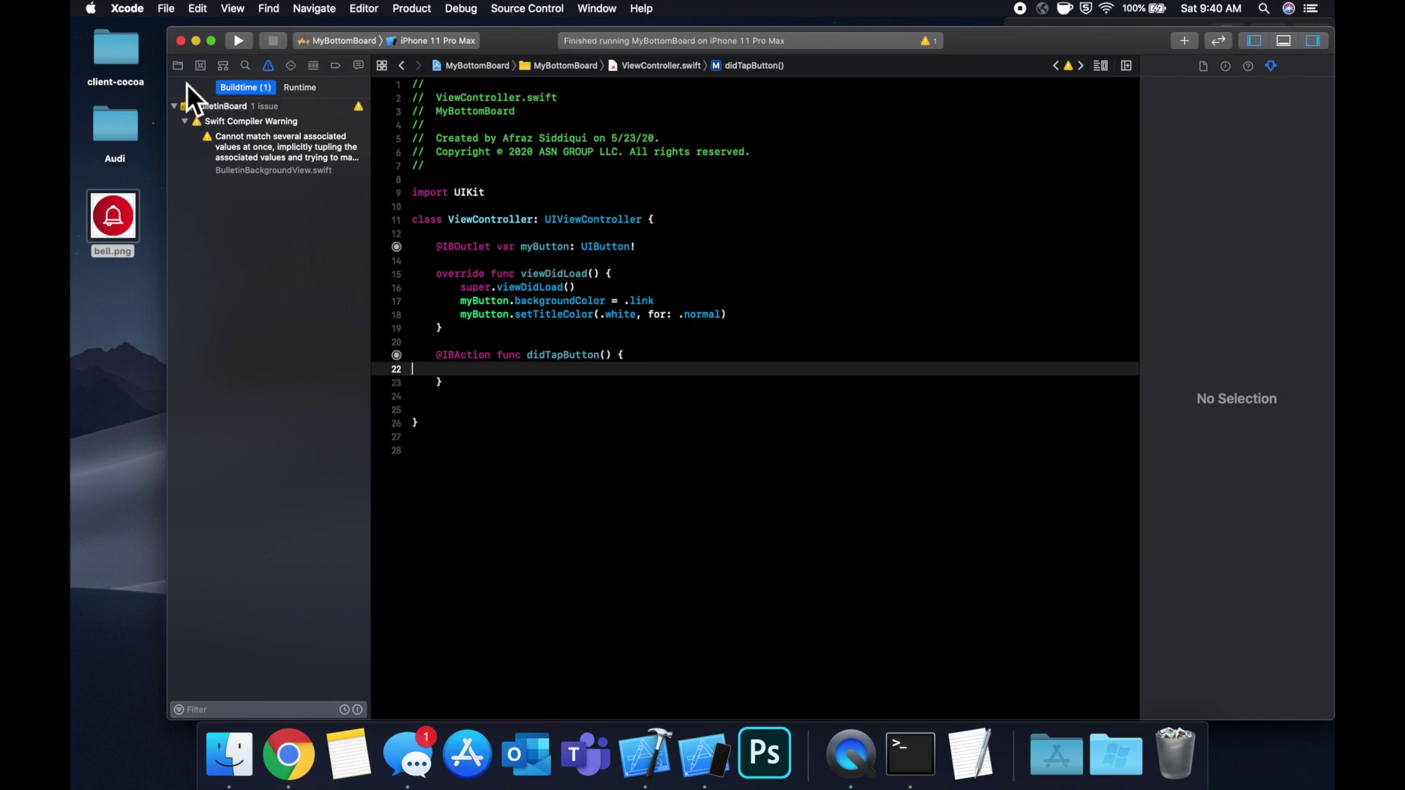
key(super+1)
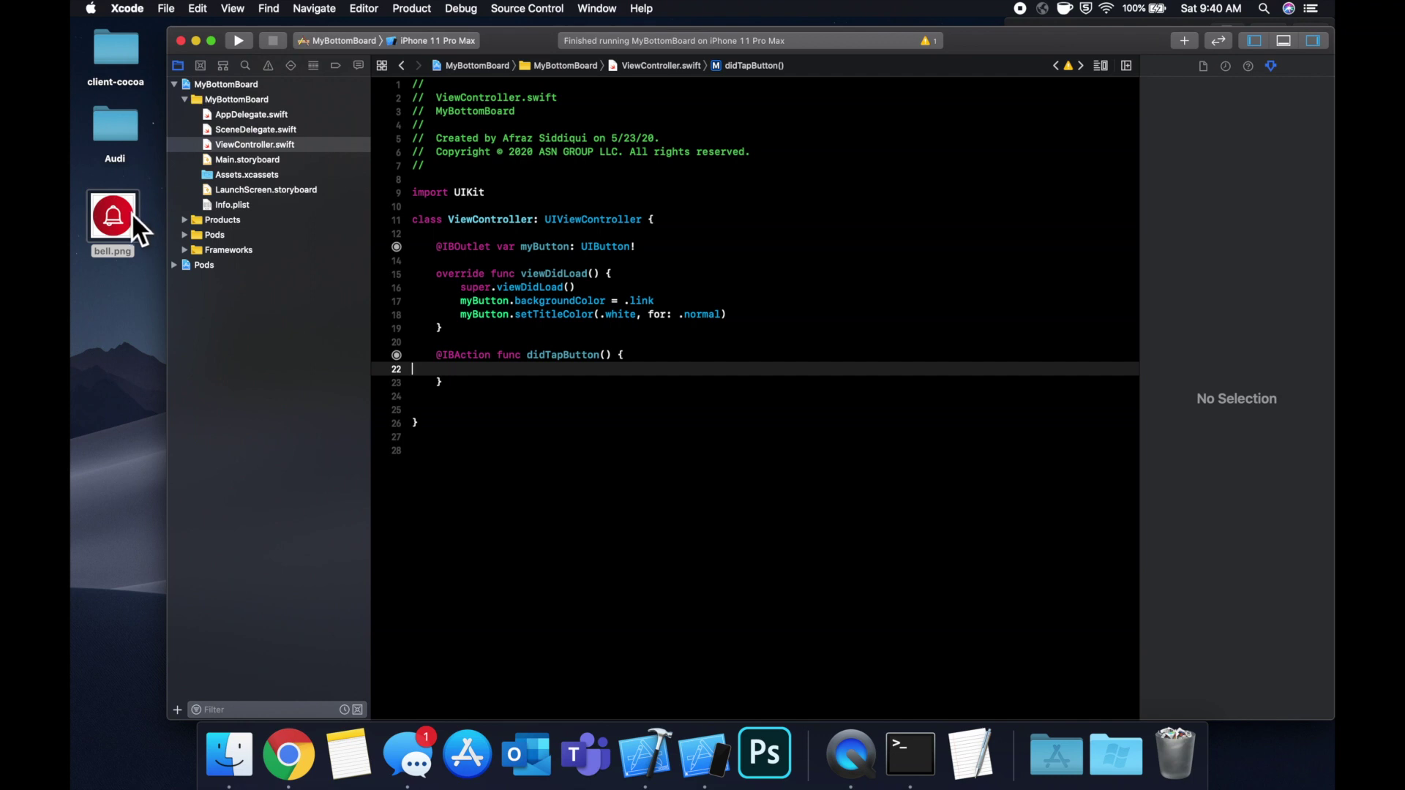
Preview bell.png, then add it to Assets.xcassets as a new 'bell' image set at 1x
double_click(125, 210)
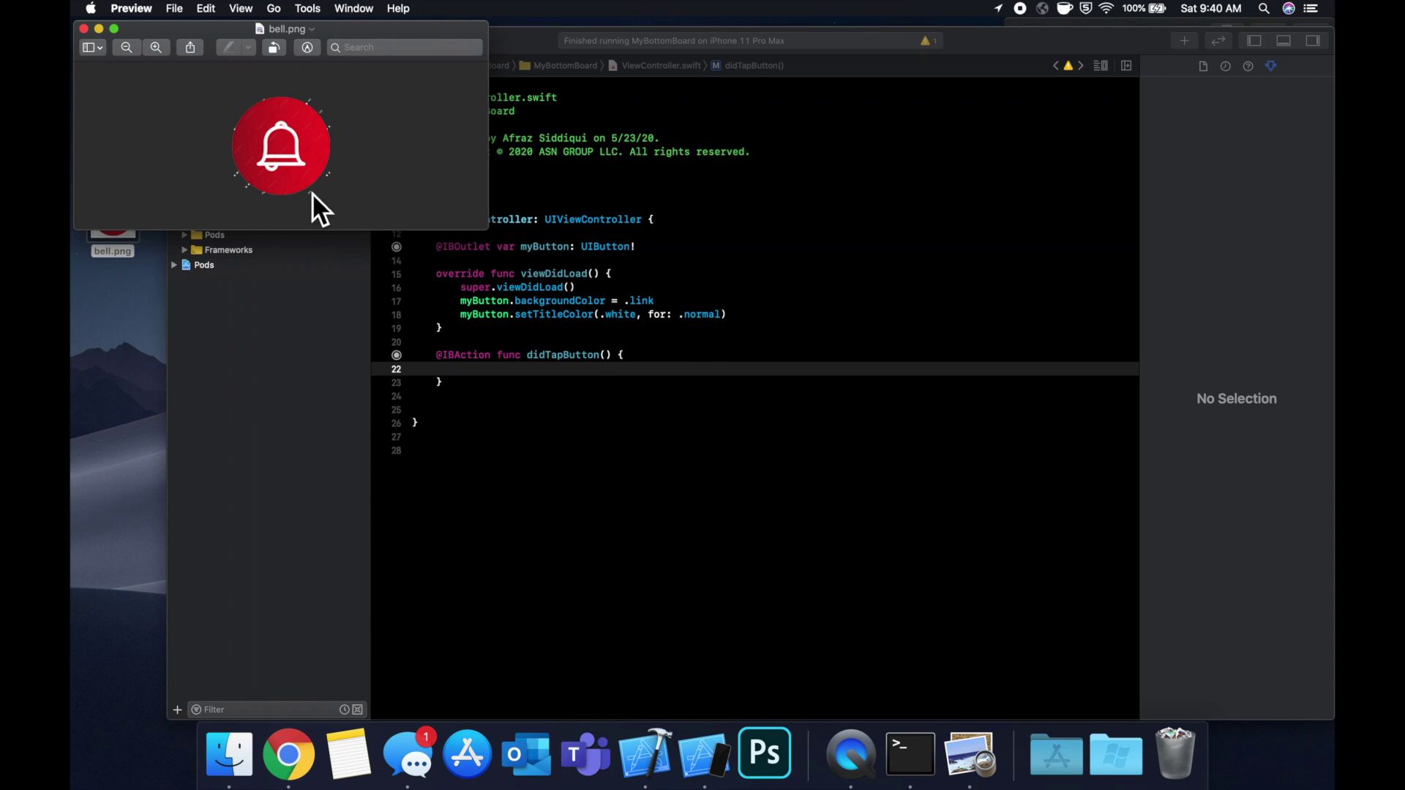
key(super+w)
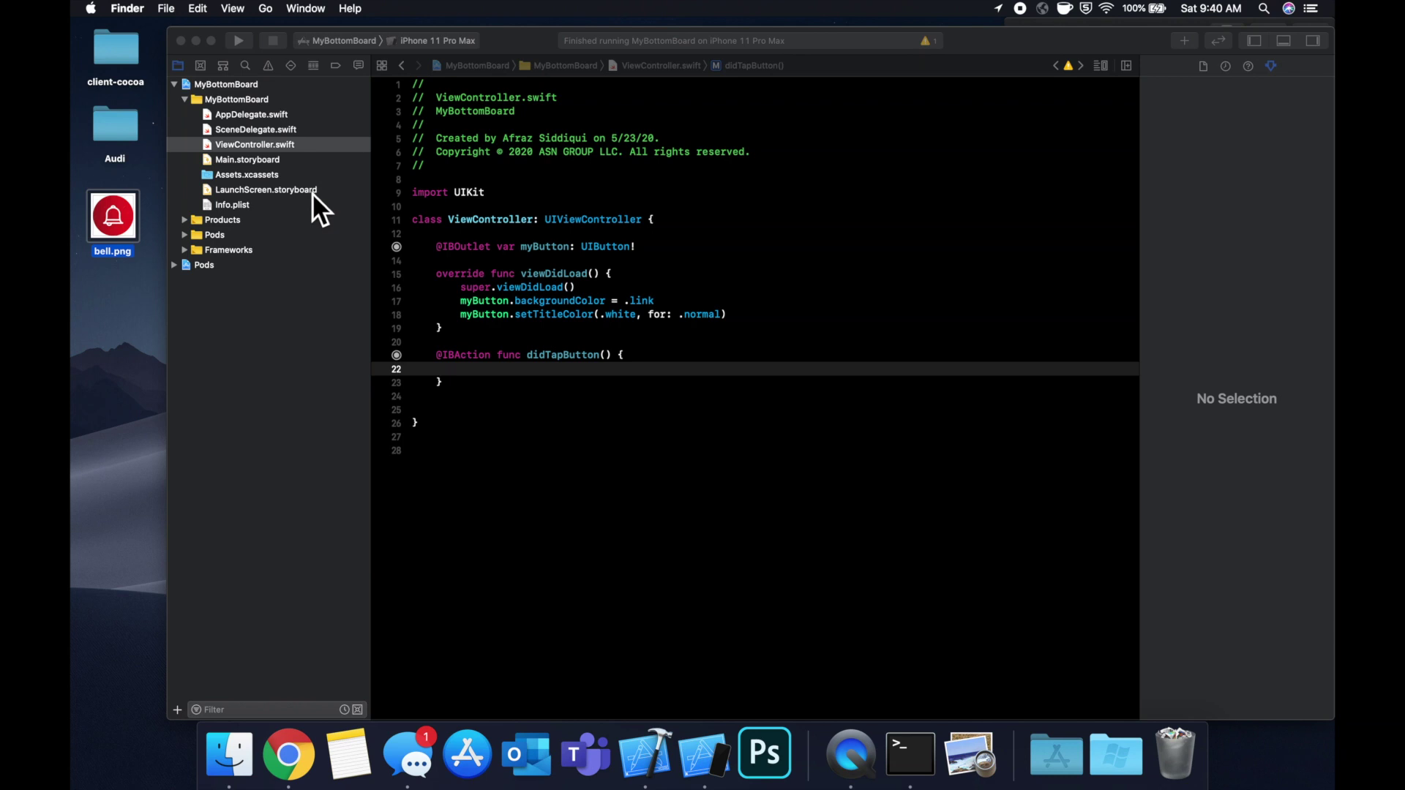
click(300, 179)
click(300, 178)
right_click(445, 163)
click(485, 208)
text(bell)
key(Return)
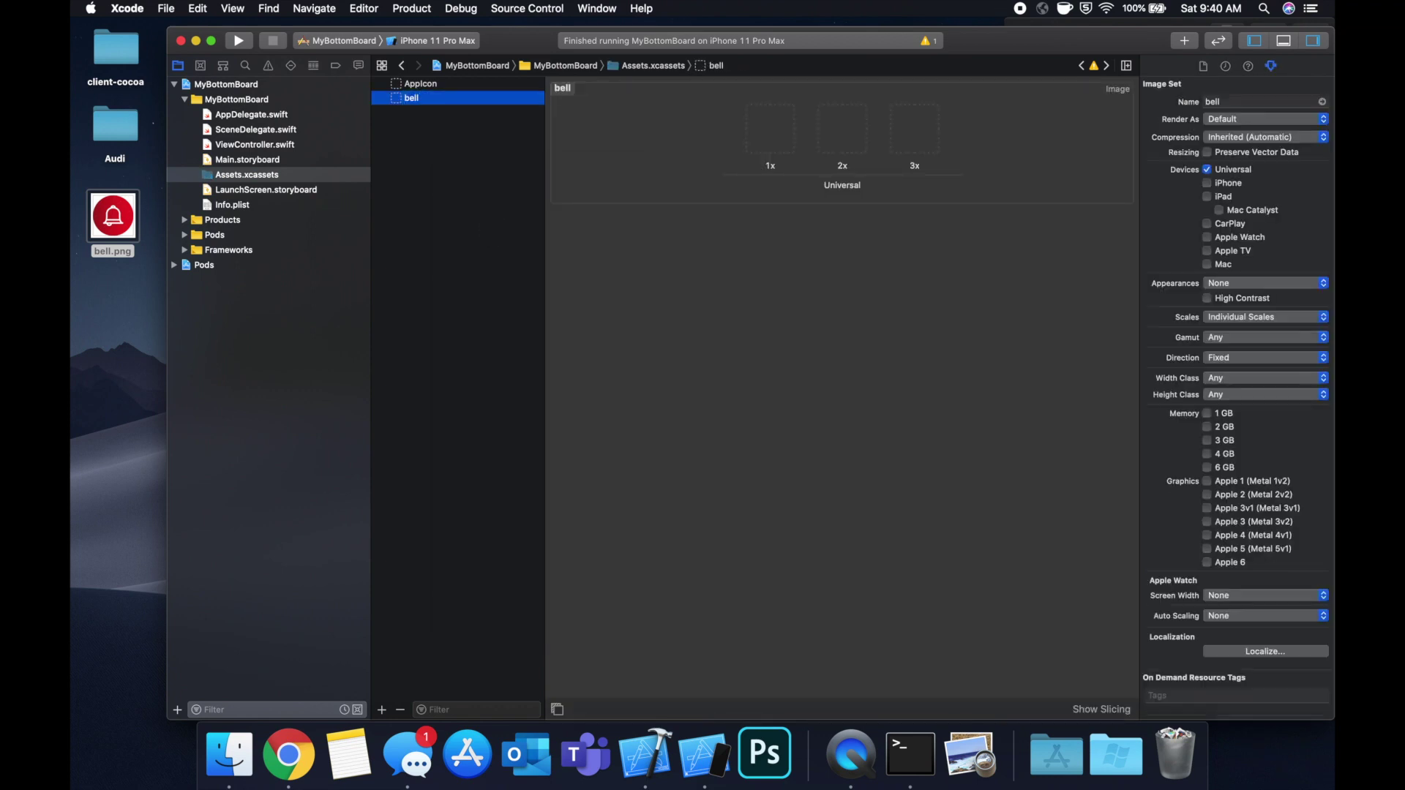
drag(126, 211, 782, 165)
Enlarge the project window and return to the ViewController.swift code
click(197, 405)
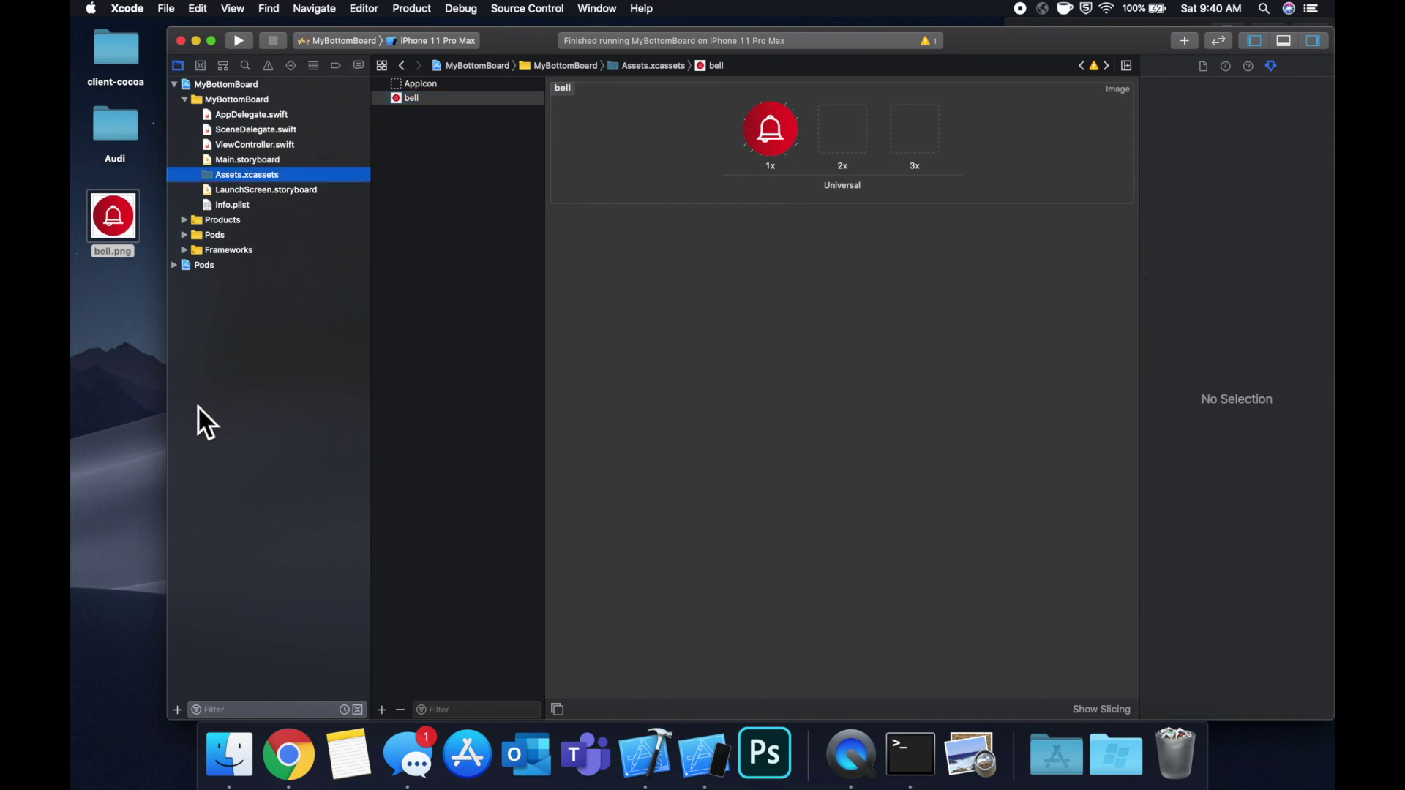
drag(179, 420, 82, 439)
click(232, 146)
click(507, 384)
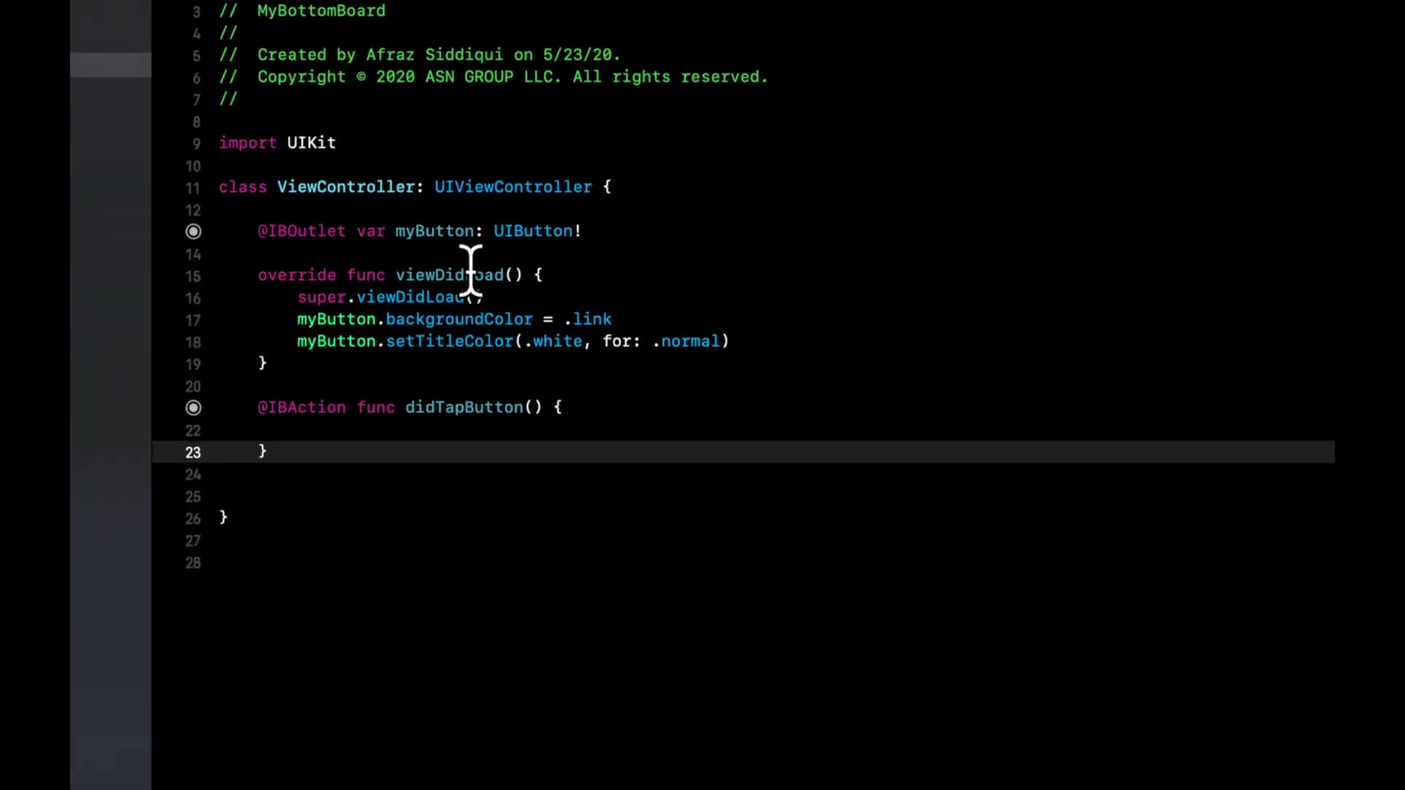
Add 'import BLTNBoard' below import UIKit in ViewController.swift
click(502, 95)
key(Return)
text(import bltnb)
key(Return)
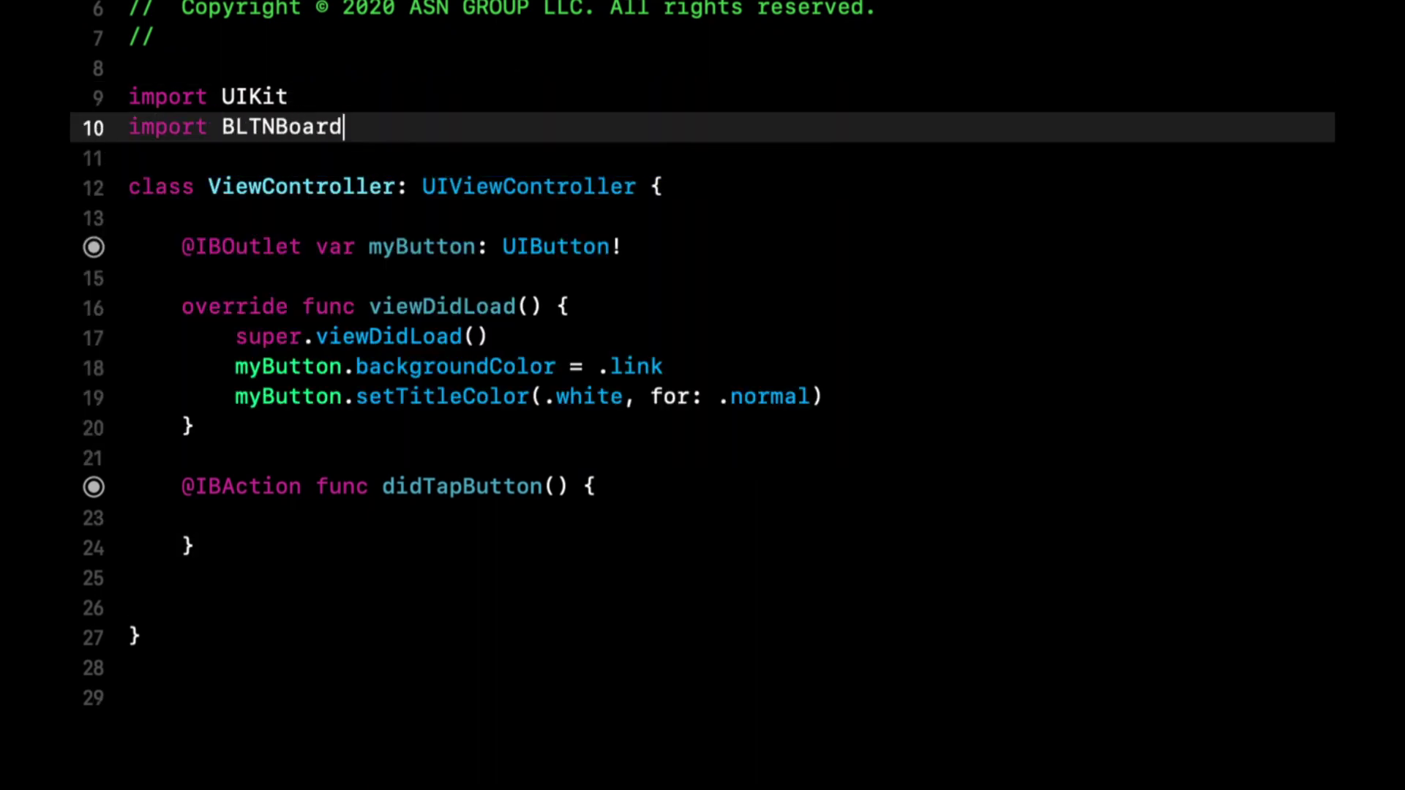
key(Down)
click(212, 126)
drag(212, 126, 279, 125)
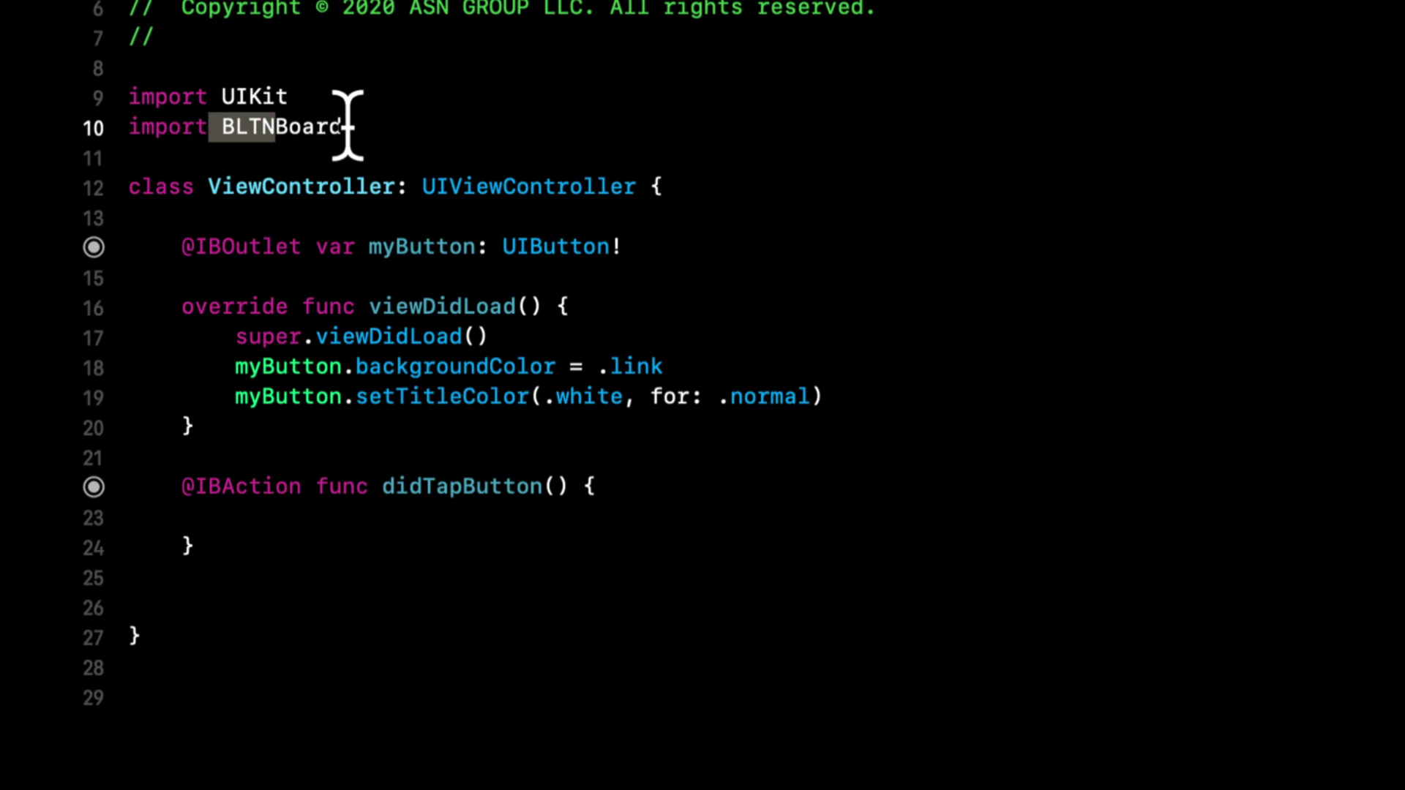
click(336, 156)
scroll(336, 154, down, 1)
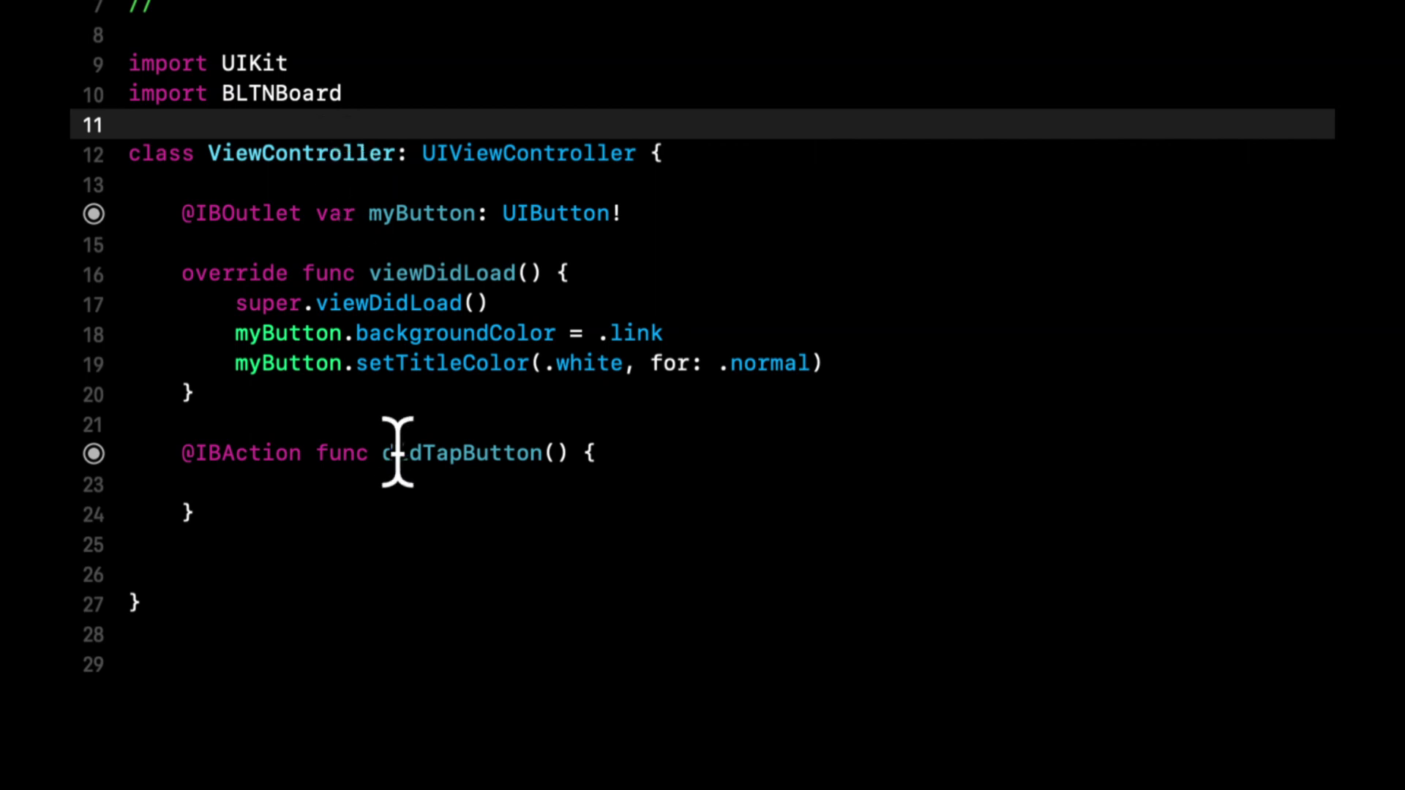
Open a blank line above the myButton outlet for a new property
click(755, 204)
key(Up)
key(Return)
key(Return)
key(Return)
key(Up)
key(Up)
key(Delete)
scroll(703, 367, down, 1)
text(private)
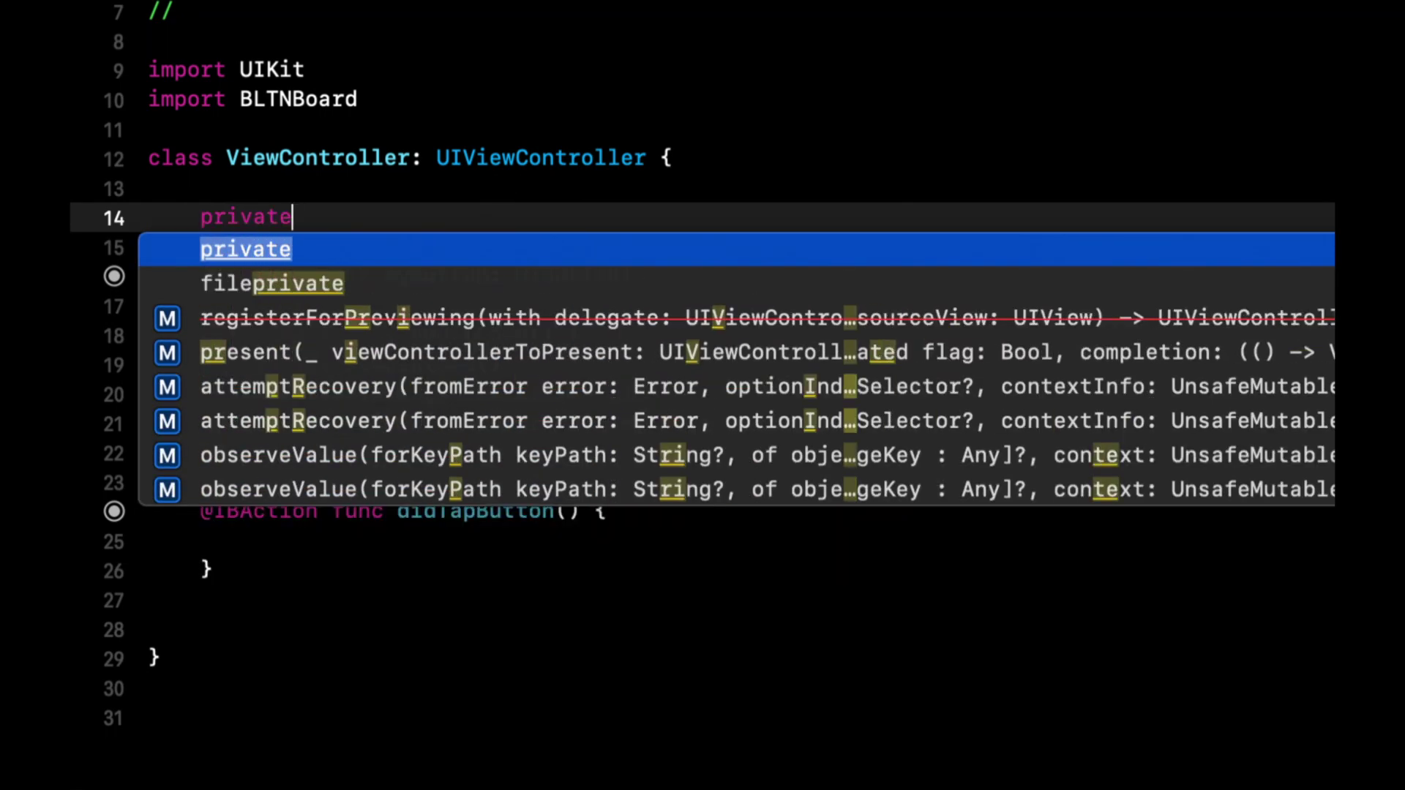
text( lazy var )
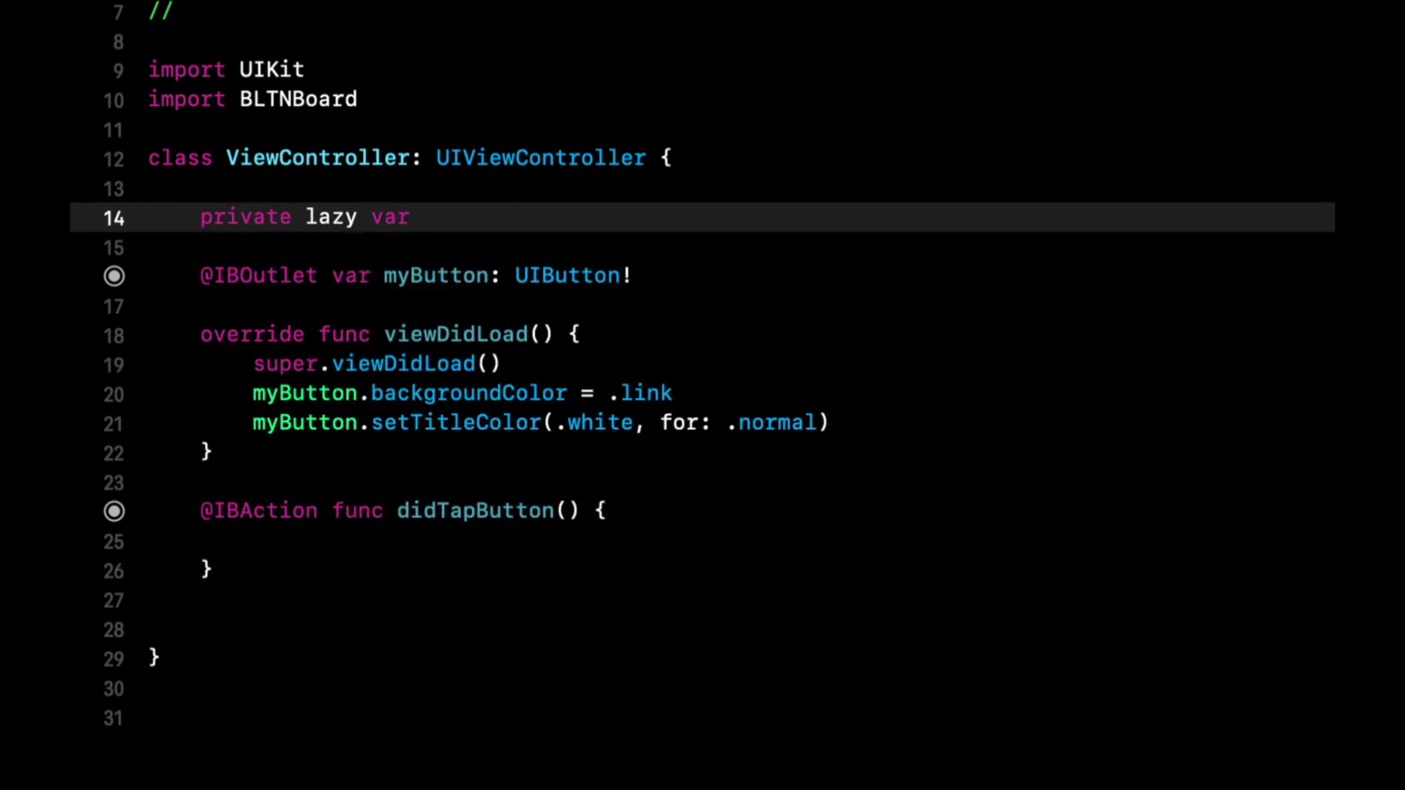
text(boardManager)
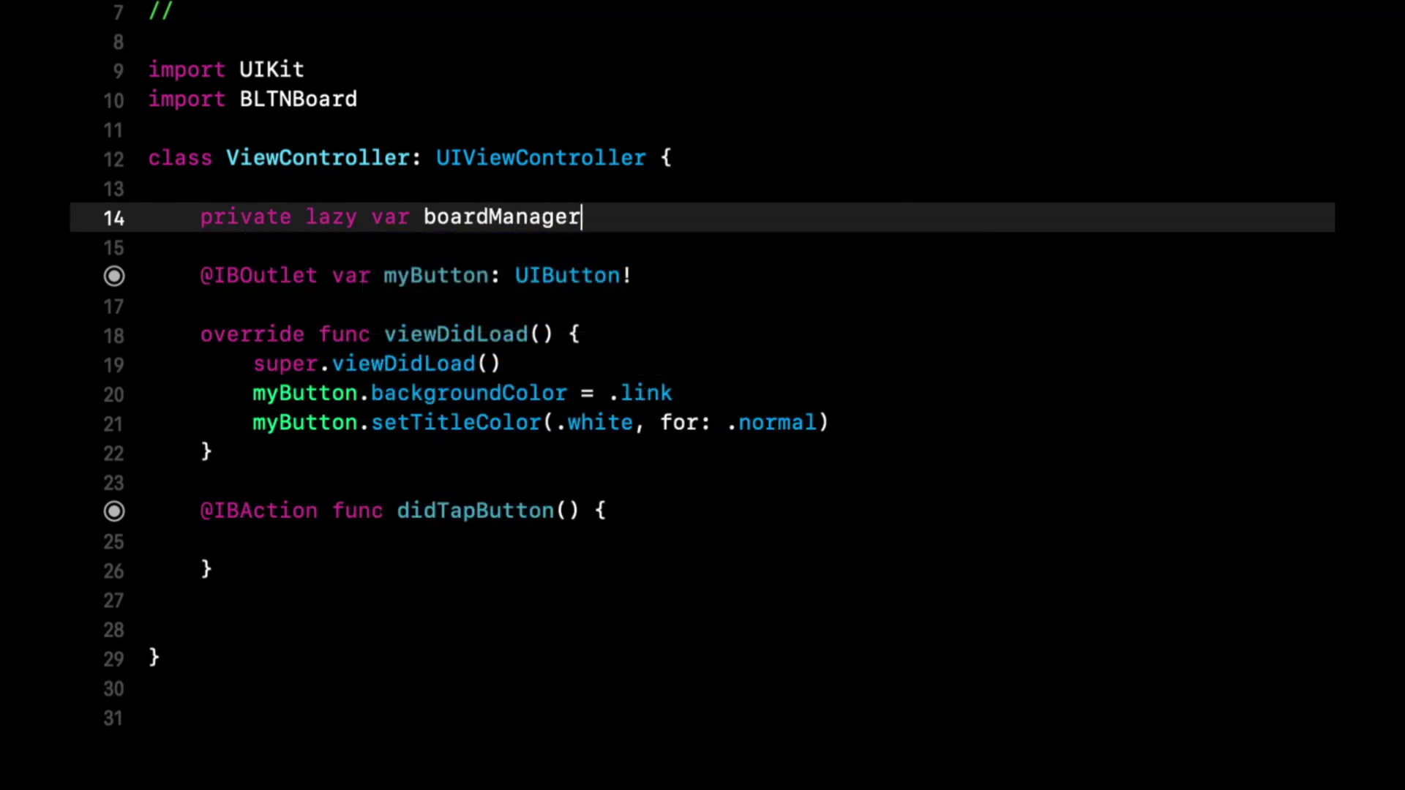
text(: Bltnpage)
Declare private lazy var boardManager: BLTNItemManager with an empty closure body
key(BackSpace)
key(BackSpace)
key(BackSpace)
key(BackSpace)
key(BackSpace)
text(itemam)
key(BackSpace)
key(BackSpace)
key(BackSpace)
key(BackSpace)
key(BackSpace)
key(BackSpace)
text(itemman)
key(Return)
text(= {)
key(Return)
key(Down)
text(()
Fill the closure with return BLTNItemManager(rootItem: item), leaving room above it
key(Up)
key(Return)
text(return)
double_click(678, 209)
key(super+c)
click(627, 281)
key(super+v)
text(()
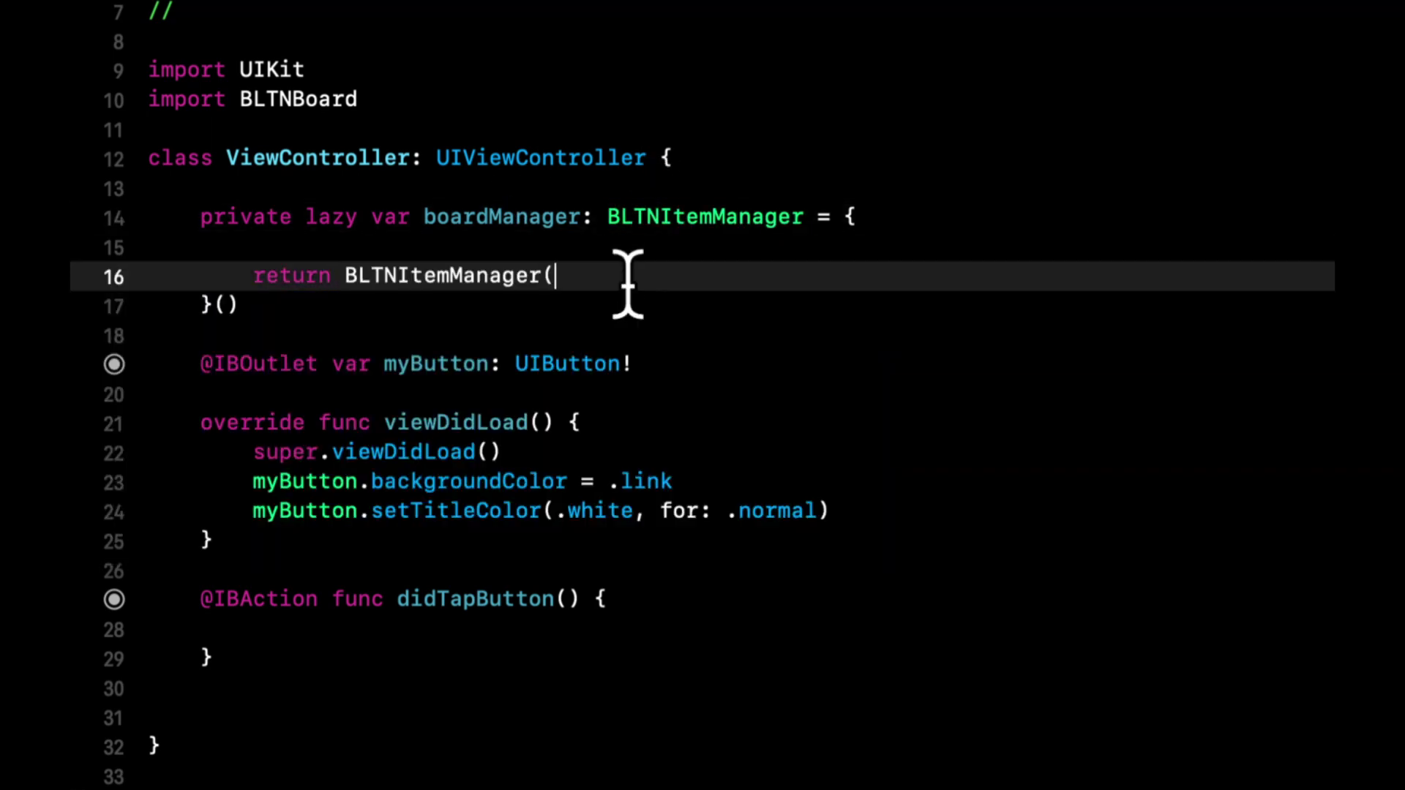
key(Return)
text(item))
key(Up)
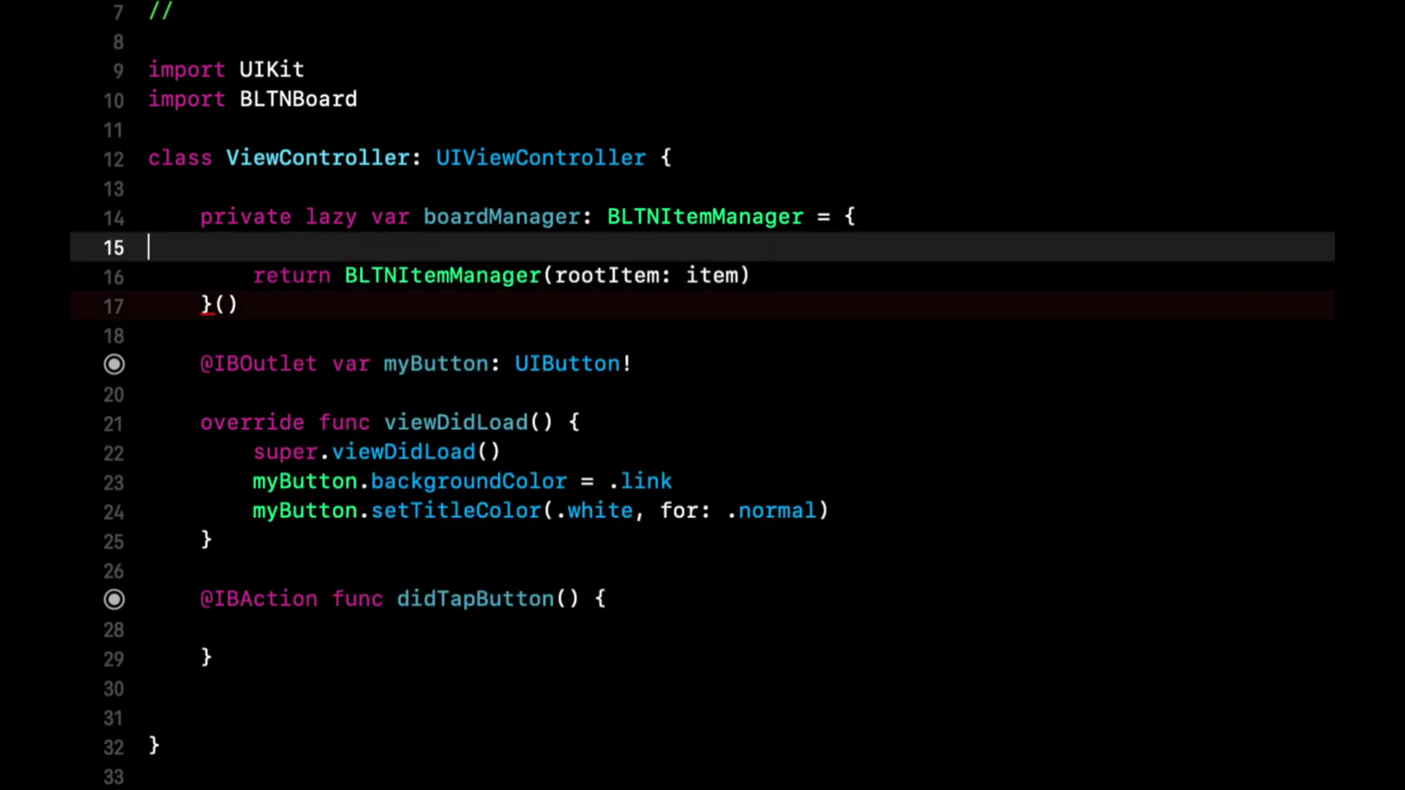
key(Return)
key(Return)
key(Up)
scroll(795, 490, down, 1)
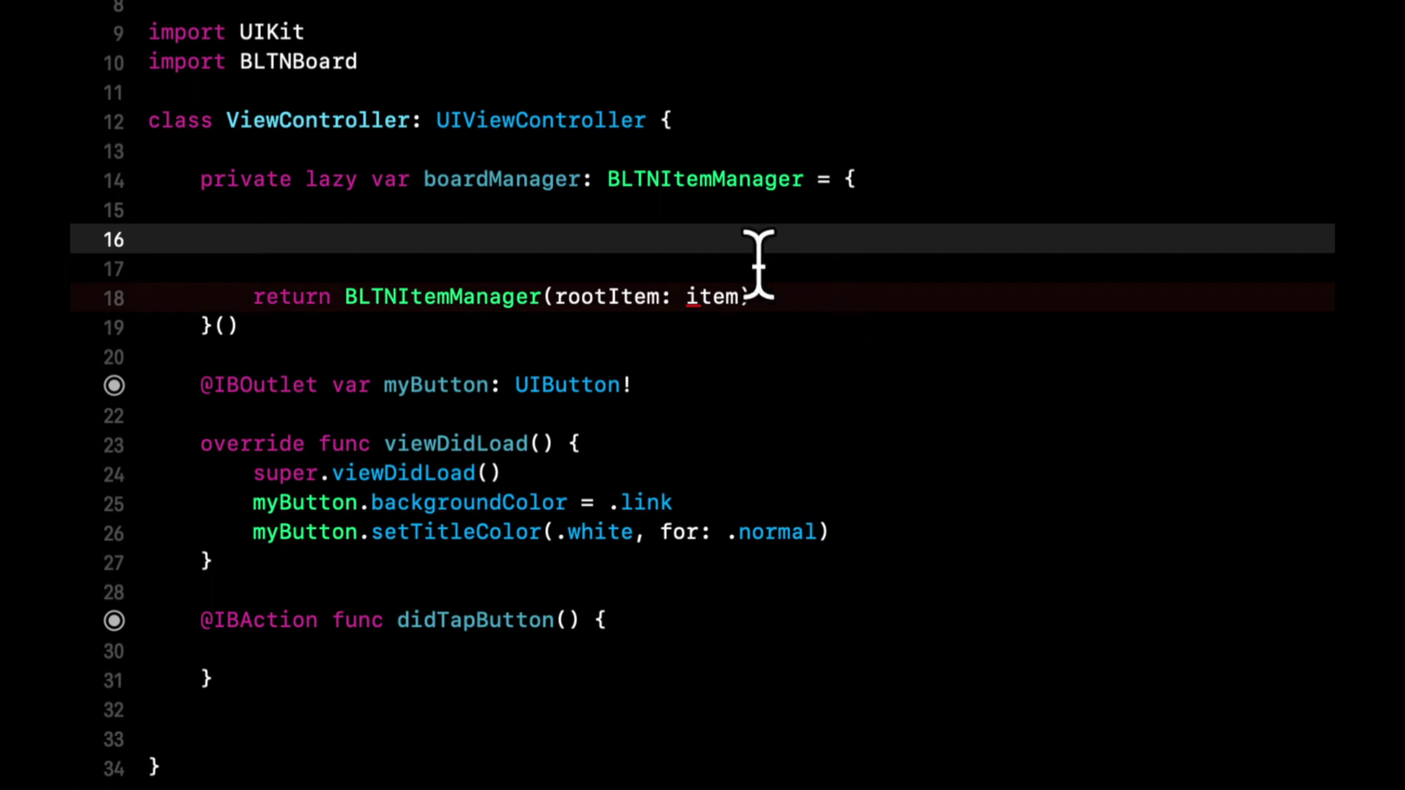
text(let item = bltnpage)
Declare item as a BLTNPageItem with the title "Push Notifications" using the title initializer
key(Return)
text(()
key(Down)
key(Return)
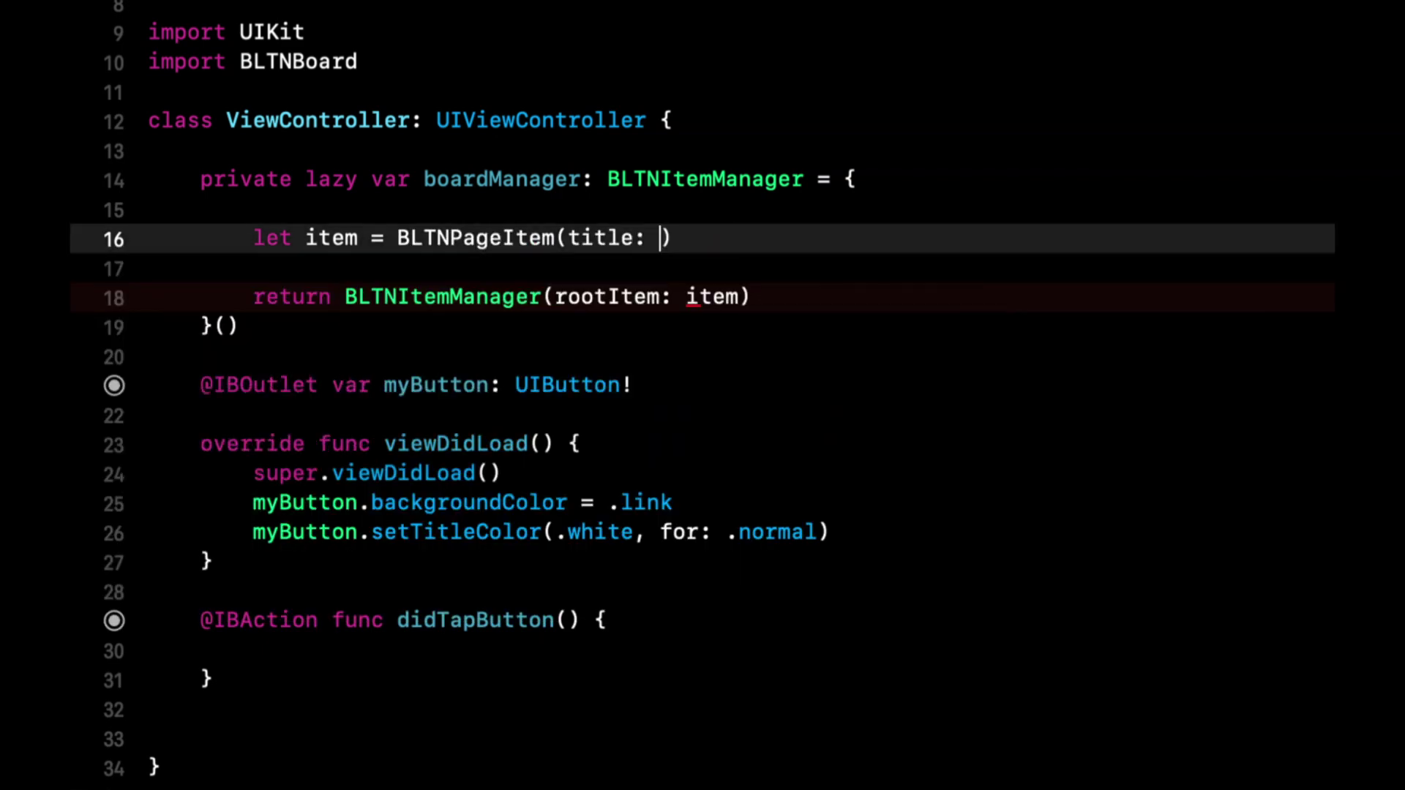
text(Push Noti)
text(fica)
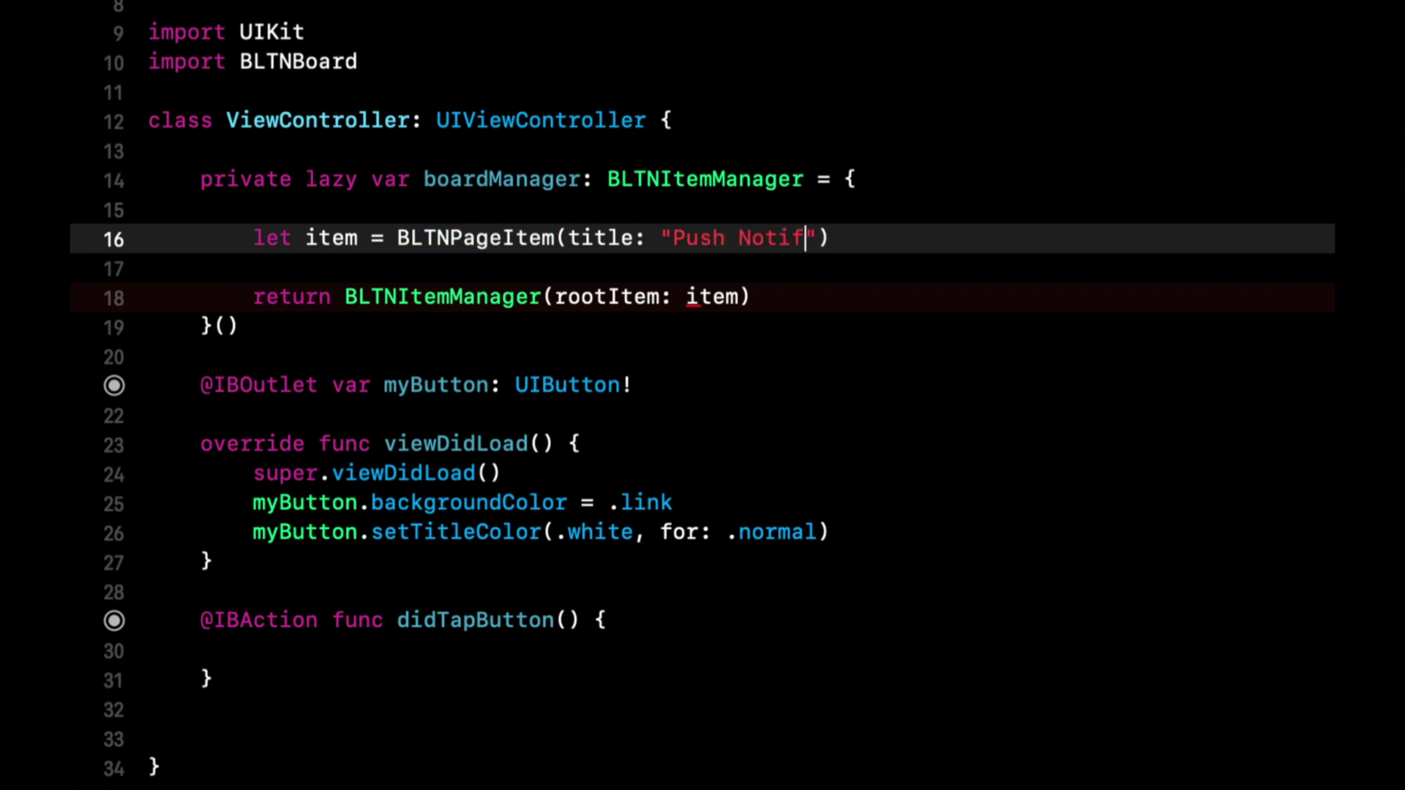
text(tions)
key(Right)
key(Right)
key(Return)
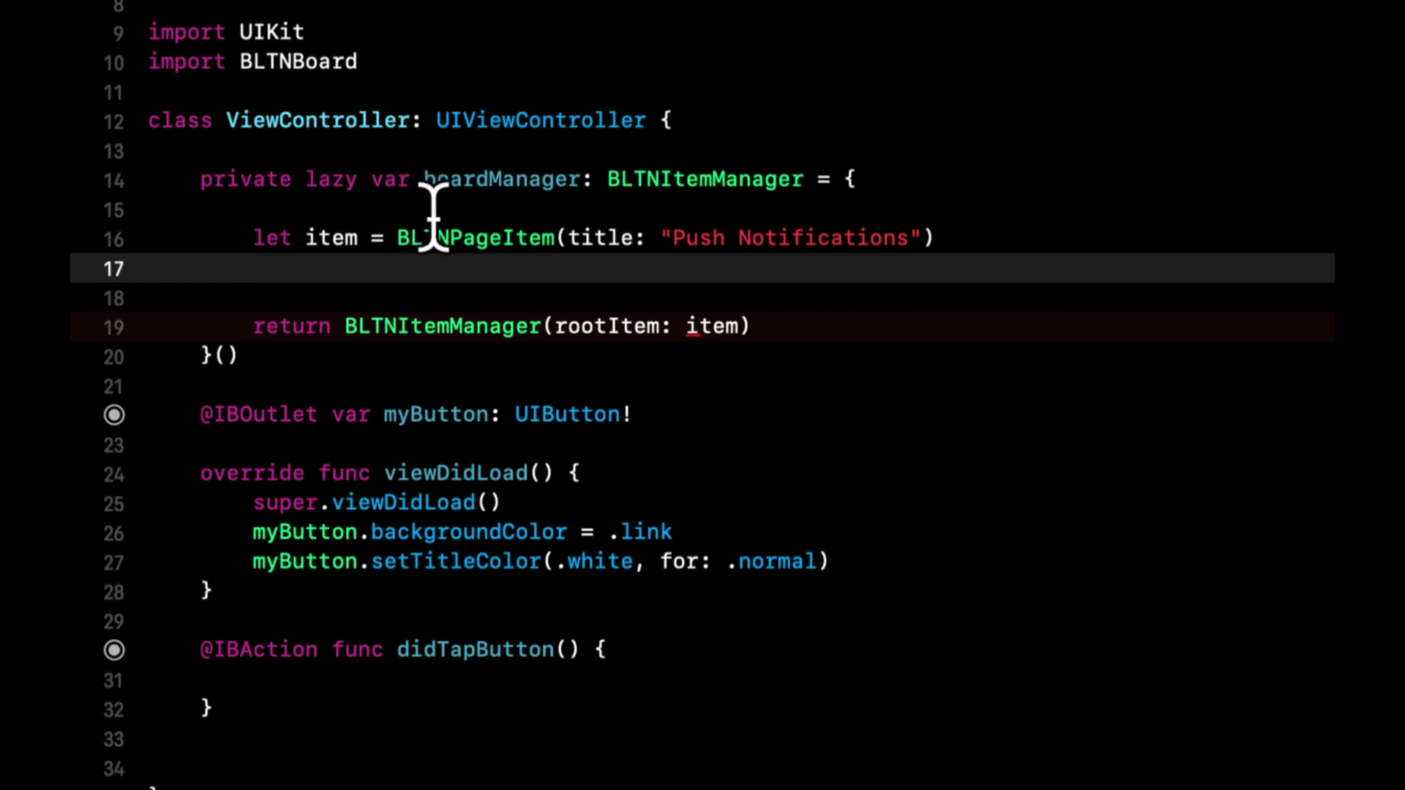
text(item.)
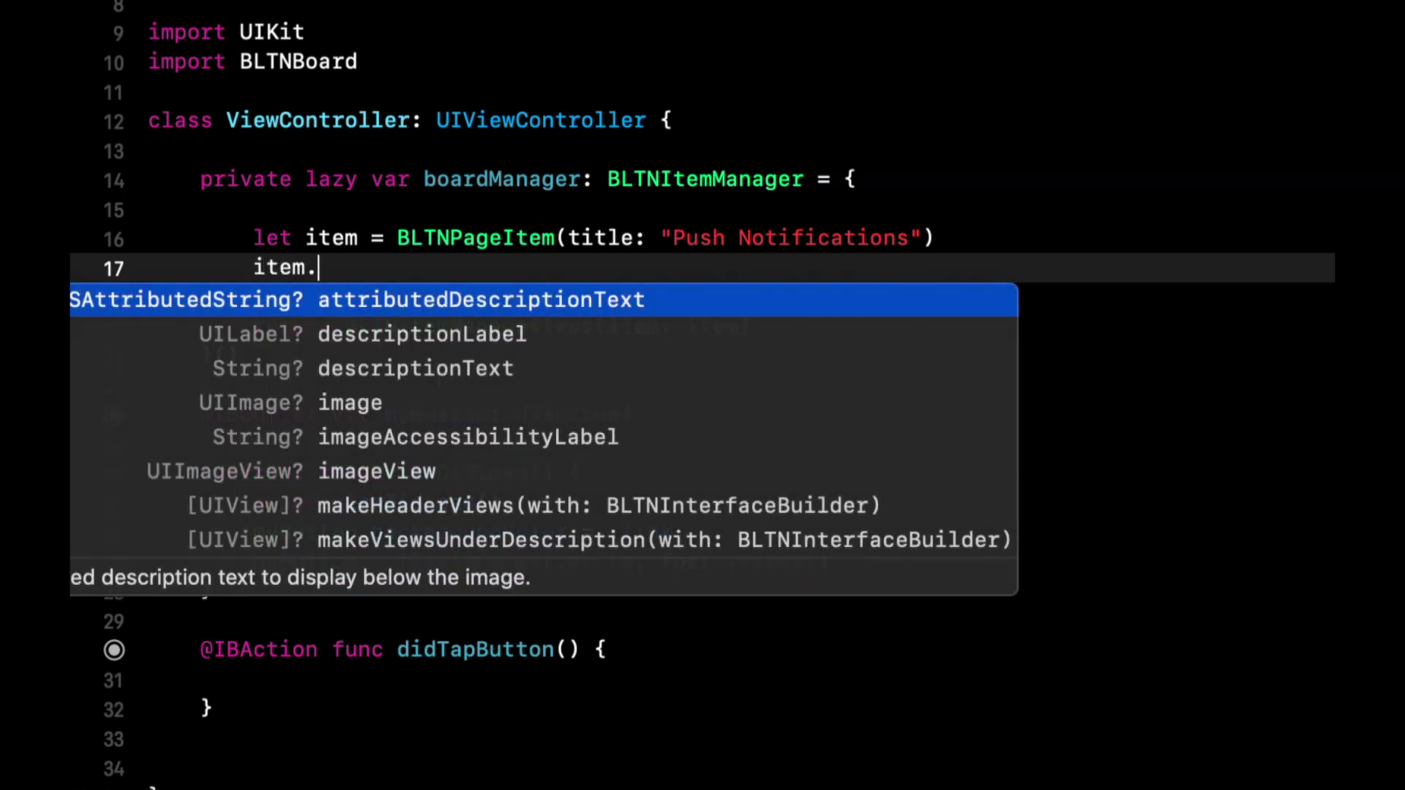
text(i)
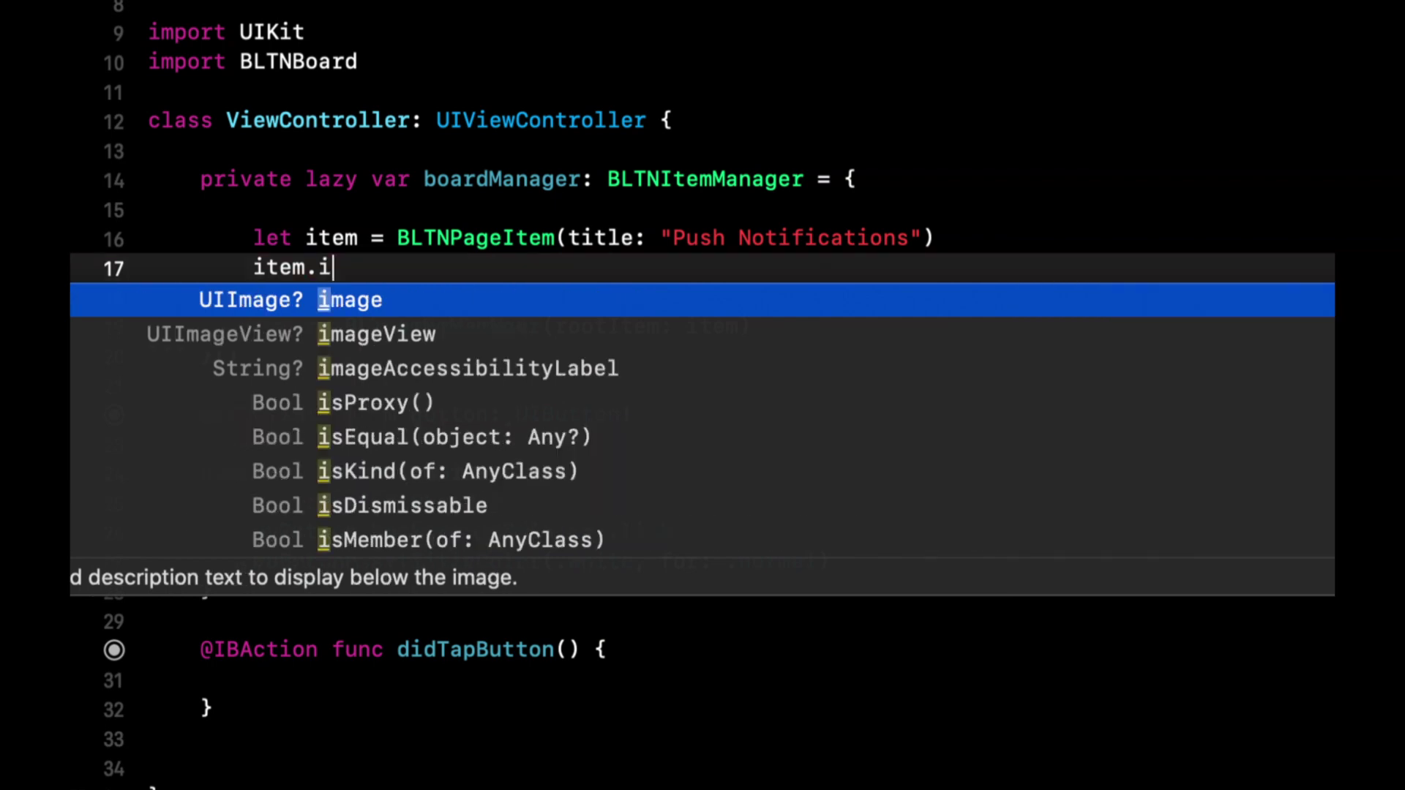
text(mage)
Give the item a bell image using the UIImage named initializer
key(Down)
key(Up)
key(Return)
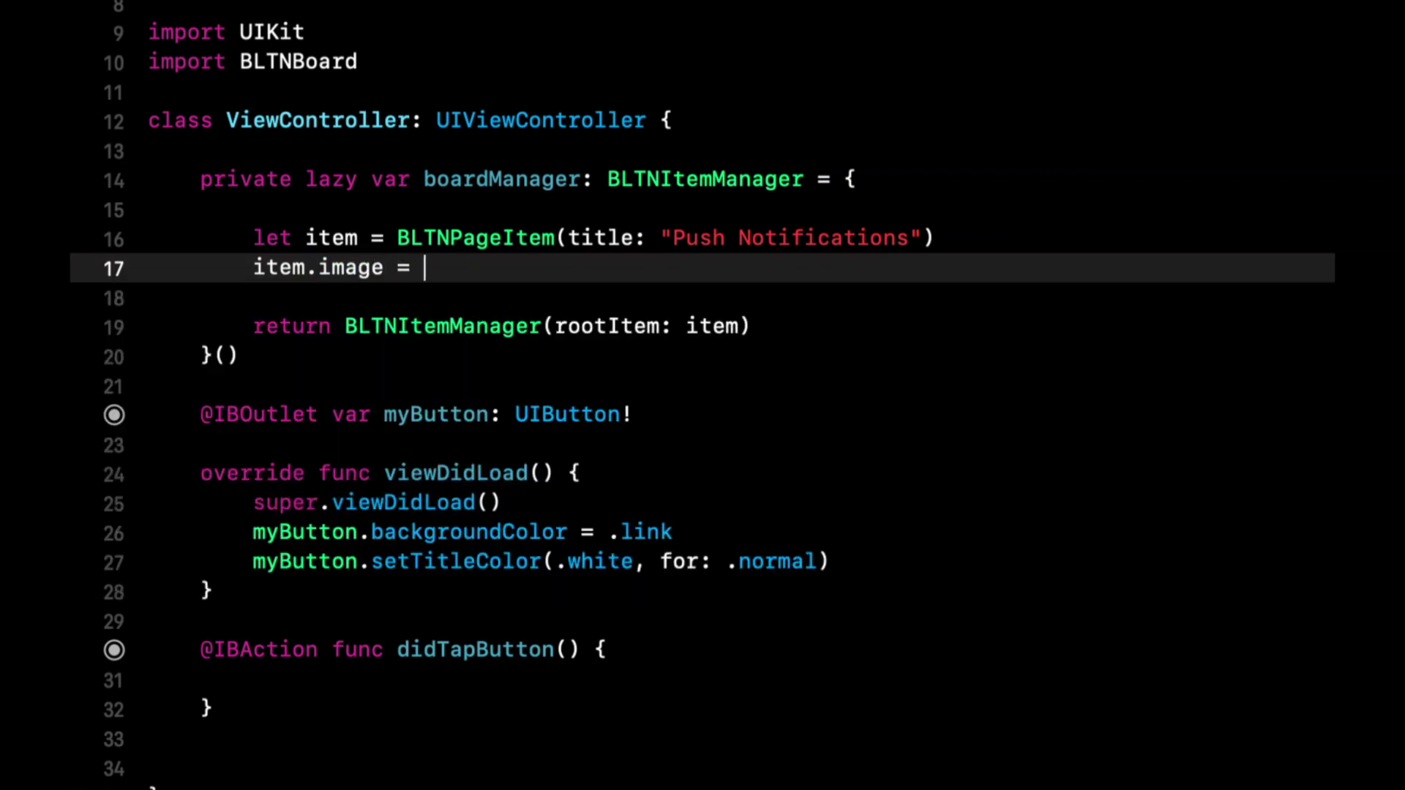
text(UIImage()
key(Down)
key(Down)
key(Down)
key(Return)
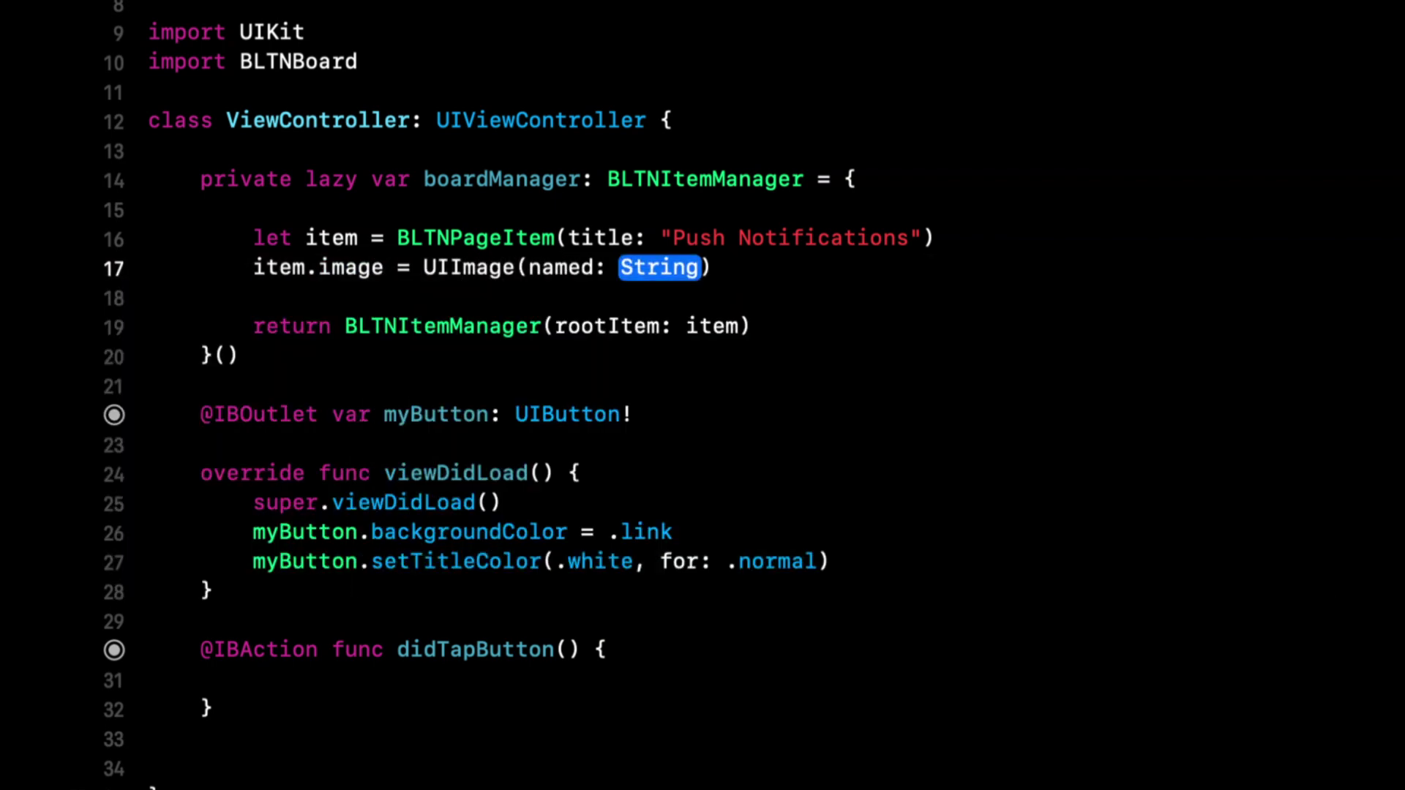
text(")
key(Right)
key(Right)
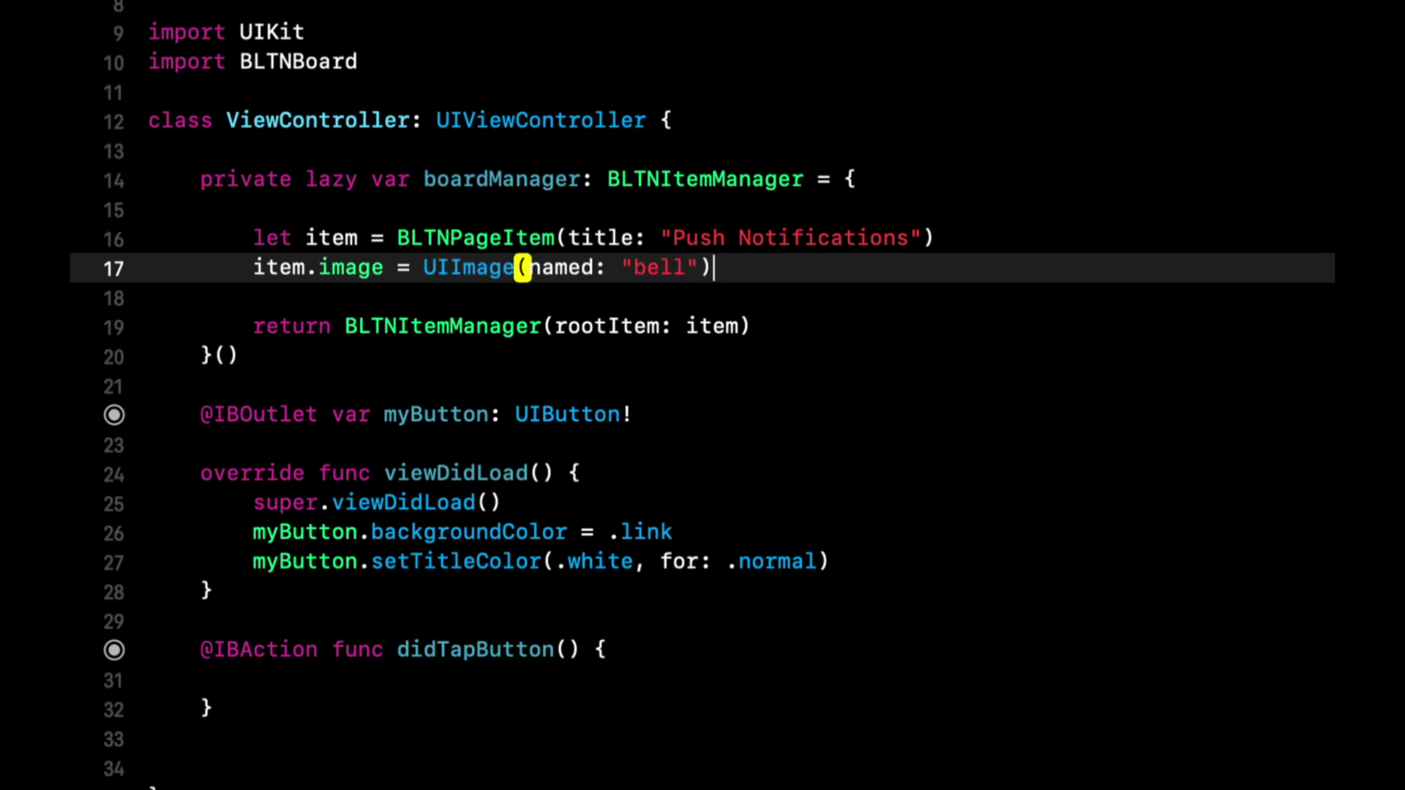
key(Return)
scroll(593, 500, down, 1)
text(item.actionbutton)
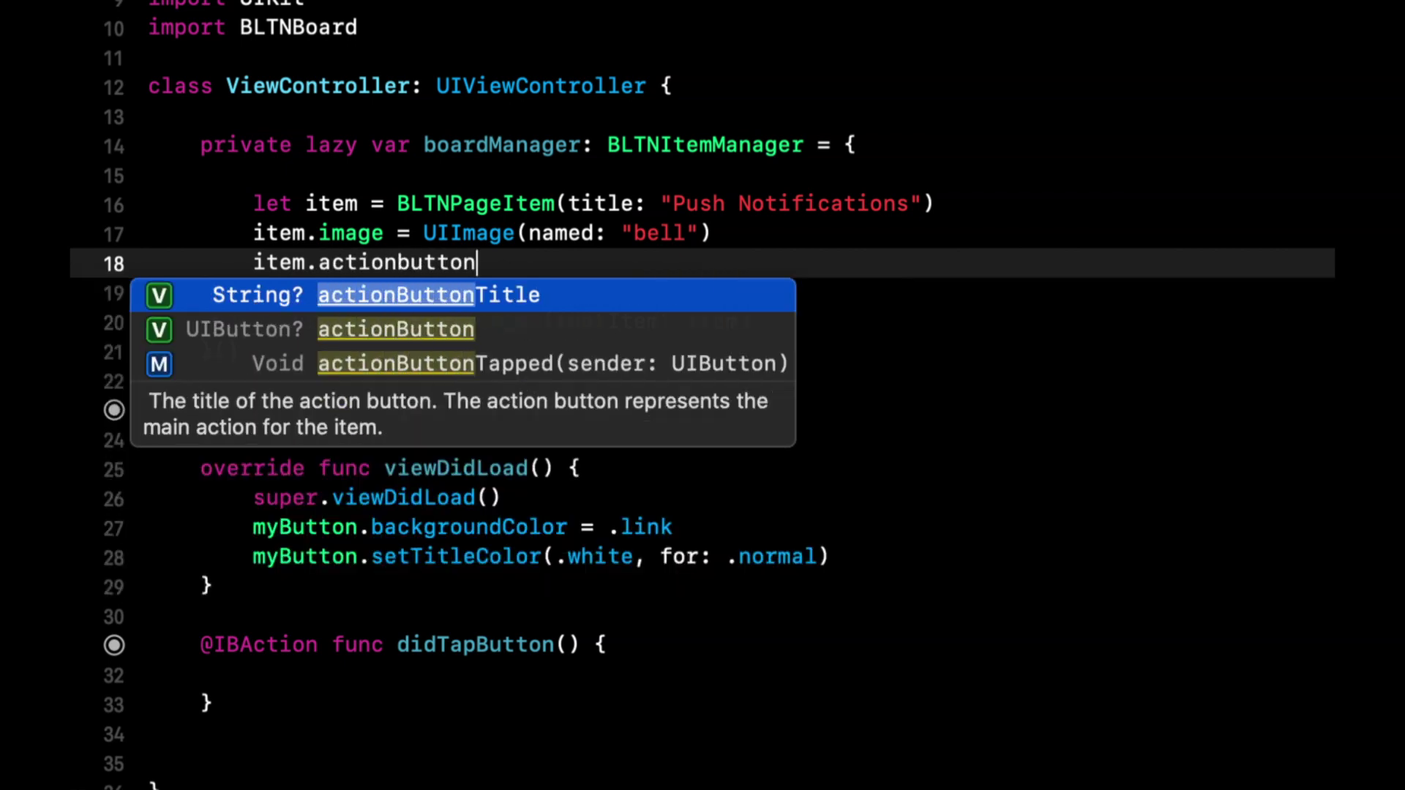
Set the action button title to Continue and the alternative button title to "Maybe Later"
key(Return)
text("Continue)
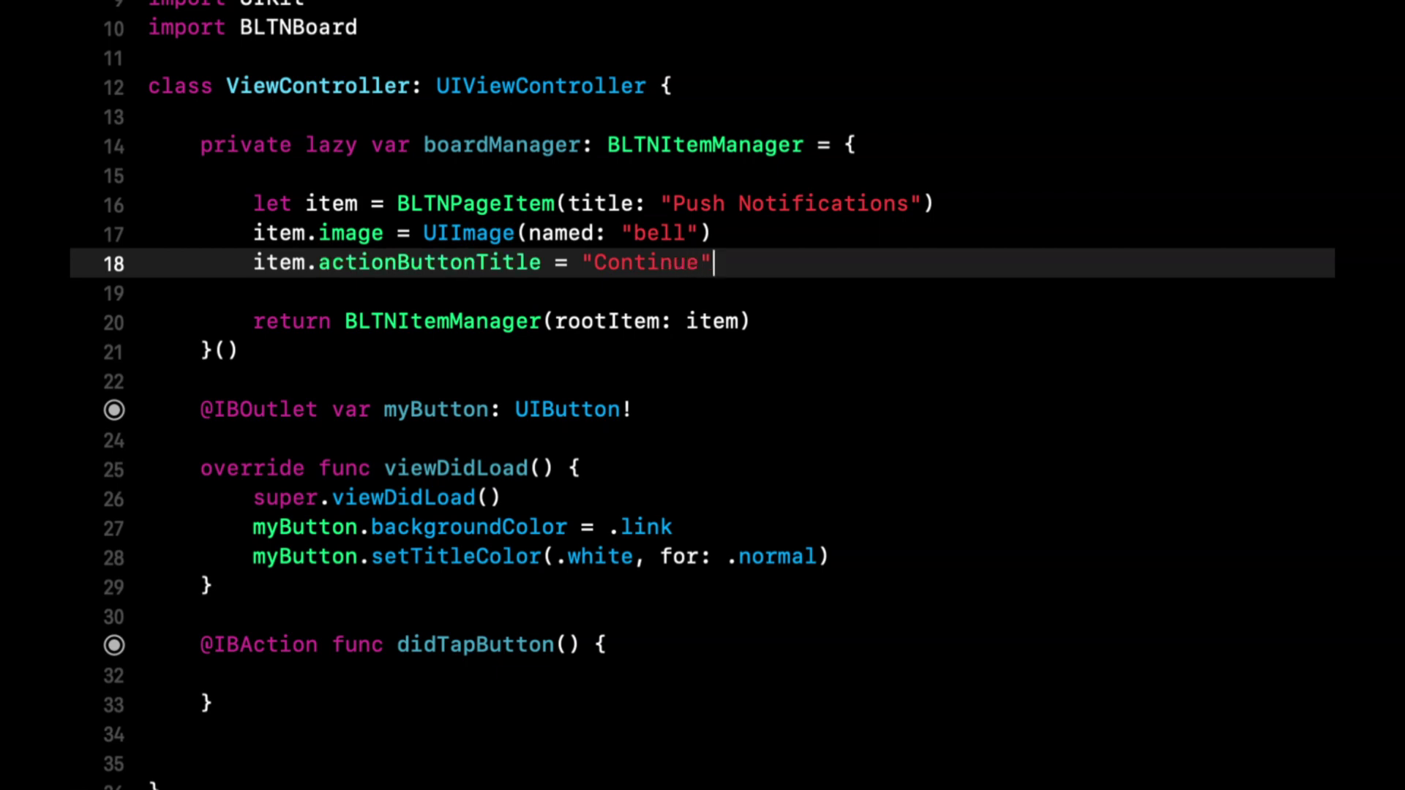
key(Return)
text(item.a)
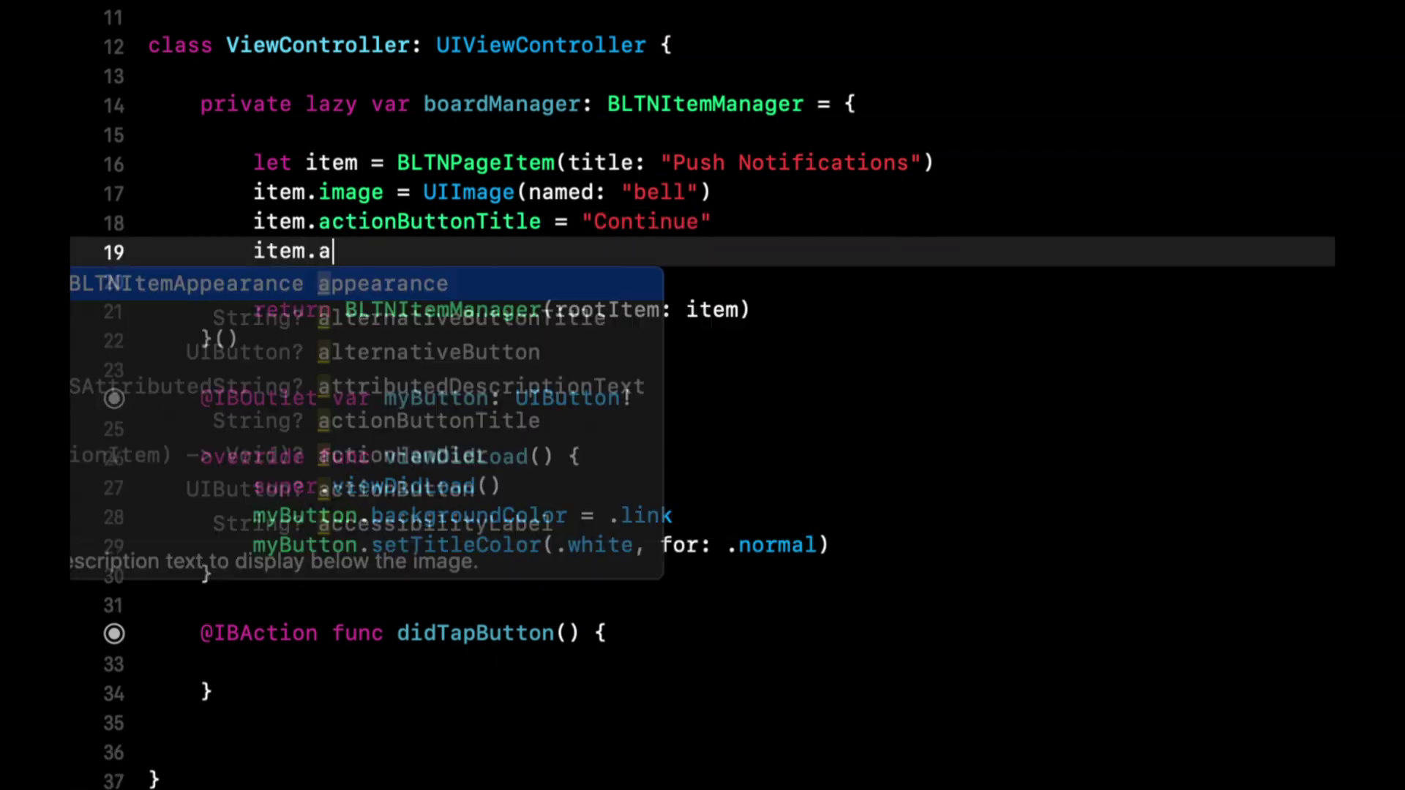
text(lternativbu)
key(BackSpace)
key(Down)
key(Down)
key(Up)
key(Up)
key(Return)
text(=)
key(BackSpace)
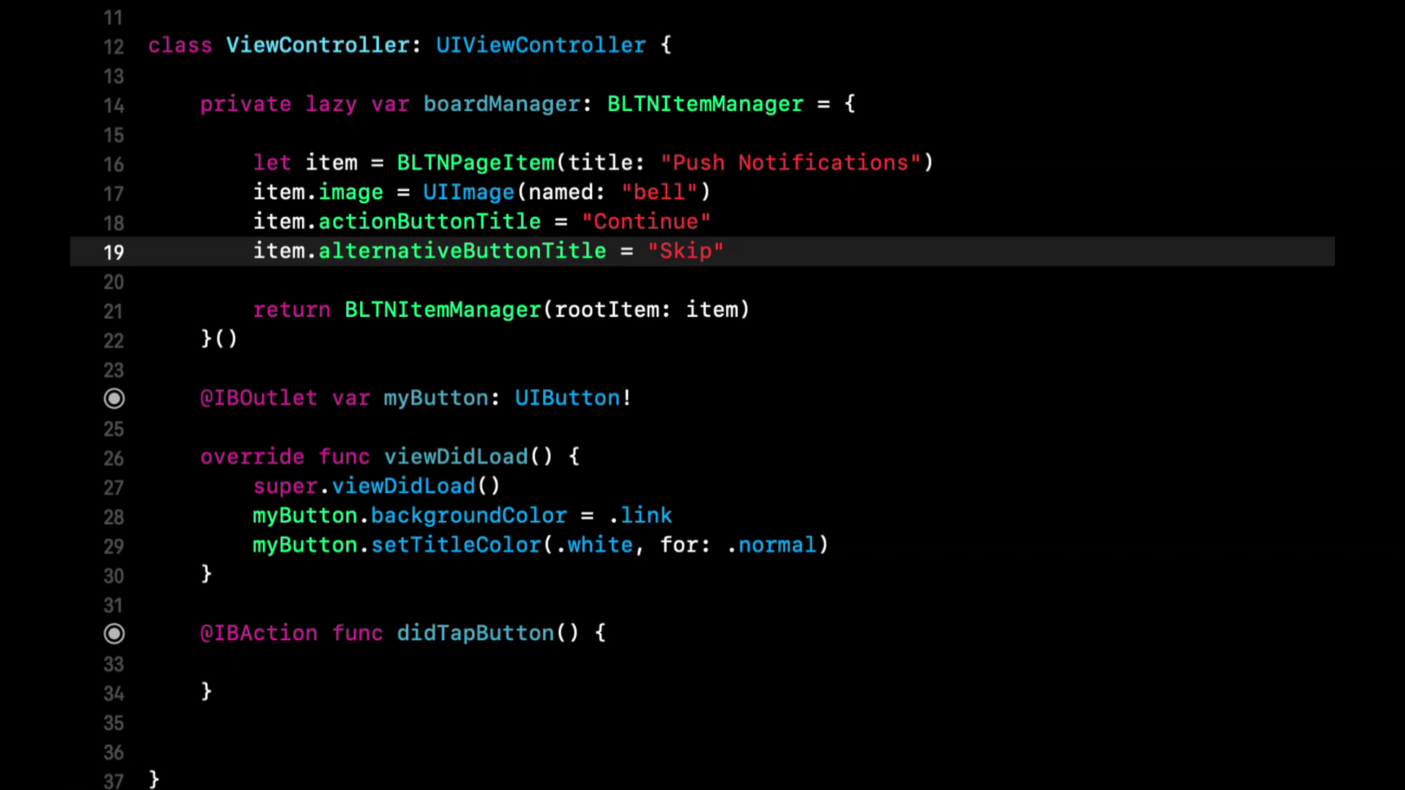
key(BackSpace)
key(BackSpace)
text(M)
text(er")
key(Return)
Add a descriptionText asking the user about notifications
drag(854, 261, 856, 230)
click(838, 281)
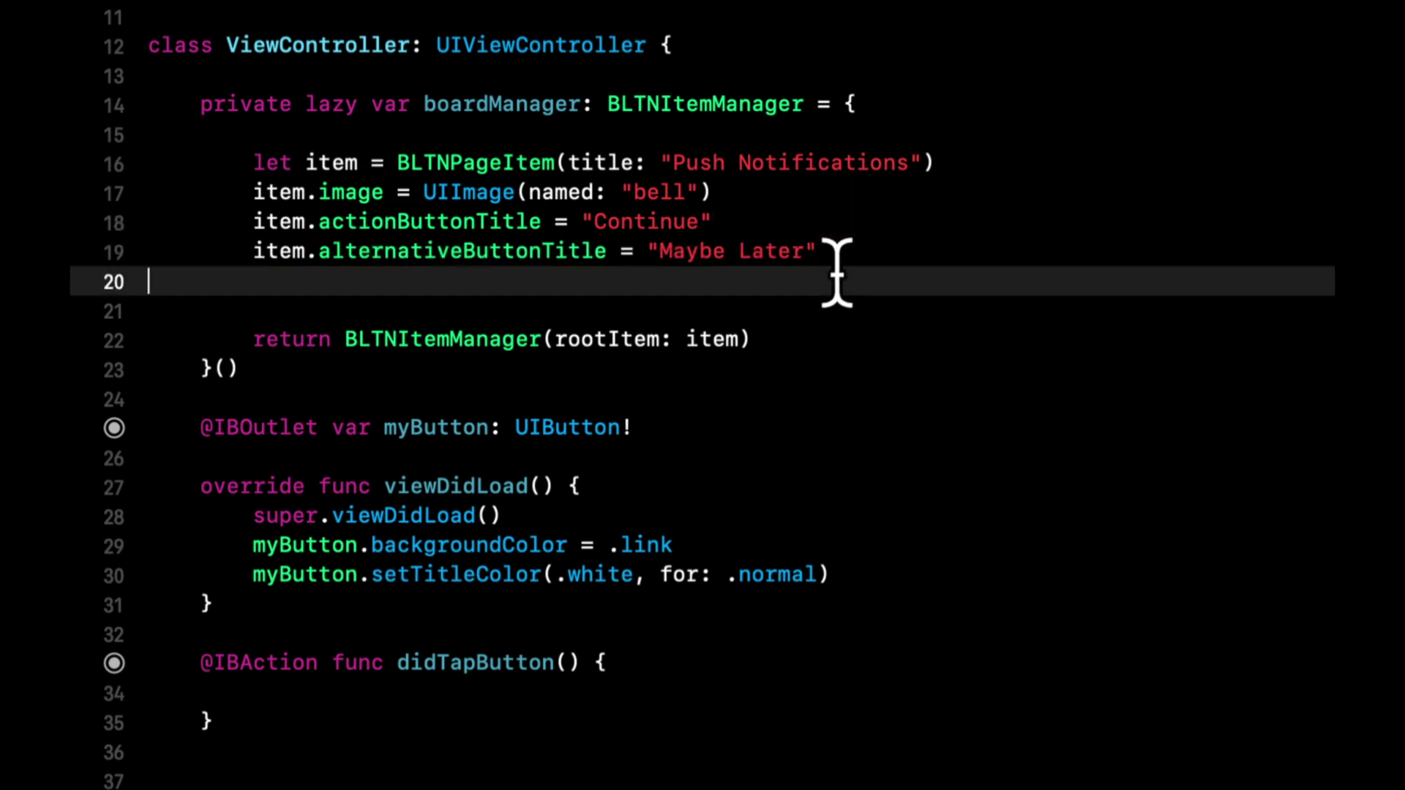
text(item.descri)
key(Down)
key(Down)
key(Down)
key(Up)
key(Up)
key(Up)
key(BackSpace)
key(Return)
text(= )
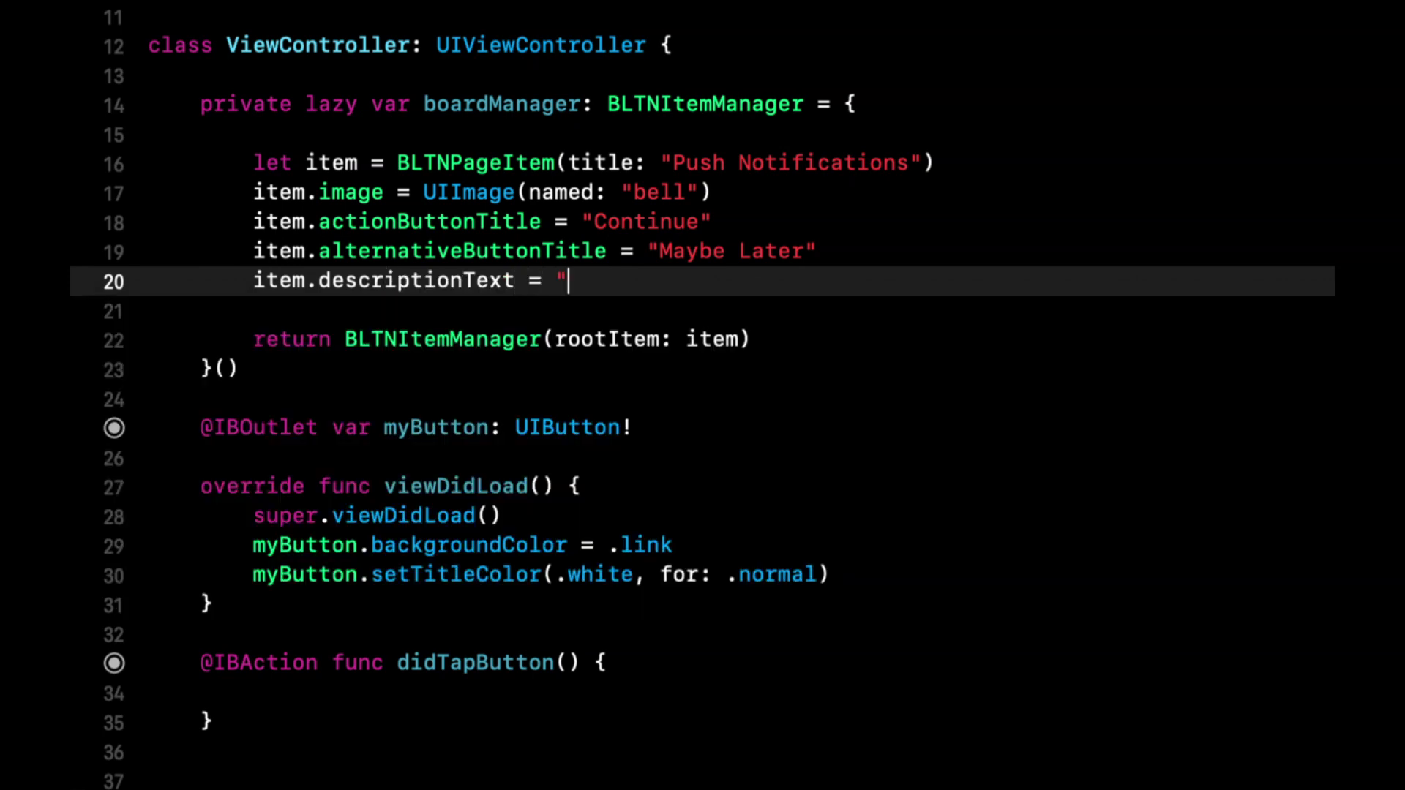
text(")
scroll(1003, 394, down, 1)
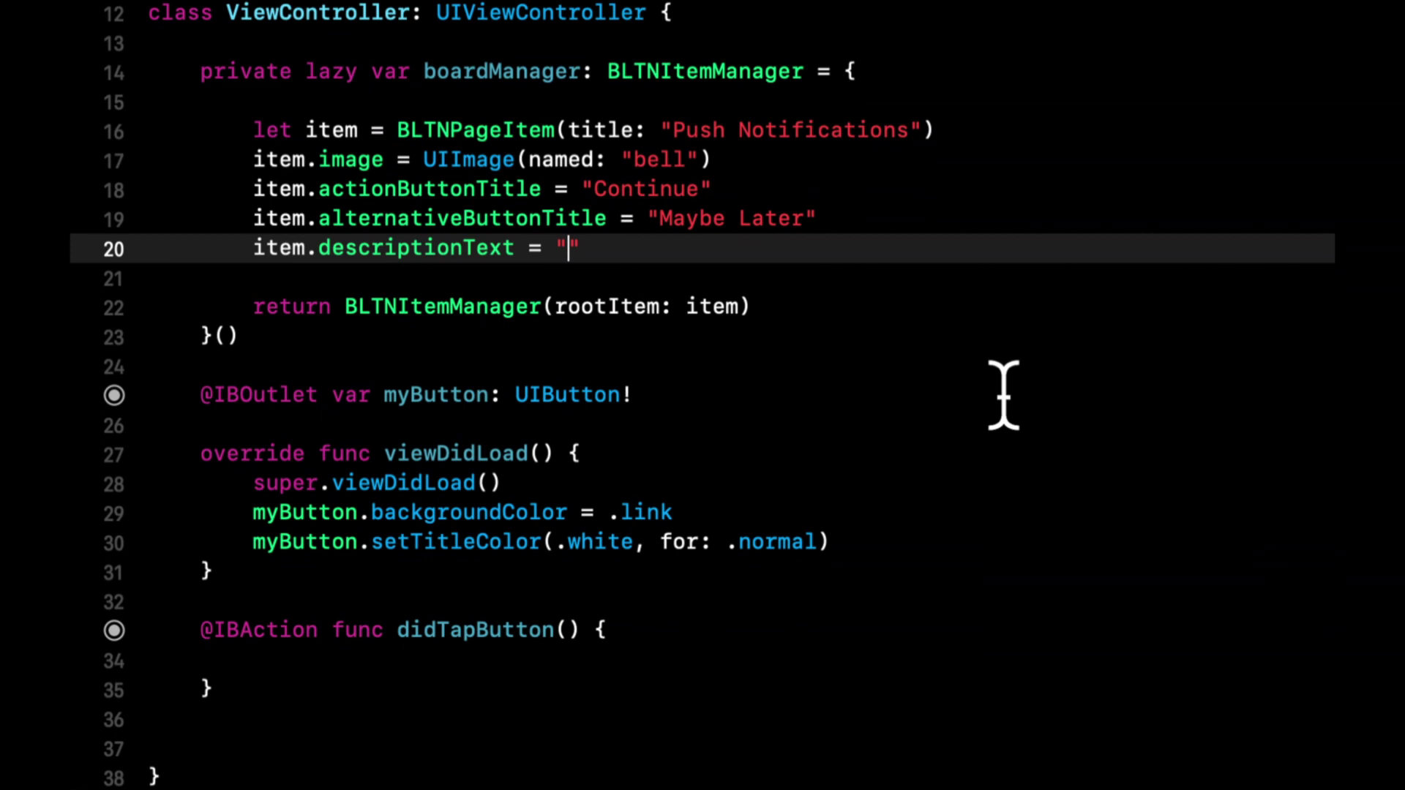
text(W)
text(d get noti)
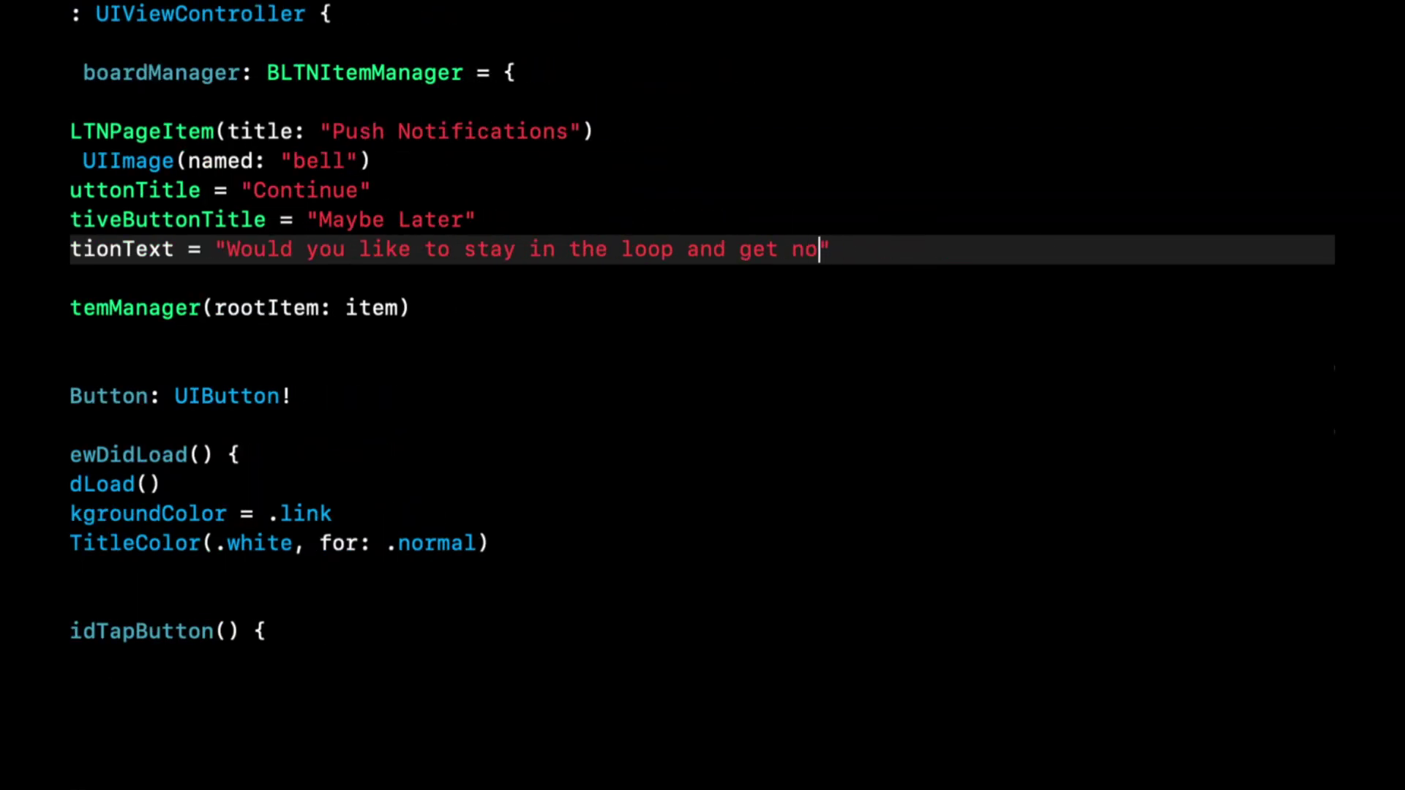
text(fications?")
scroll(252, 355, left, 2)
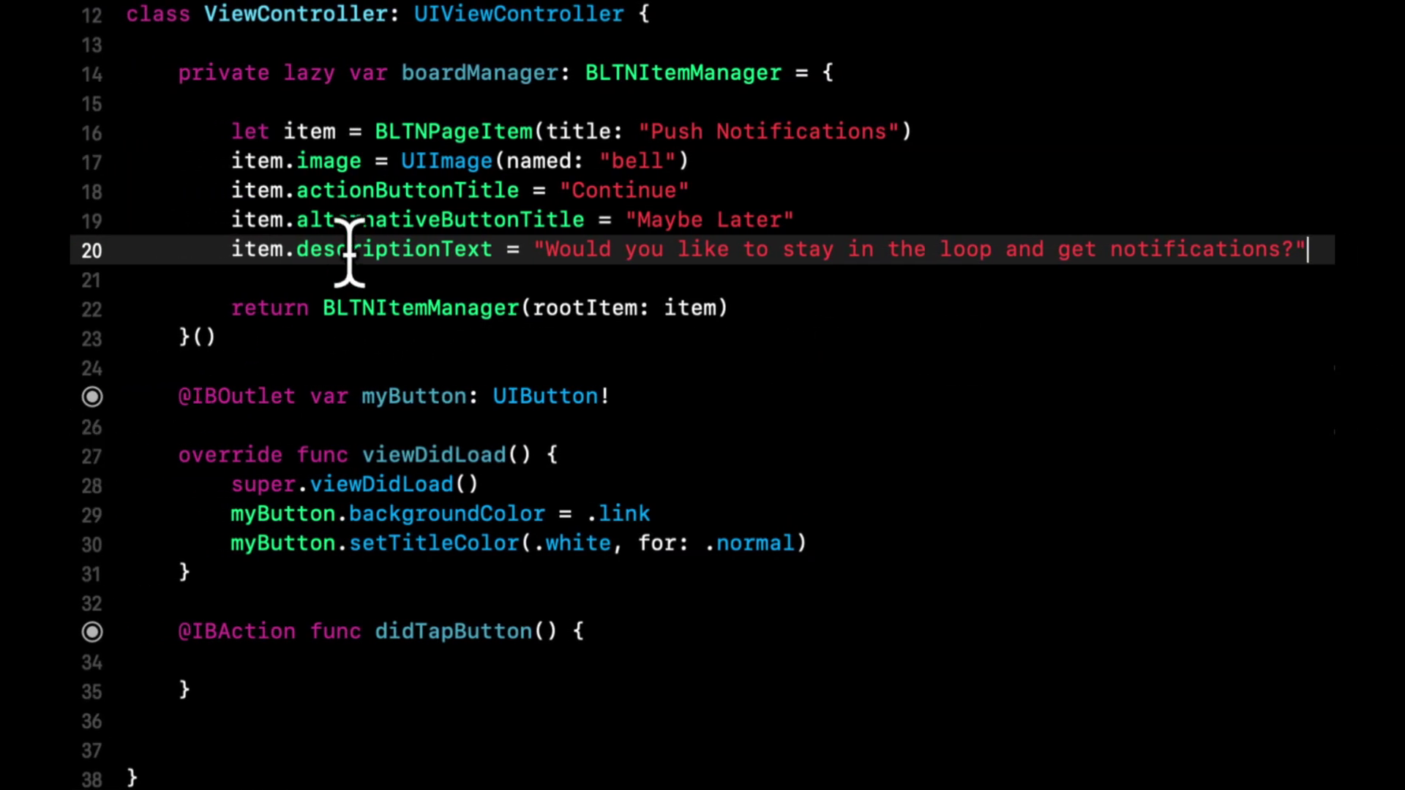
drag(216, 189, 214, 236)
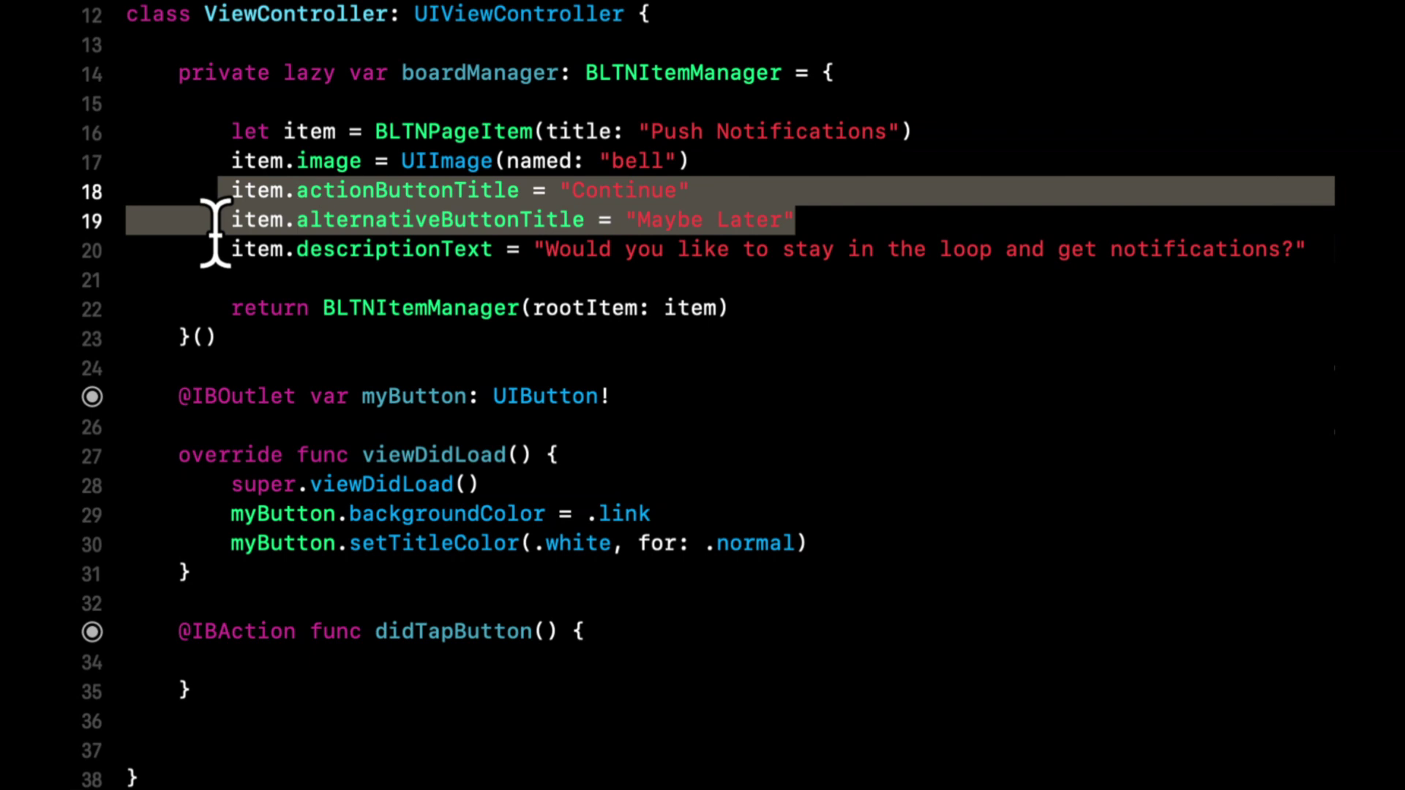
click(250, 280)
Add an empty item.actionHandler = { _ in } closure below the description
key(Return)
key(Return)
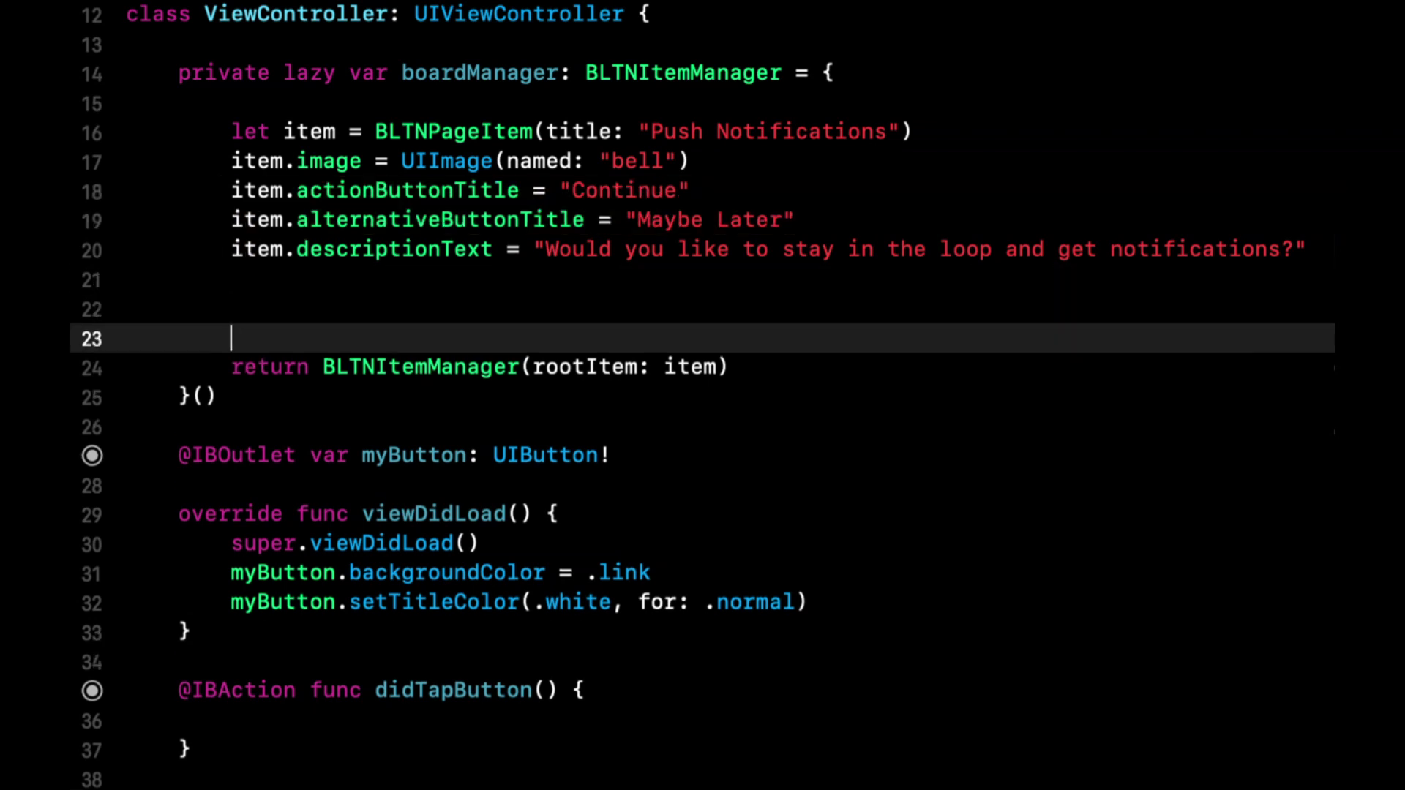
key(Up)
scroll(456, 343, down, 2)
text(item.action)
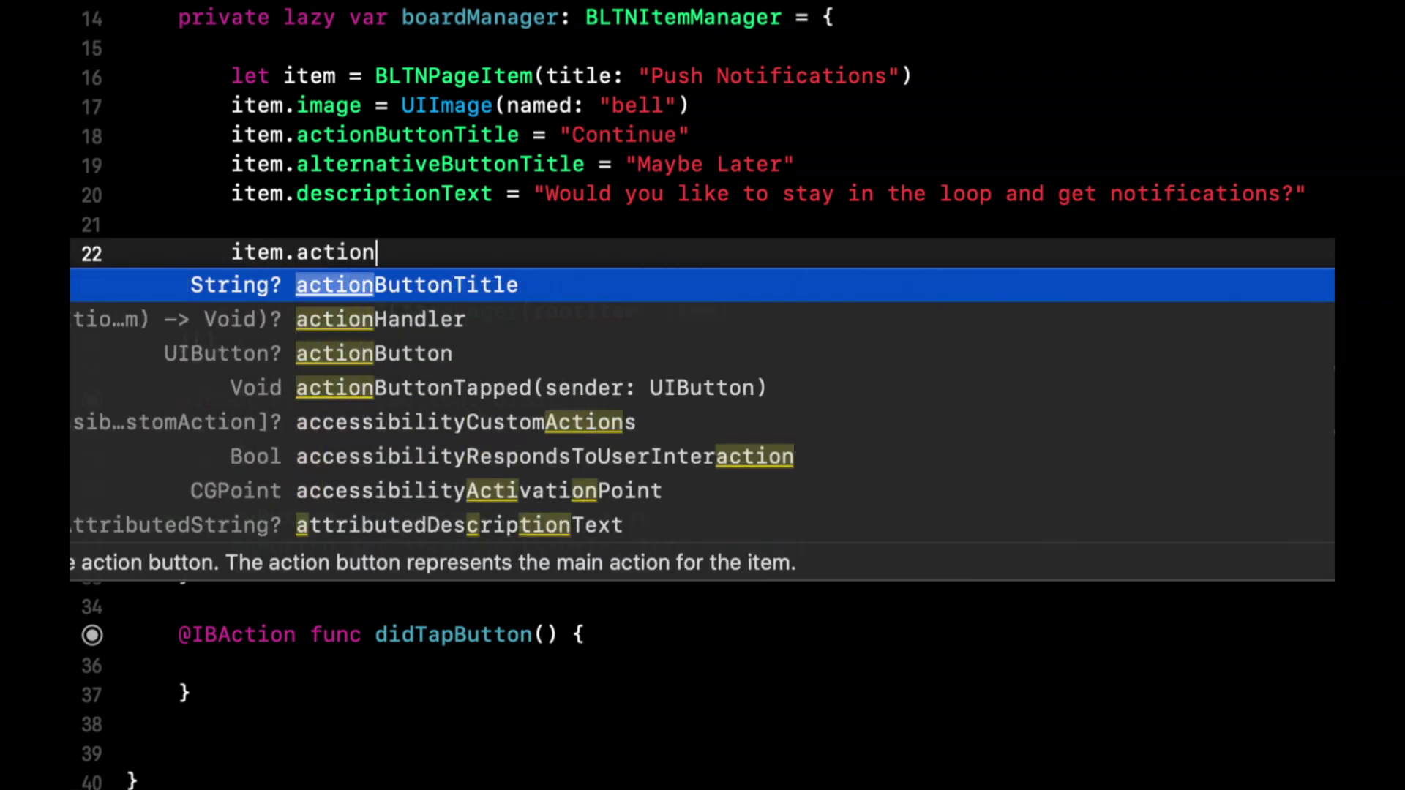
text(buttonh)
key(Return)
key(BackSpace)
key(BackSpace)
key(BackSpace)
text(n)
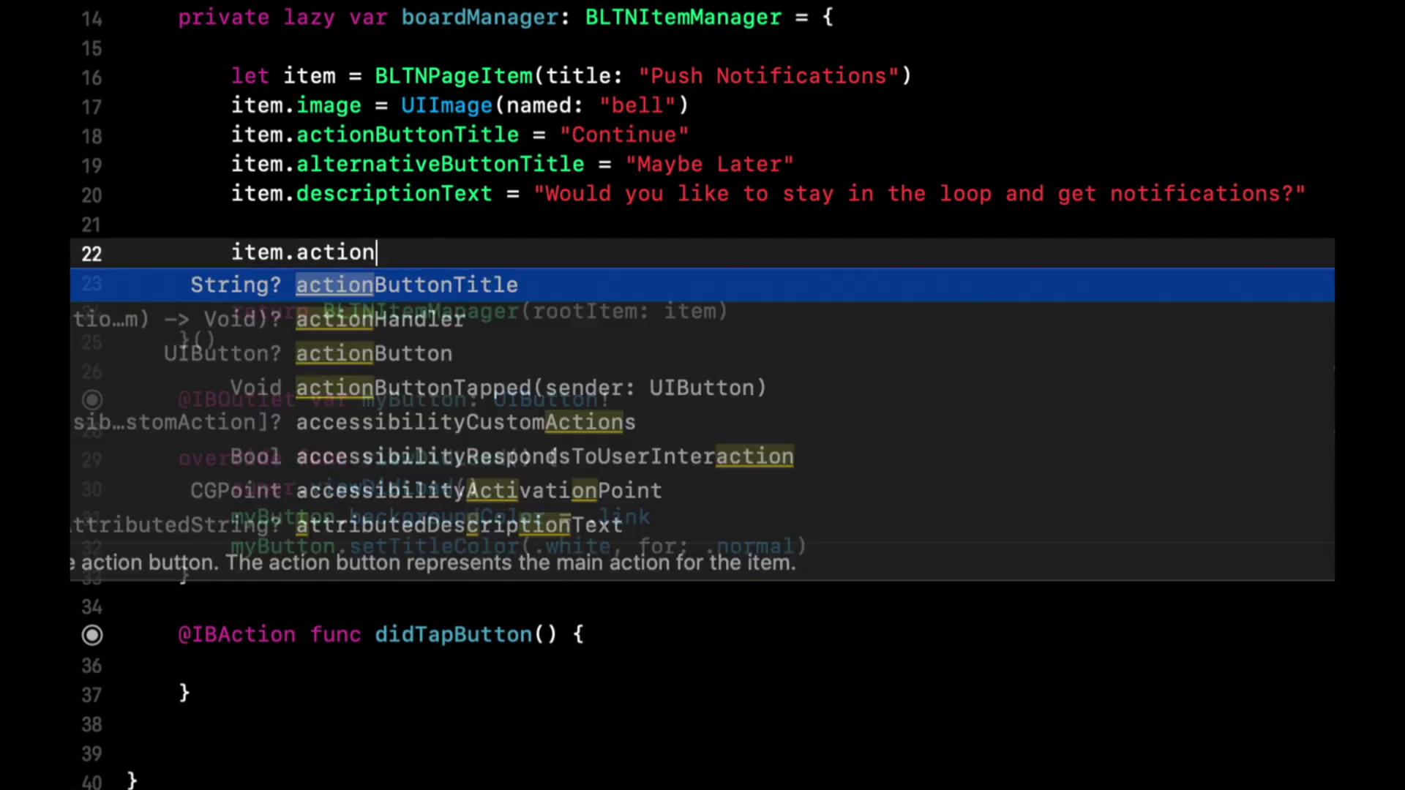
text(h)
key(Down)
key(Up)
key(Return)
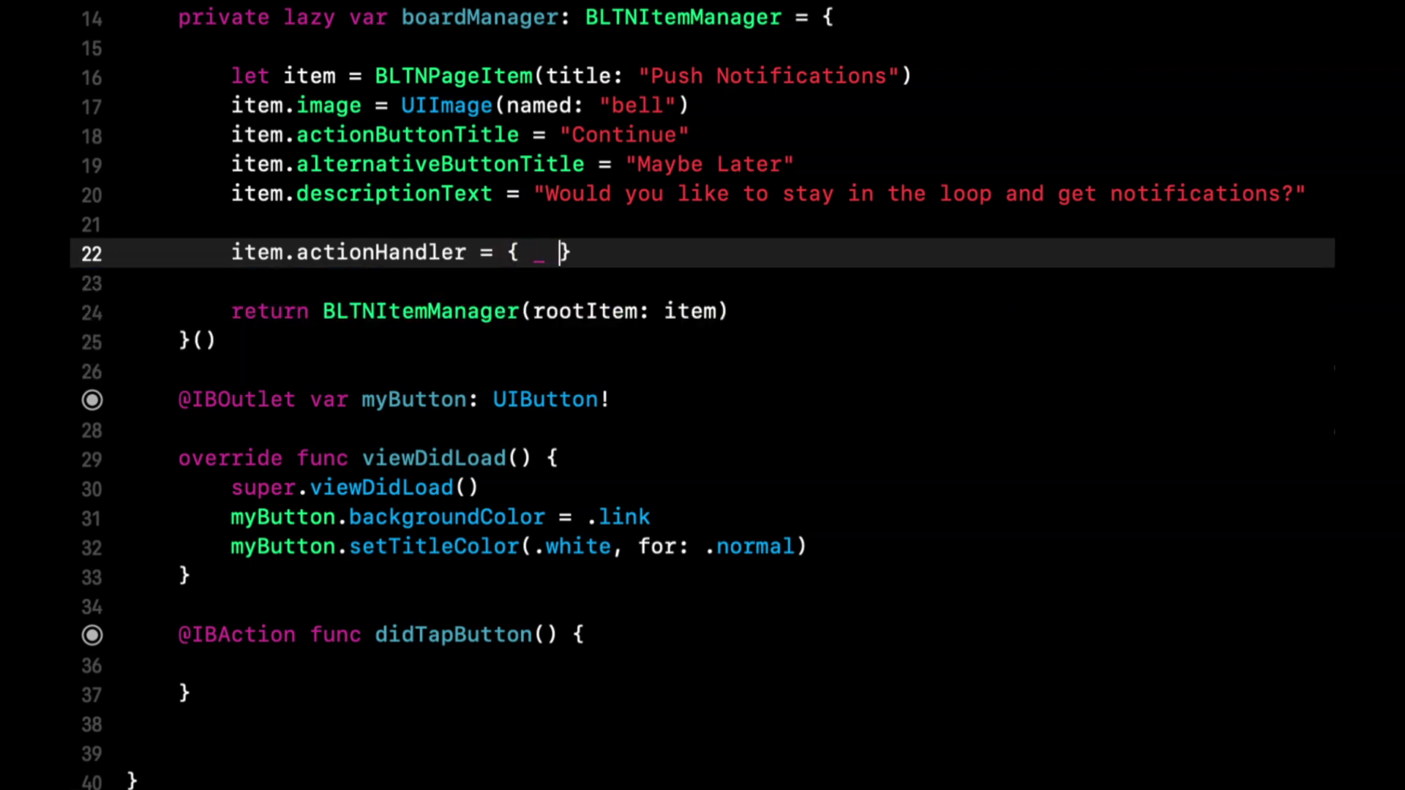
key(Return)
key(Down)
key(Return)
text(item.altetnative)
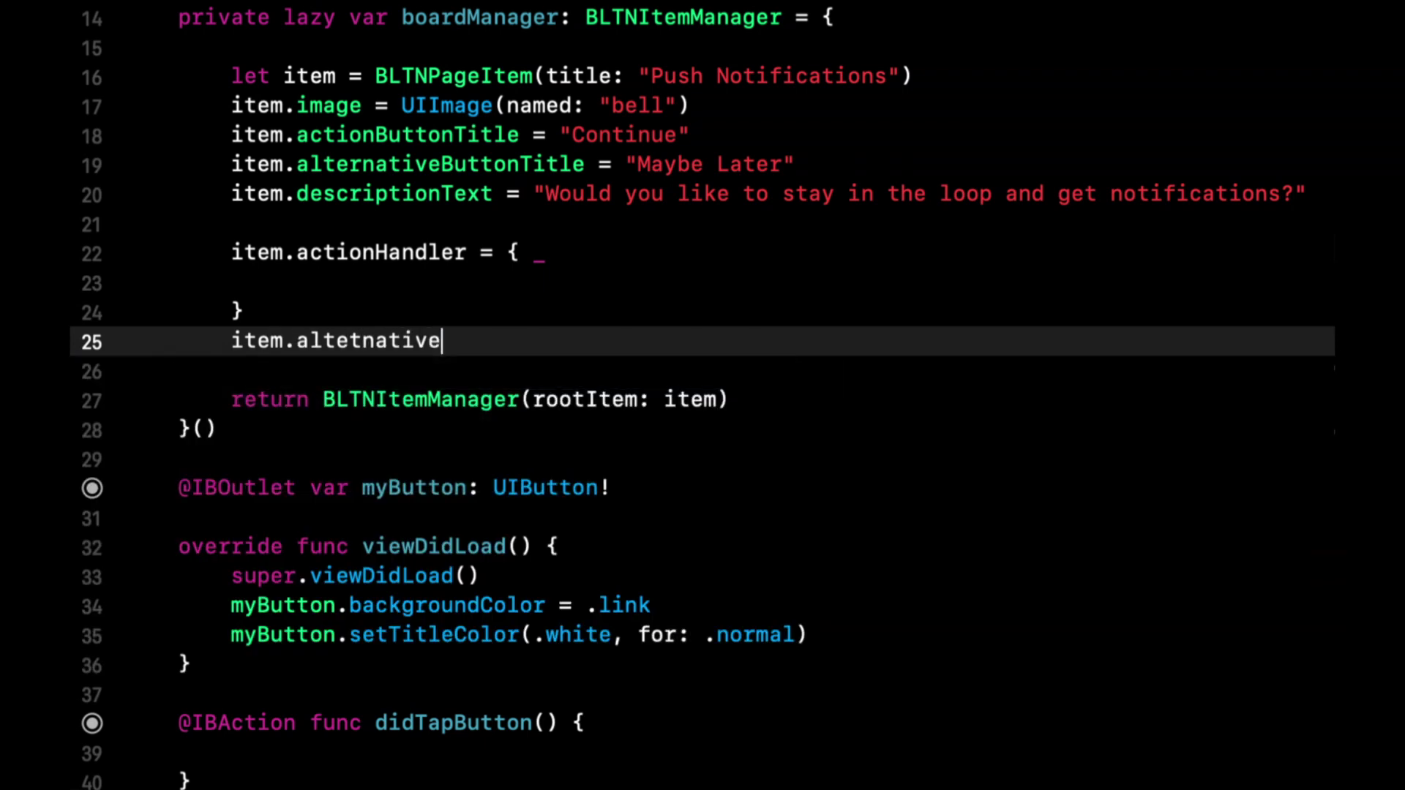
Add an empty item.alternativeHandler = { _ in } closure, separated by a blank line
key(BackSpace)
key(BackSpace)
key(BackSpace)
key(BackSpace)
key(BackSpace)
key(BackSpace)
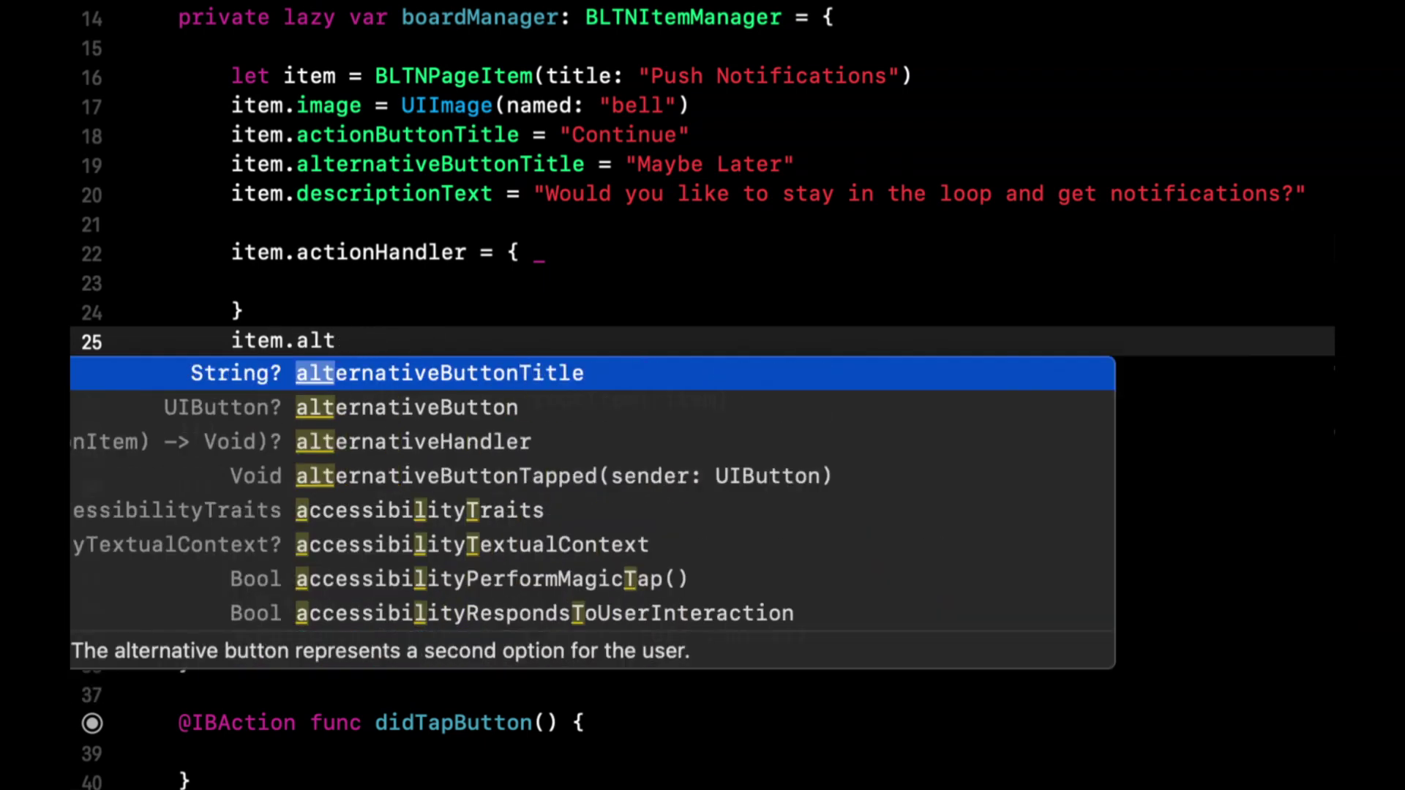
text(ernativehn)
key(Return)
text(= { _ in)
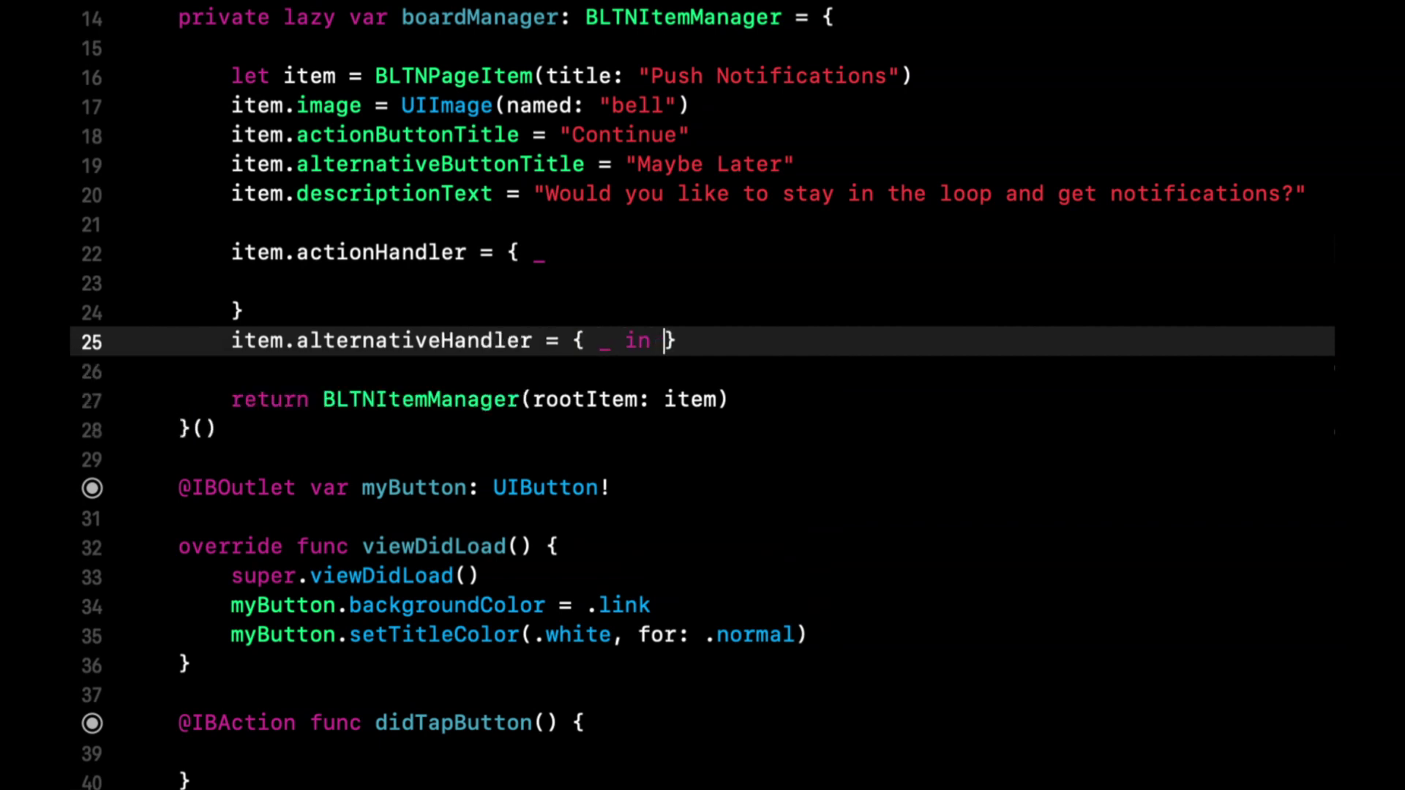
key(Return)
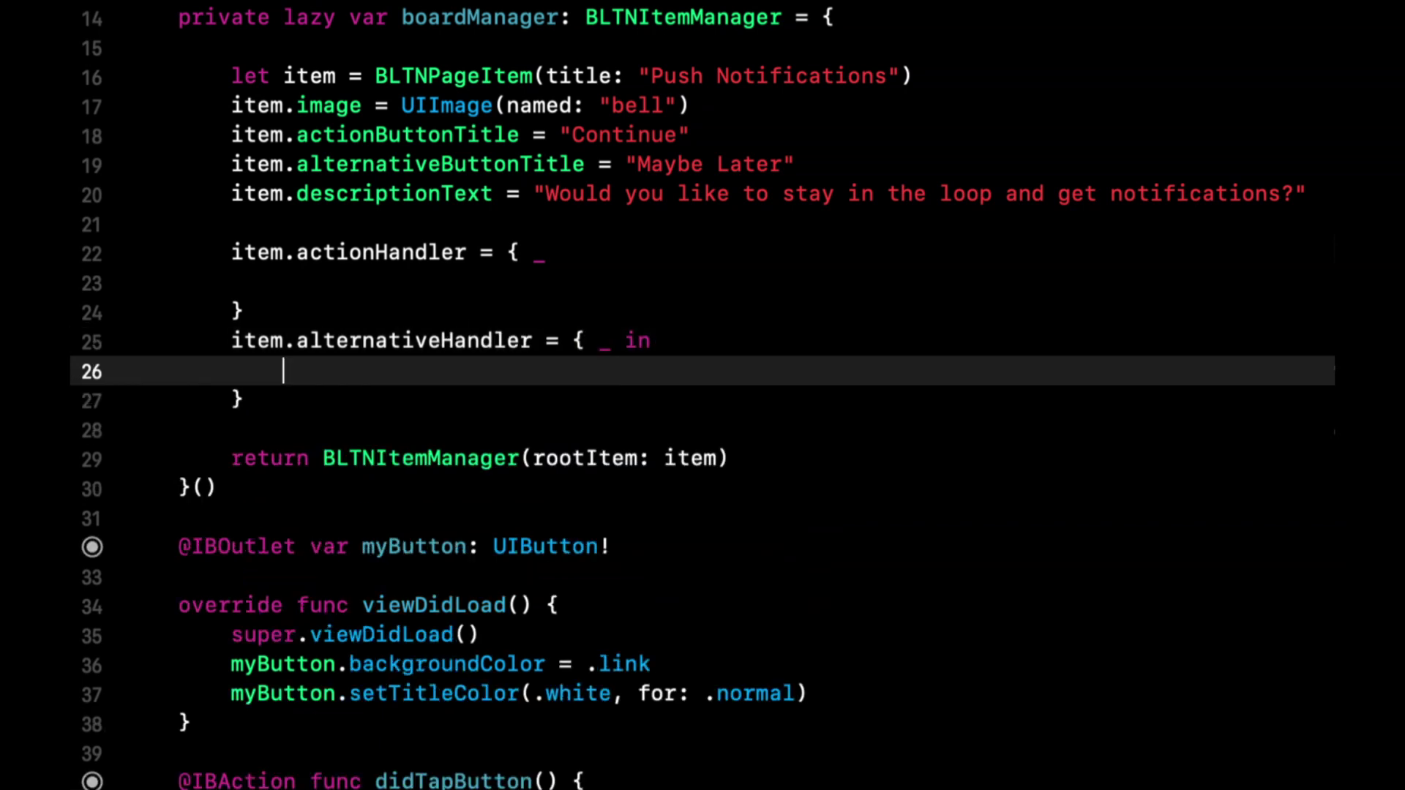
scroll(470, 349, down, 2)
click(473, 244)
key(Return)
Remove stray text before the actionHandler closure's opening brace
double_click(431, 185)
click(626, 235)
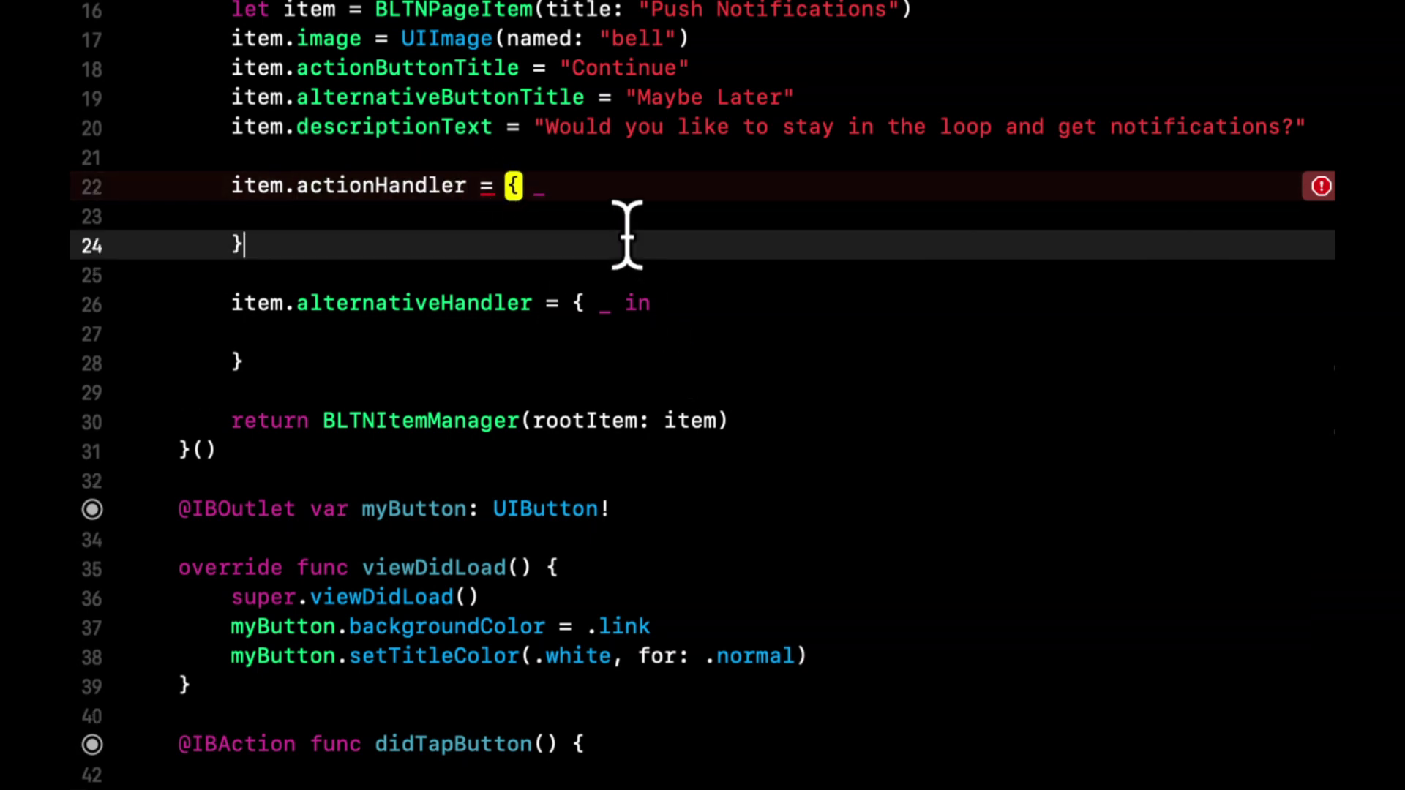
click(511, 187)
key(BackSpace)
key(BackSpace)
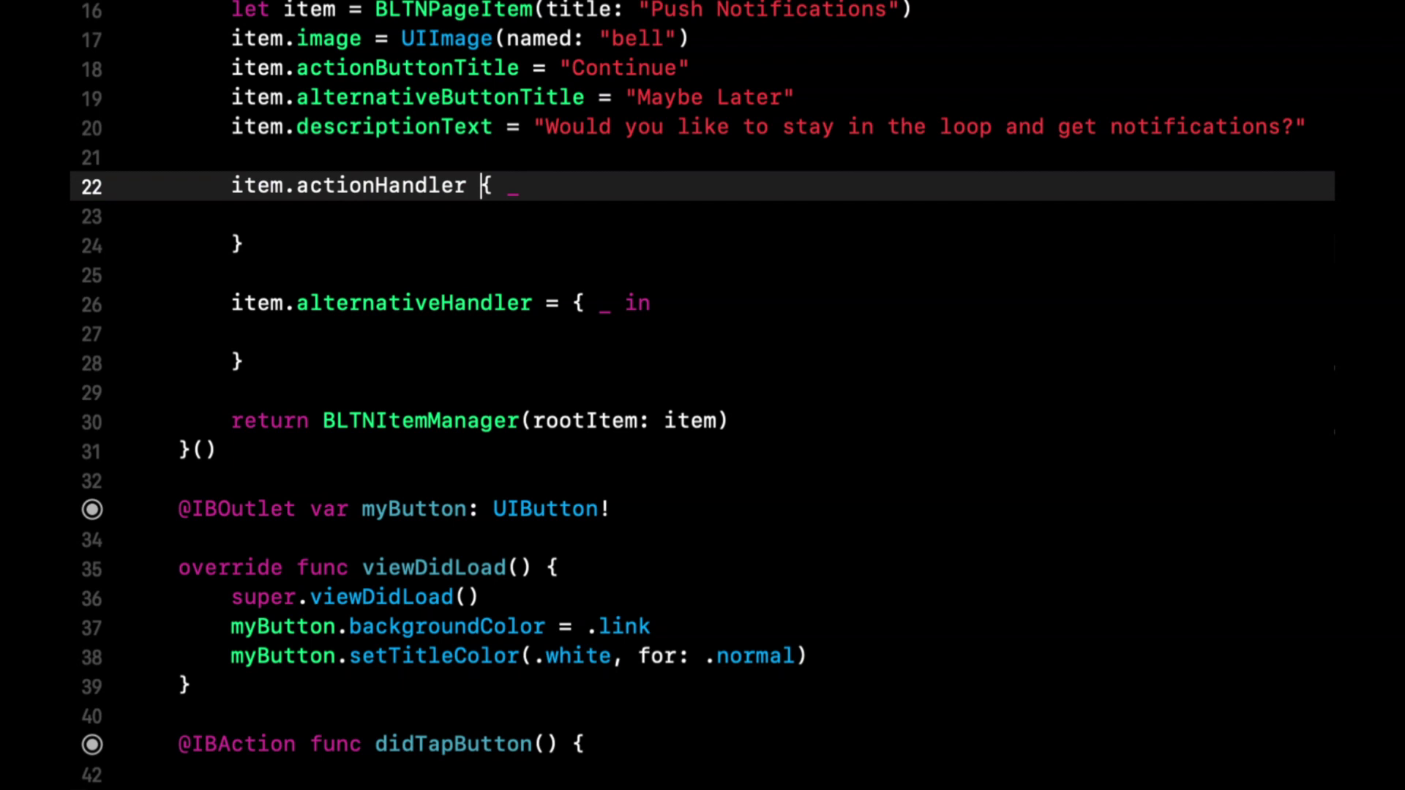
click(589, 187)
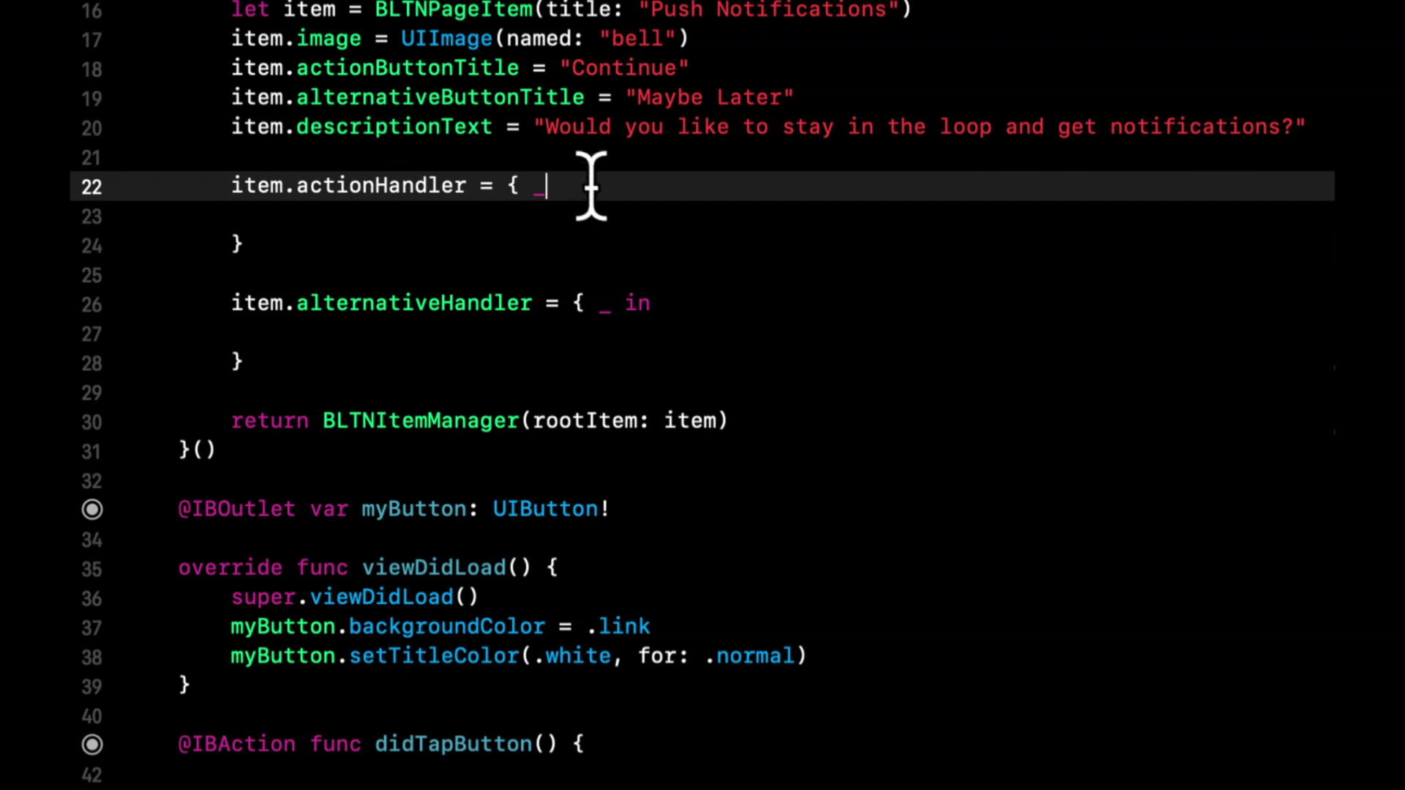
text(in)
click(651, 219)
scroll(650, 218, down, 3)
scroll(651, 219, down, 4)
click(514, 409)
Add an empty didTapBoardContinue() function after didTapButton
click(512, 424)
key(Return)
key(Return)
scroll(703, 396, up, 1)
scroll(703, 395, up, 3)
scroll(704, 395, down, 1)
scroll(702, 395, down, 3)
scroll(703, 304, down, 2)
text(unc didTapBoardContinue() {)
key(Return)
key(Down)
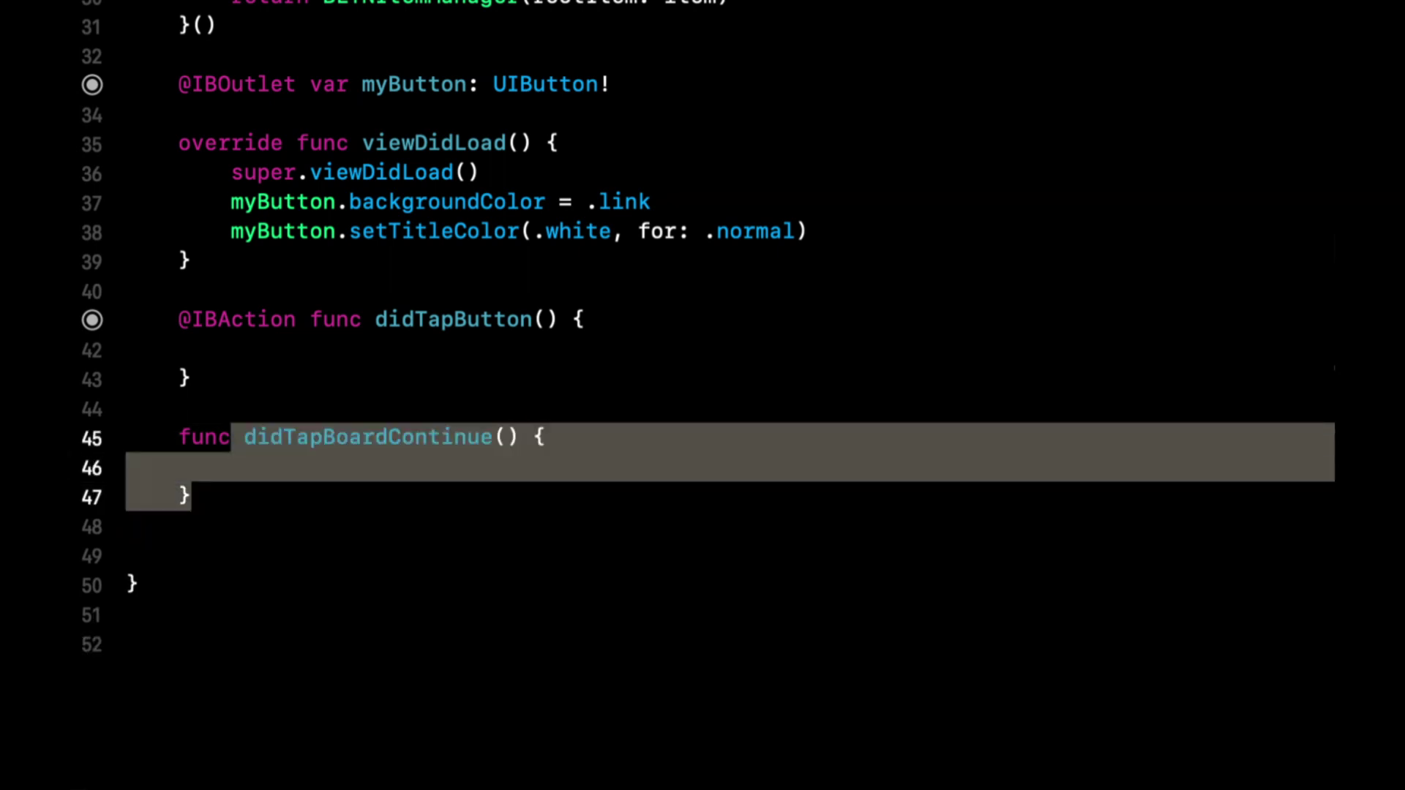
Duplicate the function and rename the copy didTapBoardSkip()
key(Return)
key(Return)
text(func didTapBoardContinue() {      })
scroll(483, 527, down, 1)
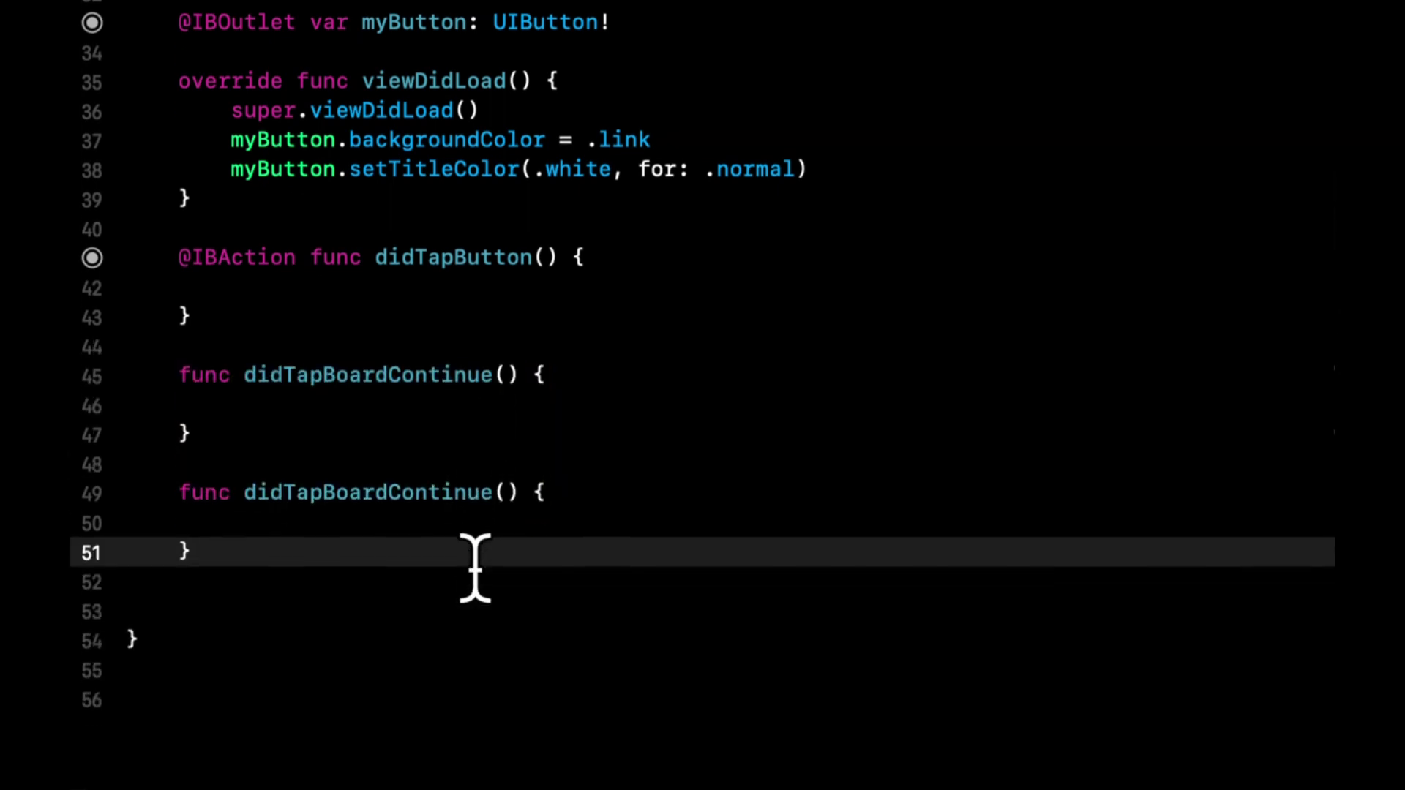
double_click(280, 497)
key(Right)
key(ctrl+shift+Left)
key(Right)
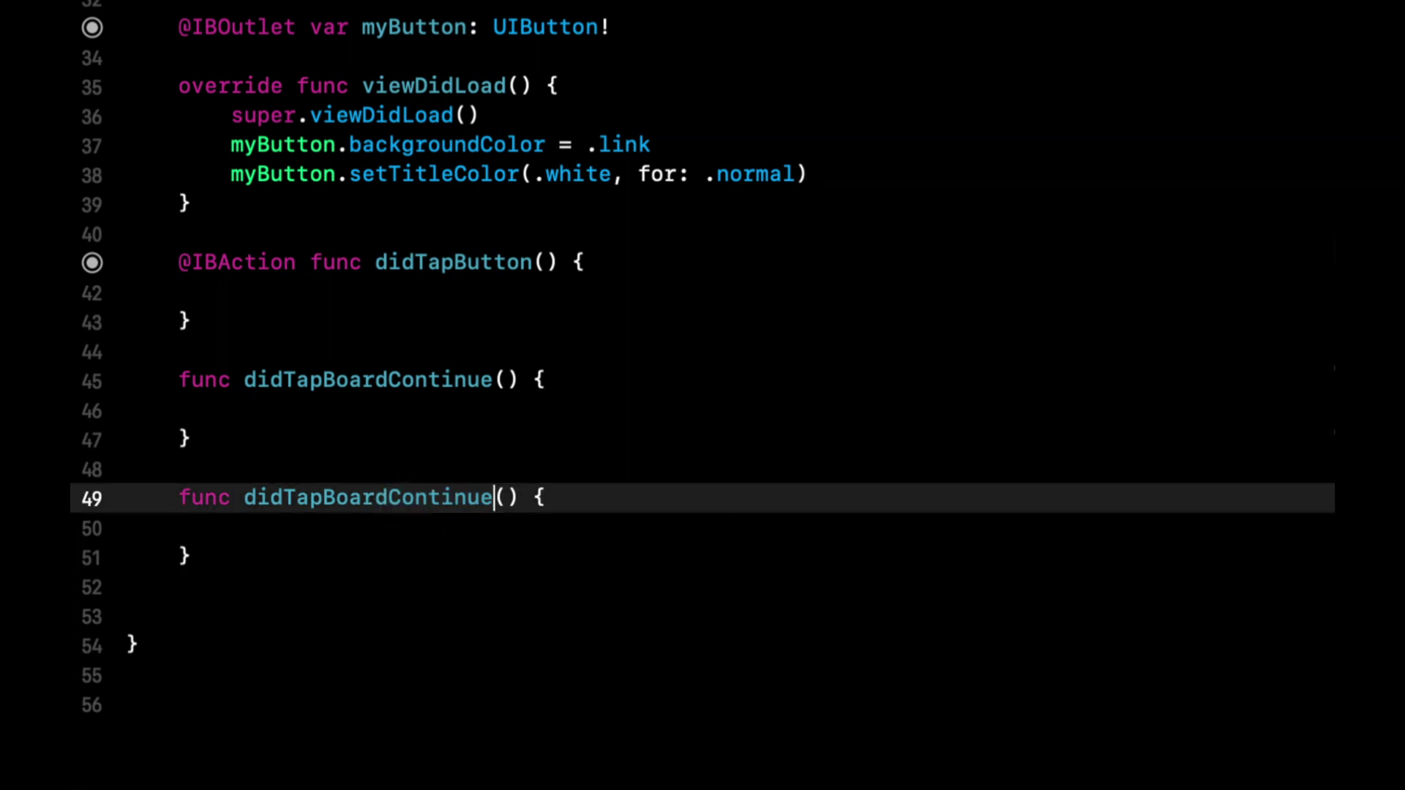
key(BackSpace)
key(BackSpace)
key(BackSpace)
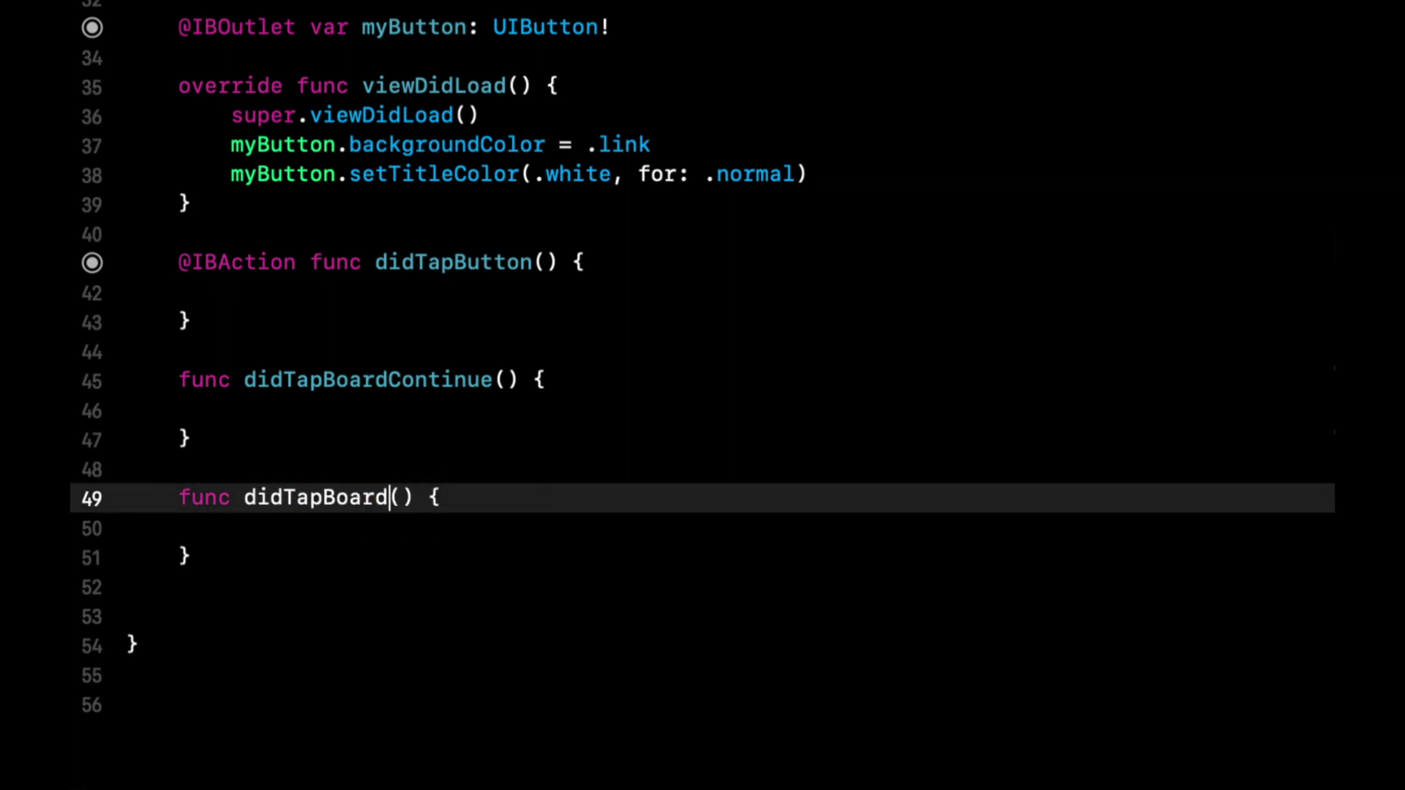
click(493, 552)
Call self.didTapBoardContinue() inside the actionHandler closure
double_click(395, 379)
scroll(412, 432, up, 3)
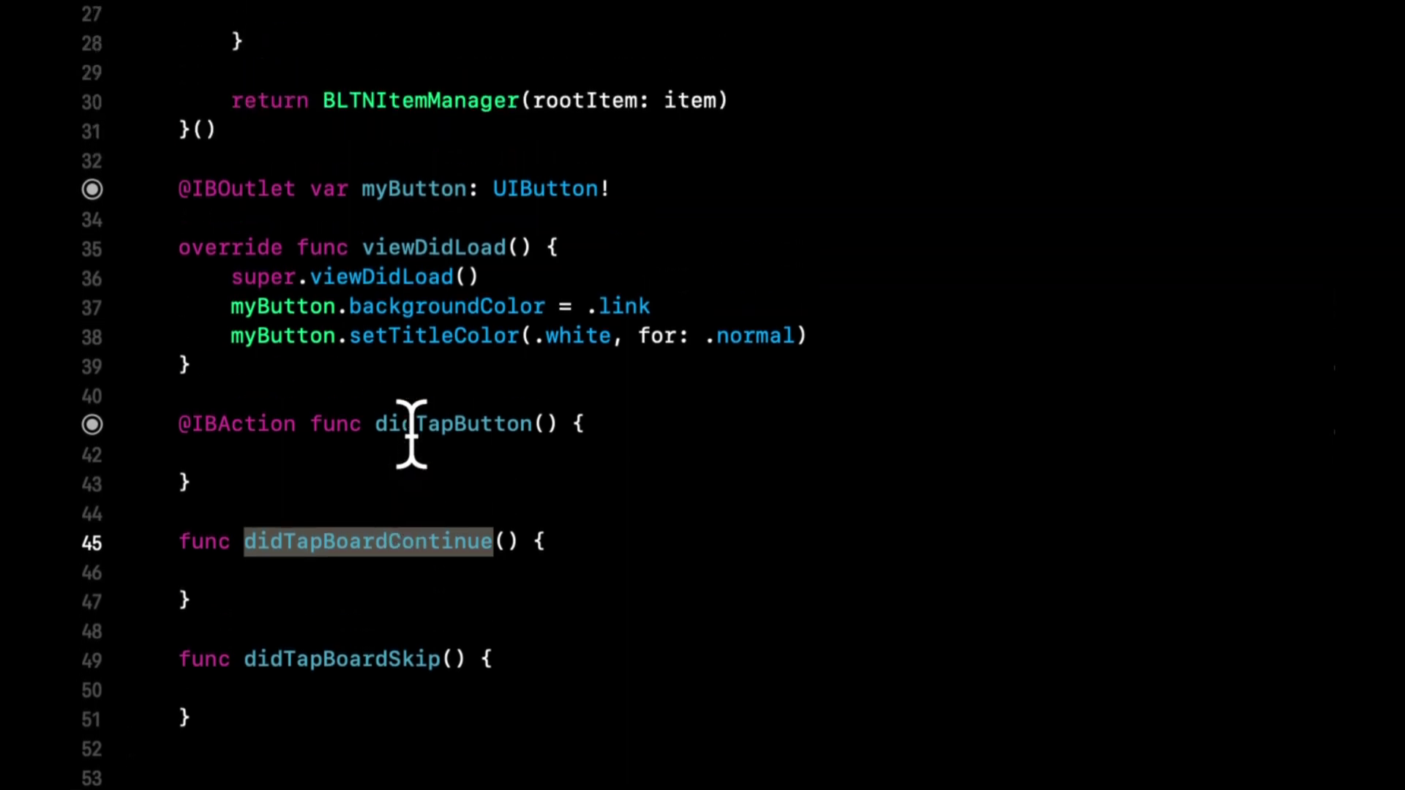
scroll(411, 434, up, 4)
scroll(411, 326, up, 2)
click(415, 295)
text(self.didTapBoardContinue())
click(649, 349)
scroll(746, 392, up, 1)
scroll(746, 393, down, 2)
scroll(746, 393, down, 5)
scroll(746, 394, up, 3)
scroll(746, 393, up, 1)
drag(280, 82, 275, 449)
Make didTapBoardContinue static and call it as ViewController.didTapBoardContinue()
click(276, 448)
scroll(275, 448, down, 4)
scroll(218, 423, down, 1)
click(181, 409)
double_click(198, 409)
click(180, 409)
text(st)
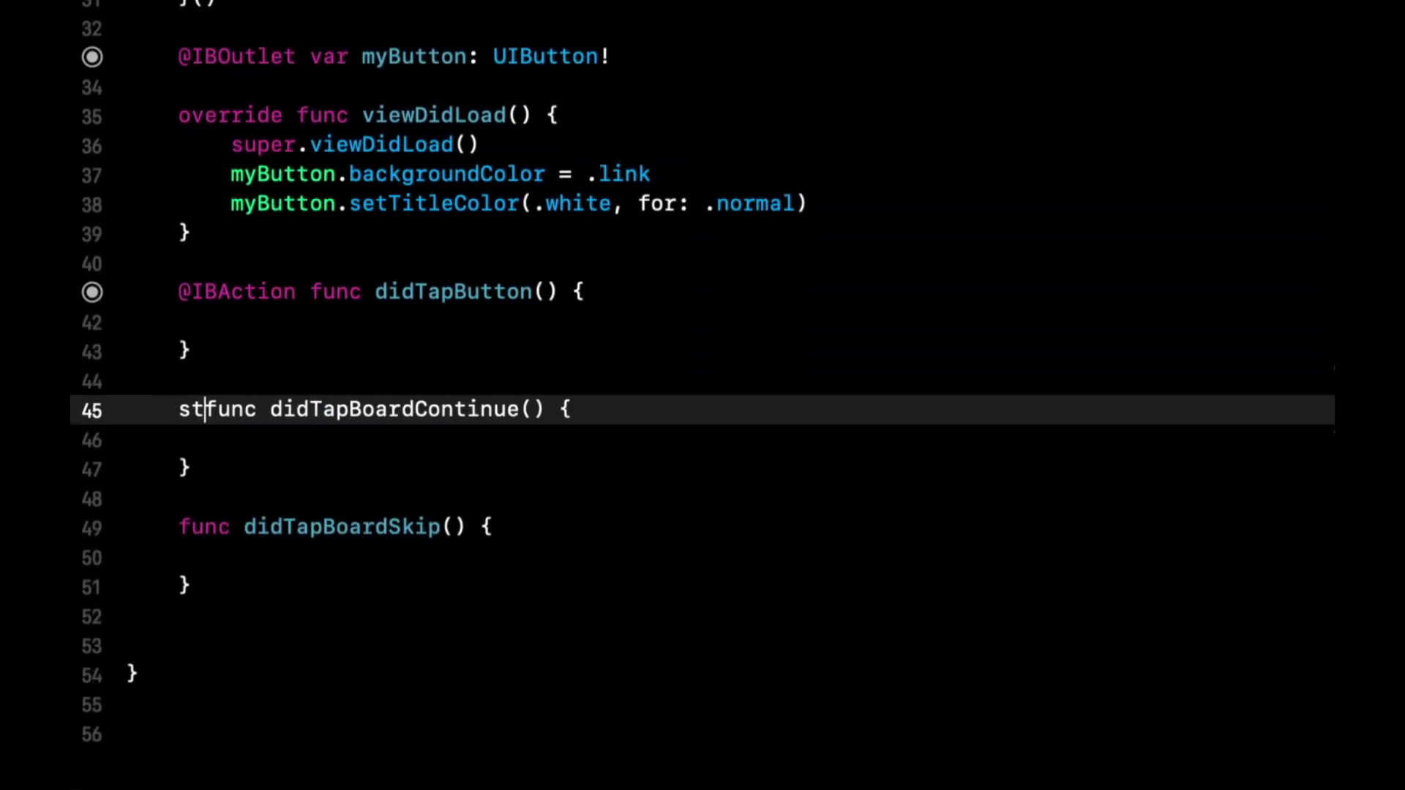
text(atic)
scroll(276, 432, up, 3)
scroll(276, 432, up, 3)
scroll(277, 439, up, 3)
double_click(303, 213)
scroll(305, 202, down, 5)
double_click(299, 264)
text(ViewController.didTapBoardContinue()
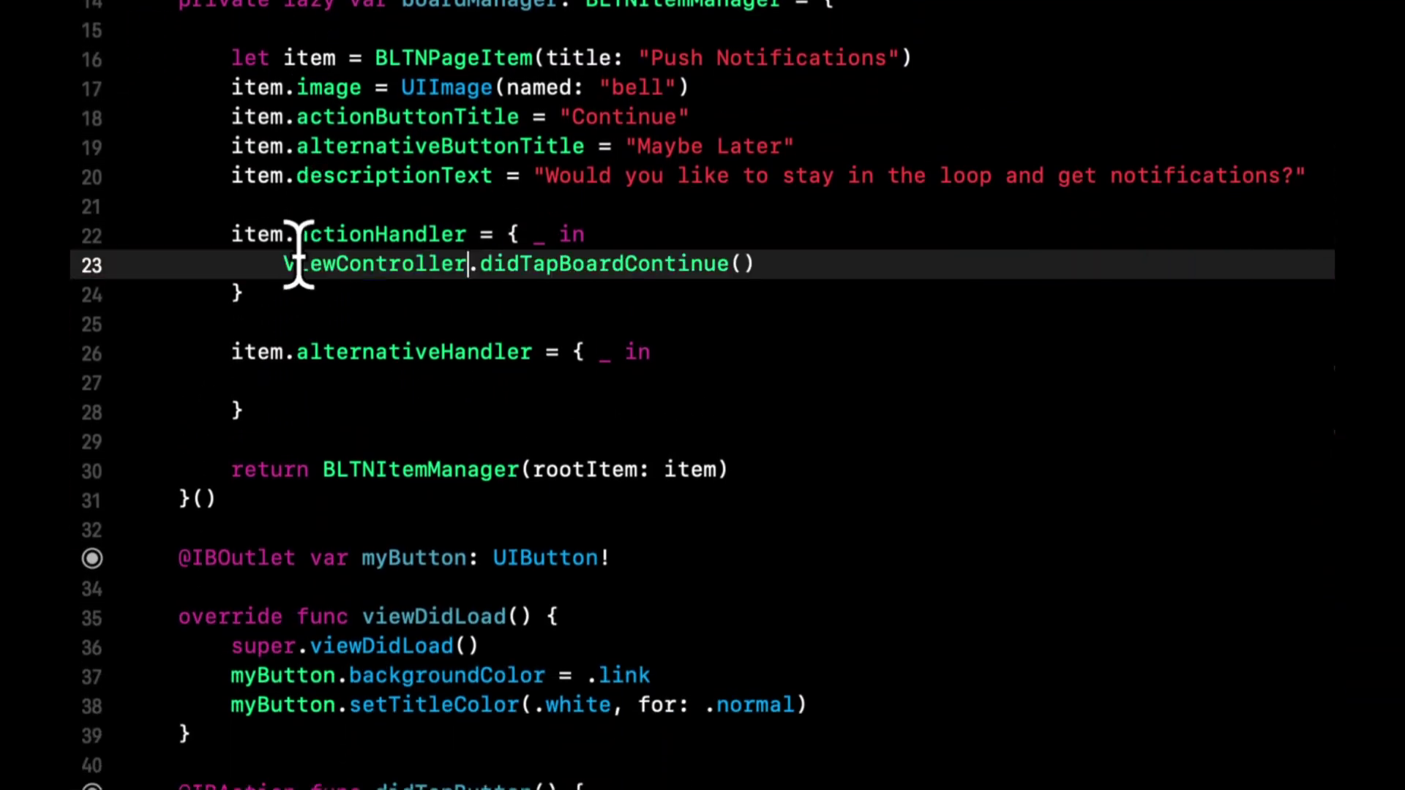
drag(825, 263, 834, 236)
key(super+c)
click(713, 403)
Have the alternativeHandler call ViewController.didTapBoardSkip()
drag(734, 376, 783, 330)
click(780, 354)
click(768, 379)
mouse_move(769, 378)
mouse_down()
mouse_move(785, 355)
mouse_move(769, 470)
mouse_up()
key(super+v)
key(ctrl+i)
click(769, 470)
scroll(768, 470, down, 2)
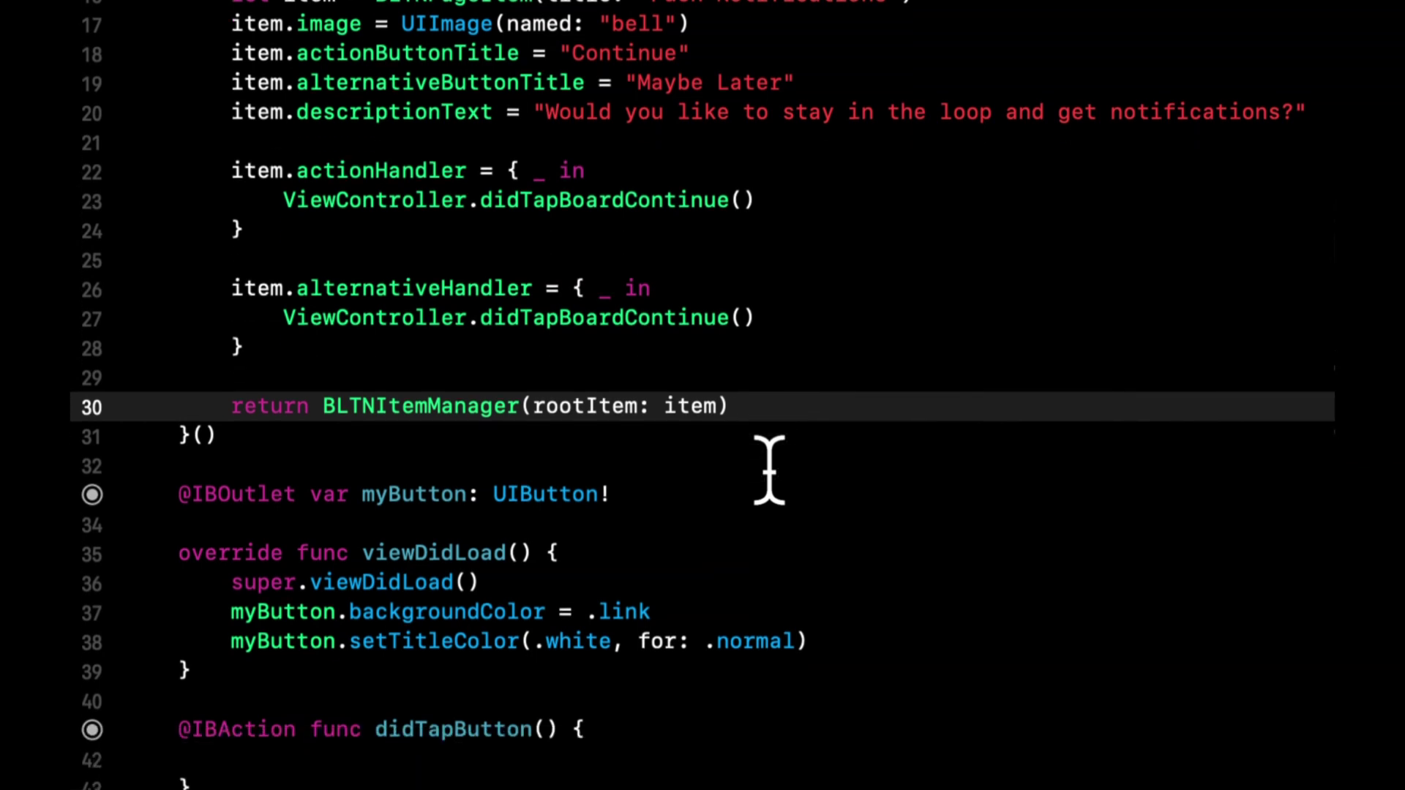
key(Up)
key(Up)
key(Up)
key(BackSpace)
key(BackSpace)
key(BackSpace)
key(BackSpace)
text(Sk)
key(Return)
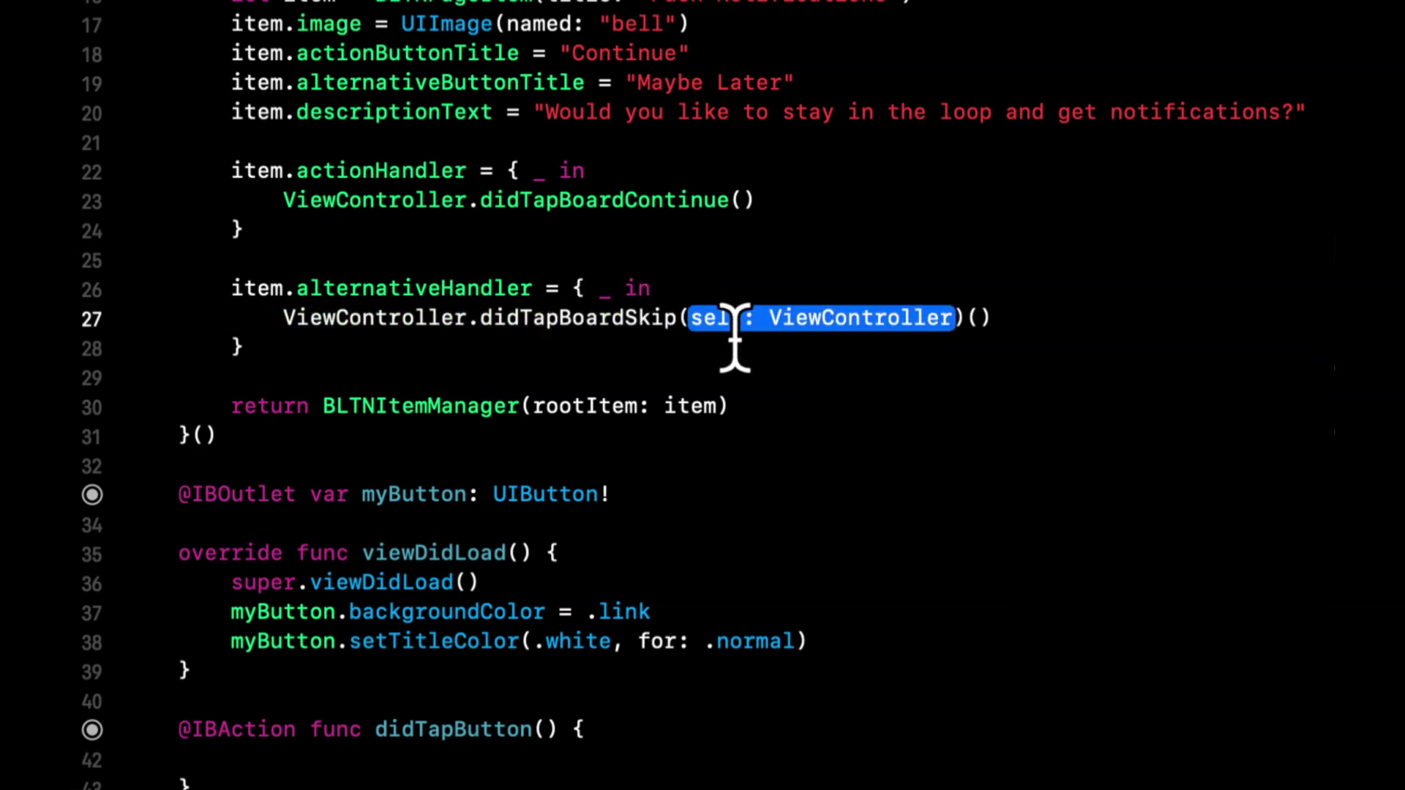
key(BackSpace)
key(BackSpace)
scroll(591, 290, down, 5)
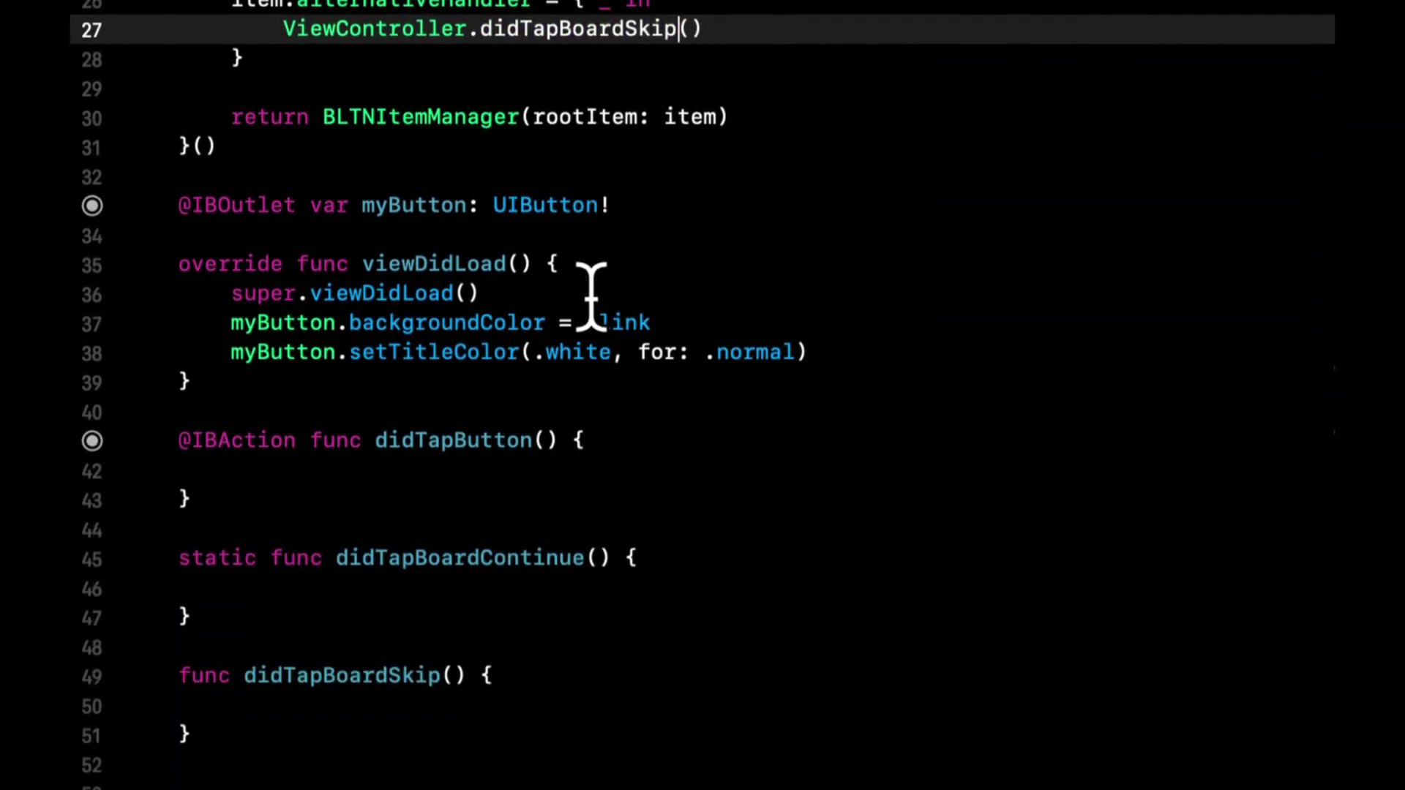
scroll(589, 291, down, 4)
Declare didTapBoardSkip as static
click(209, 434)
key(super+Left)
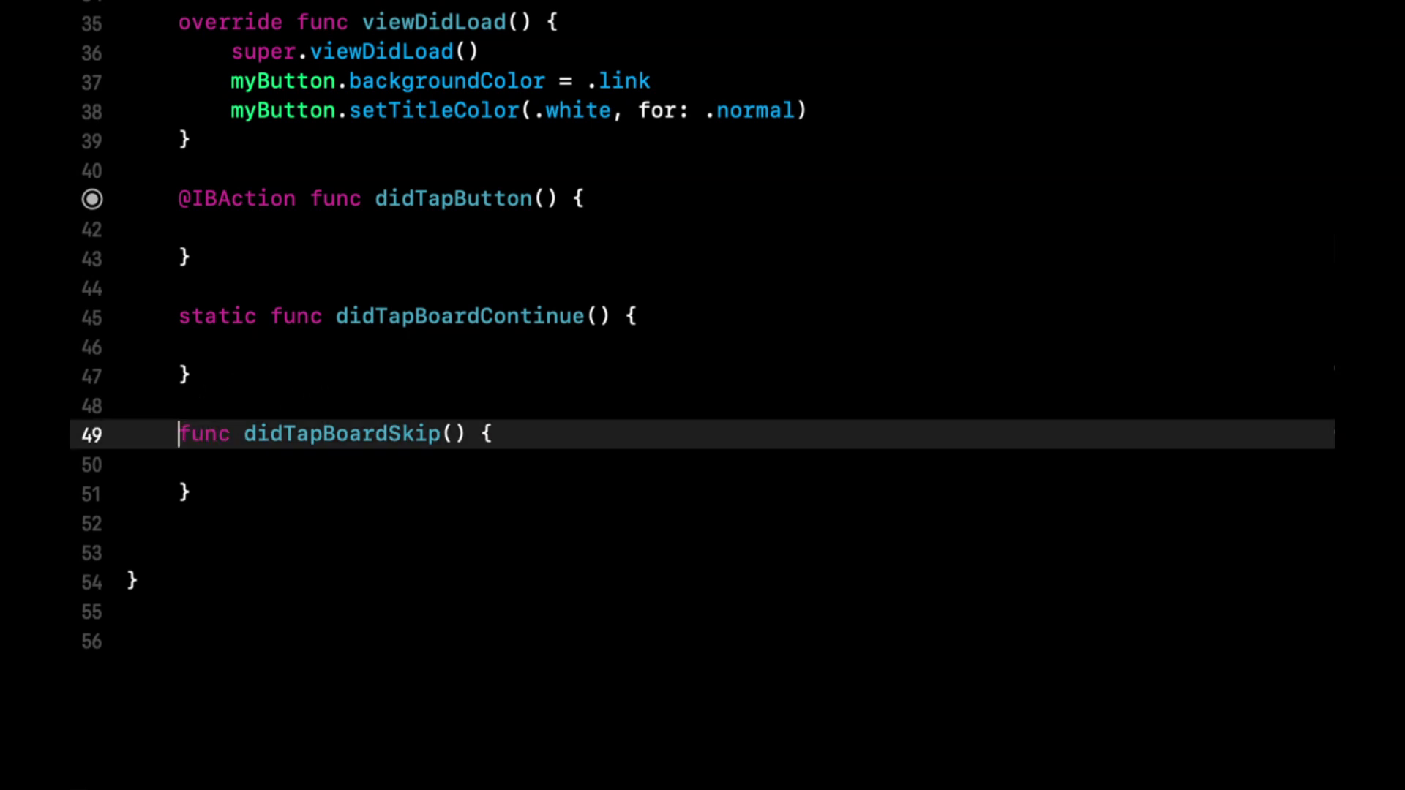
text(static)
click(403, 480)
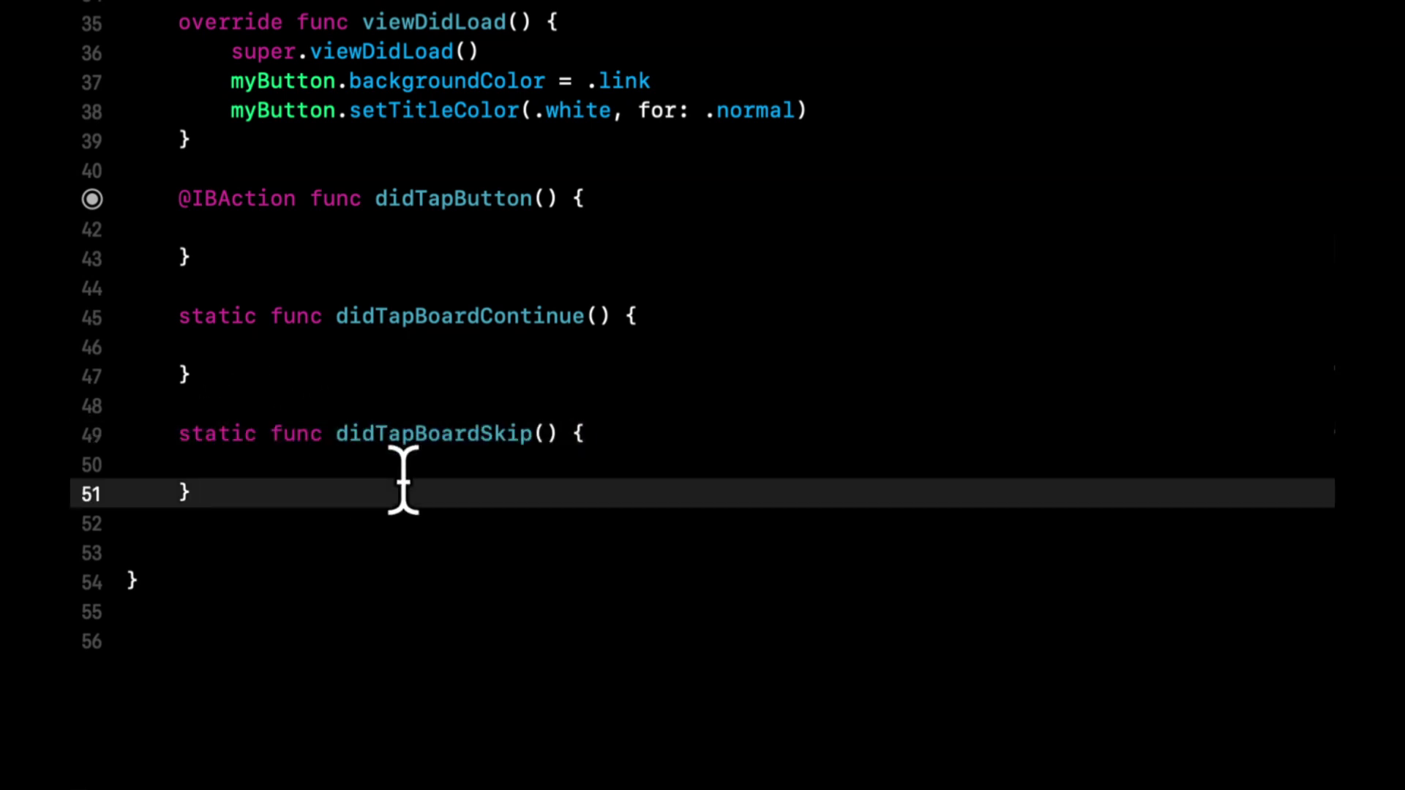
scroll(403, 480, up, 1)
scroll(403, 480, up, 5)
scroll(403, 480, up, 4)
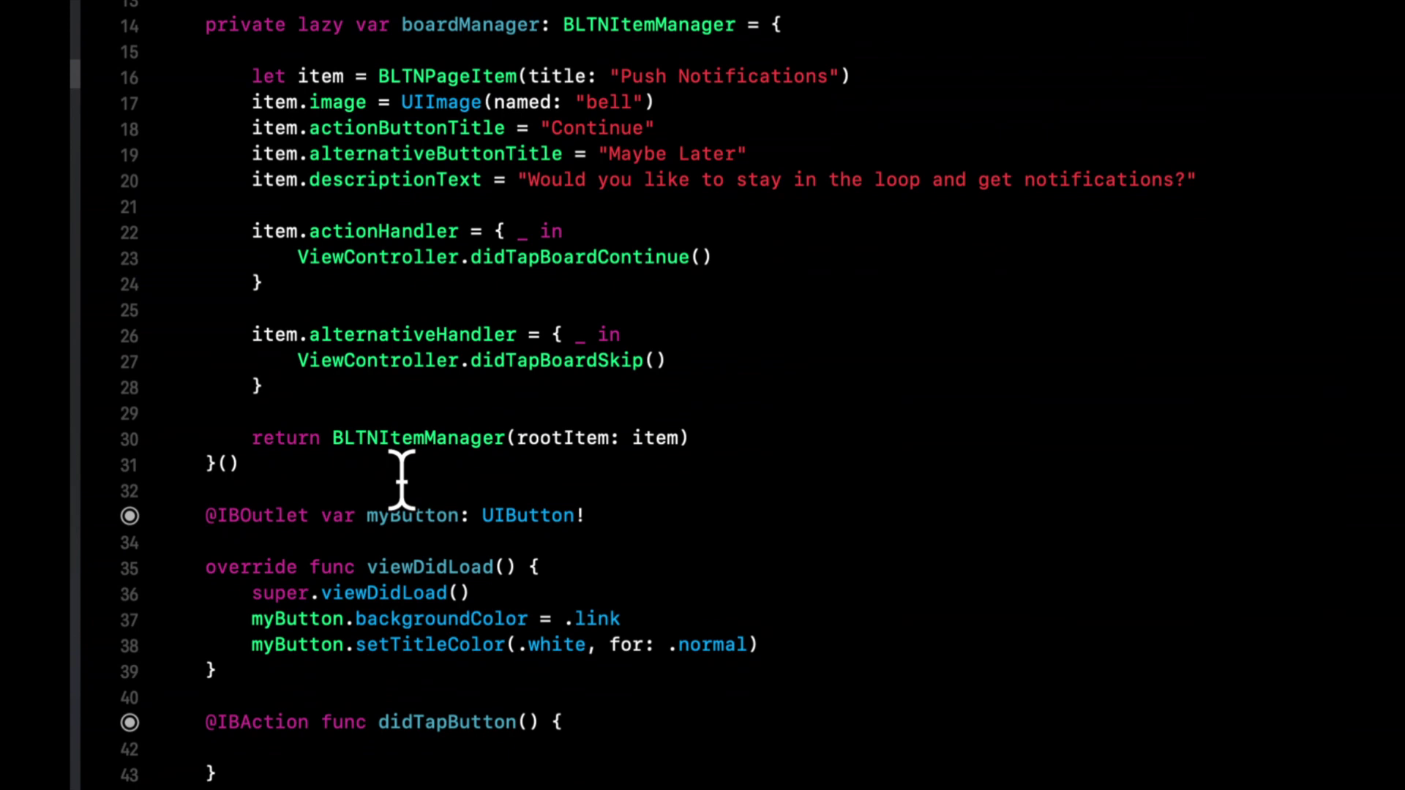
Add print("Did tap continue") inside didTapBoardContinue
drag(379, 230, 379, 437)
click(457, 211)
scroll(456, 210, down, 1)
scroll(455, 209, down, 5)
scroll(456, 216, down, 3)
scroll(456, 220, down, 1)
click(418, 330)
text(print())
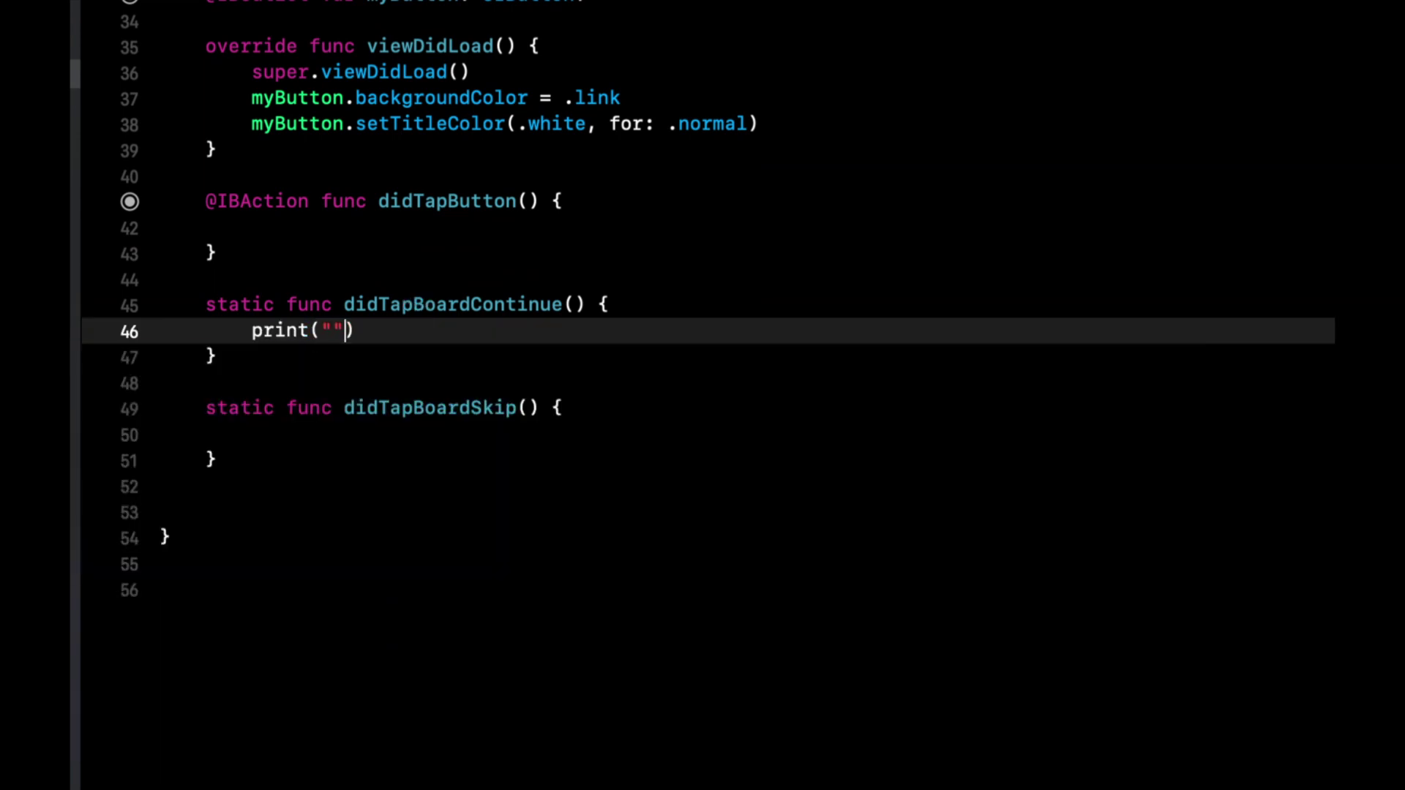
text(ue)
key(Down)
Copy the print into didTapBoardSkip as "Did tap skip" and run the app with Cmd+R
key(shift+Up)
key(super+c)
key(Down)
key(Down)
key(Down)
key(super+v)
key(ctrl+i)
double_click(464, 434)
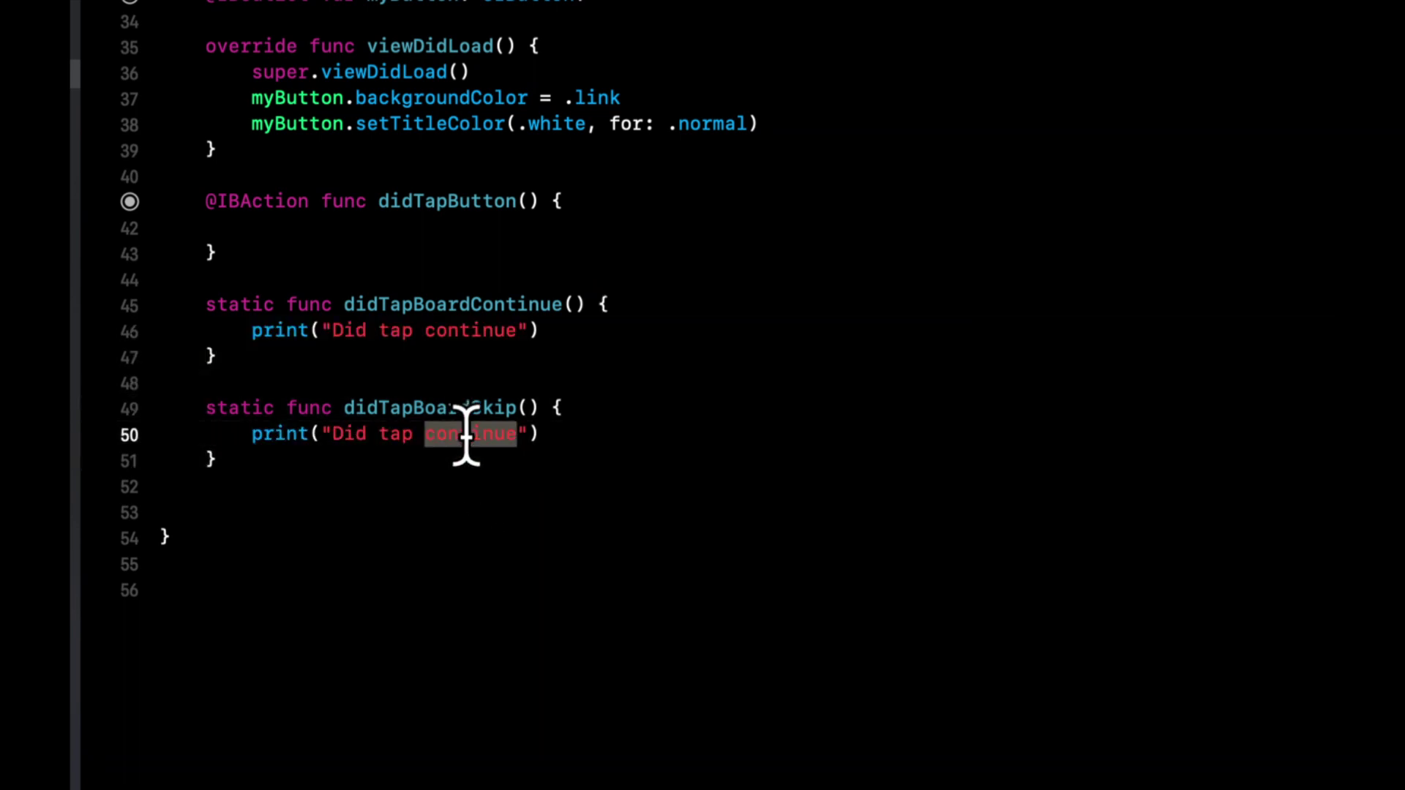
text(skip)
key(super+r)
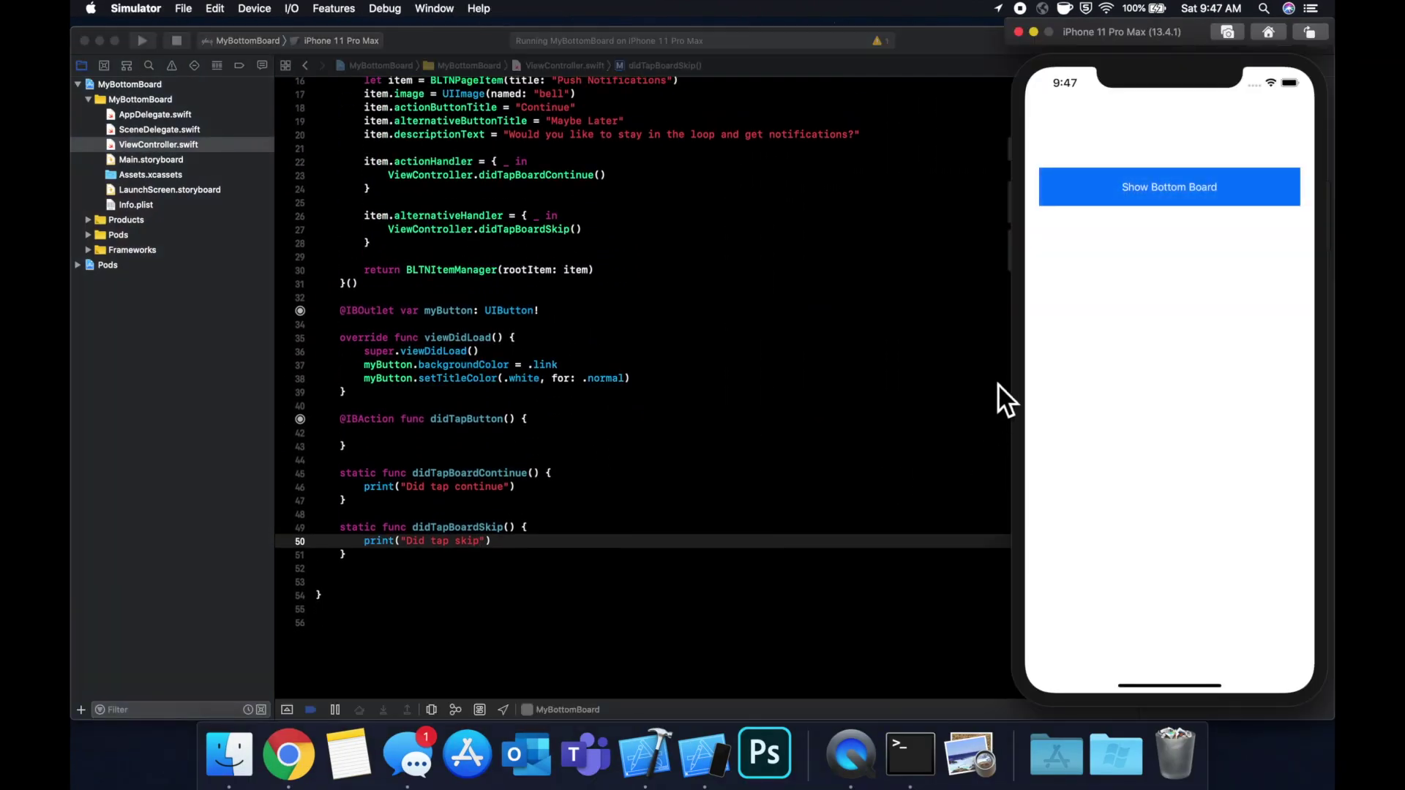
Tap Show Bottom Board twice in the Simulator, then return to Xcode
click(1161, 194)
click(1163, 194)
click(718, 404)
scroll(688, 421, up, 3)
scroll(687, 420, down, 3)
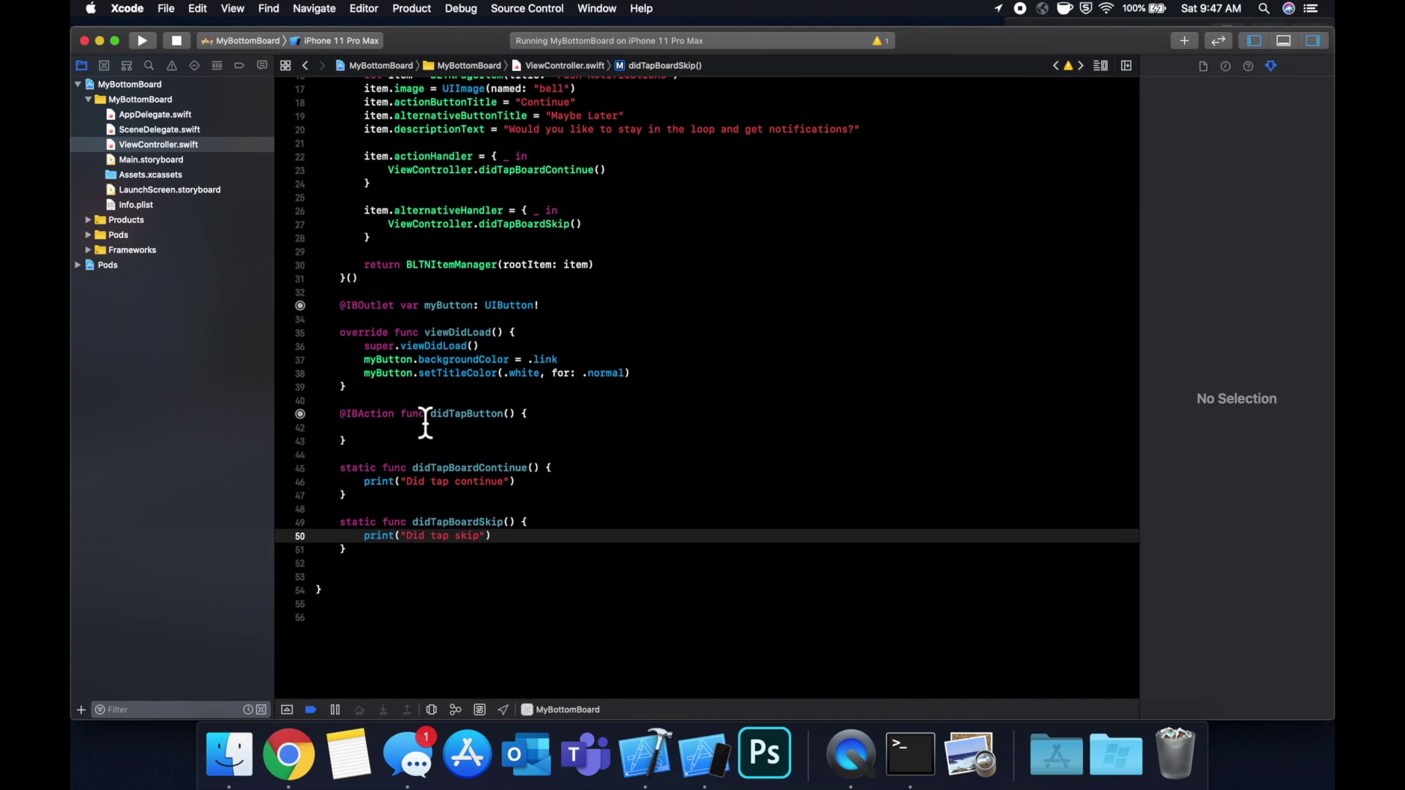
drag(424, 417, 429, 470)
click(431, 472)
scroll(405, 473, up, 5)
Make didTapButton call boardManager.showBulletin(above: self)
click(439, 200)
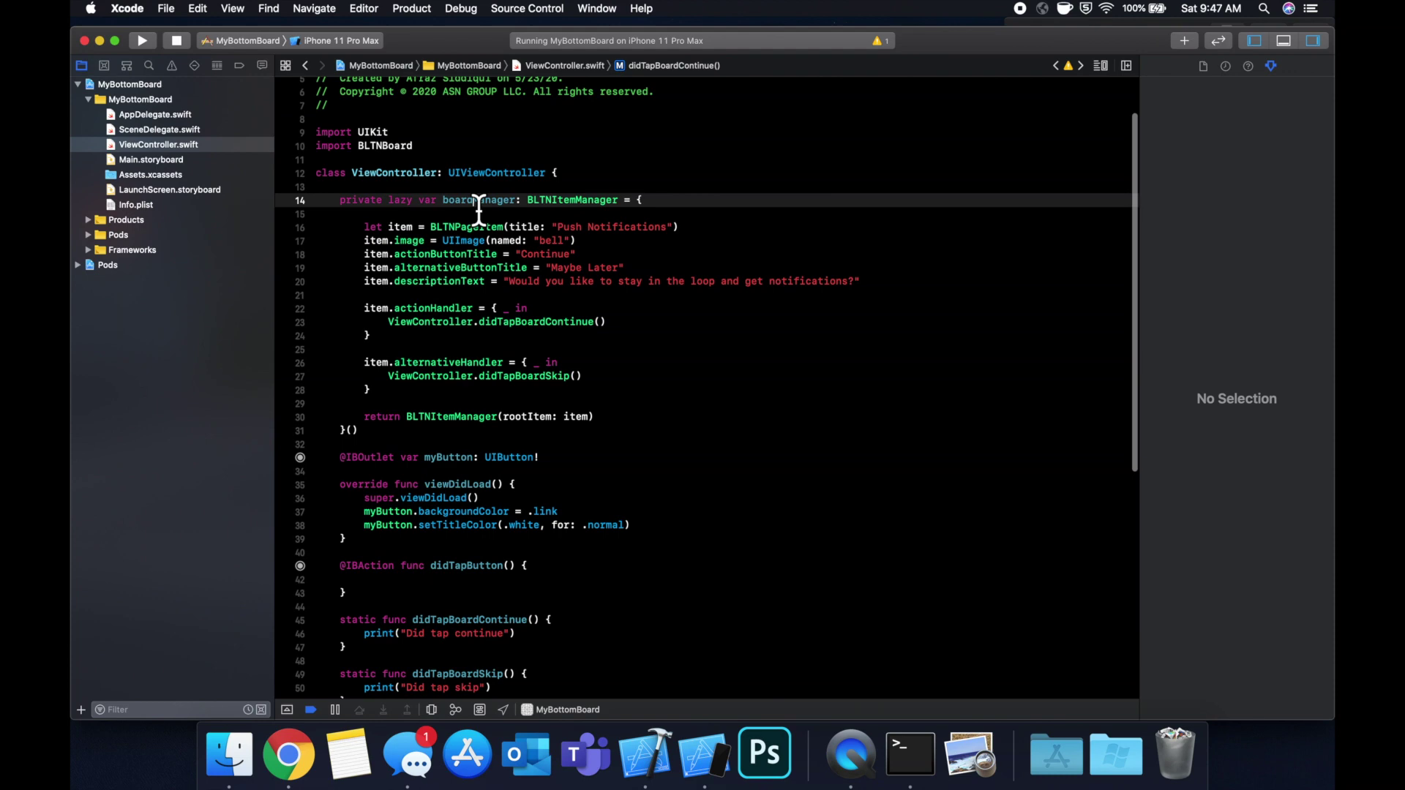
scroll(472, 209, down, 4)
scroll(479, 209, down, 3)
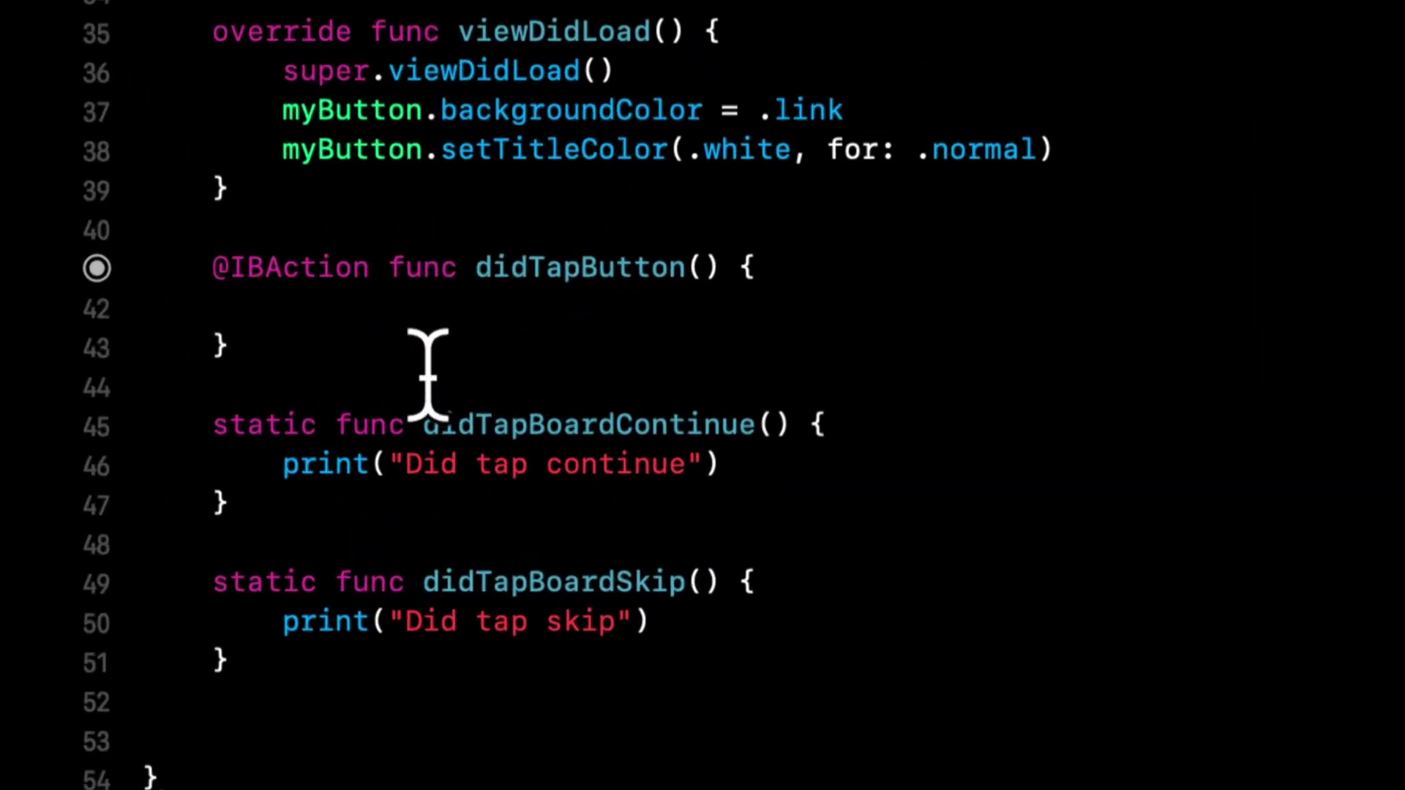
click(476, 307)
text(boardManager.showabove)
key(Down)
key(Up)
key(Down)
key(Return)
text(self)
key(Right)
Browse the other showBulletin variants, then undo to keep showBulletin(above: self)
shift+click(513, 306)
text(sho)
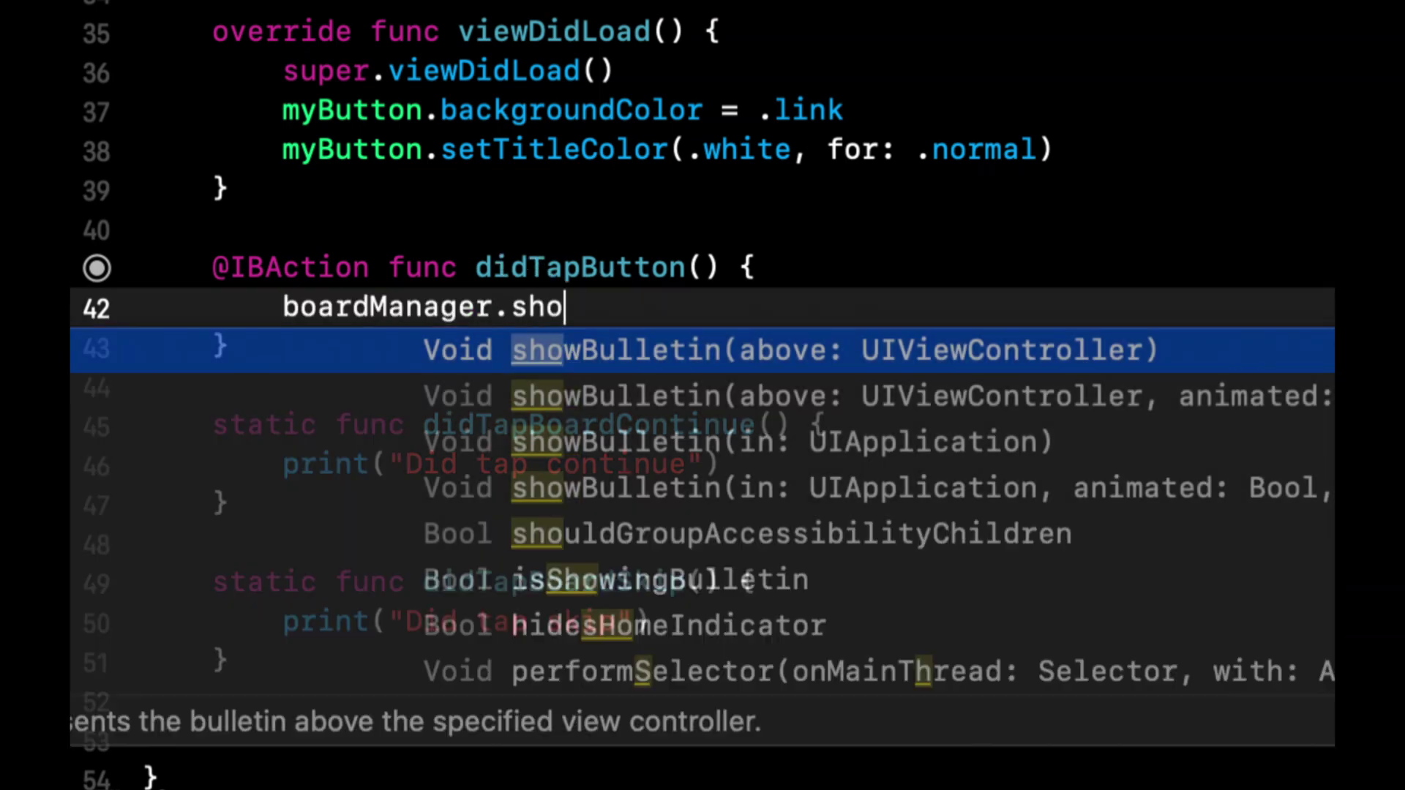
text(w)
key(Down)
key(Down)
key(Down)
key(Down)
key(Down)
click(691, 224)
key(super+z)
click(691, 428)
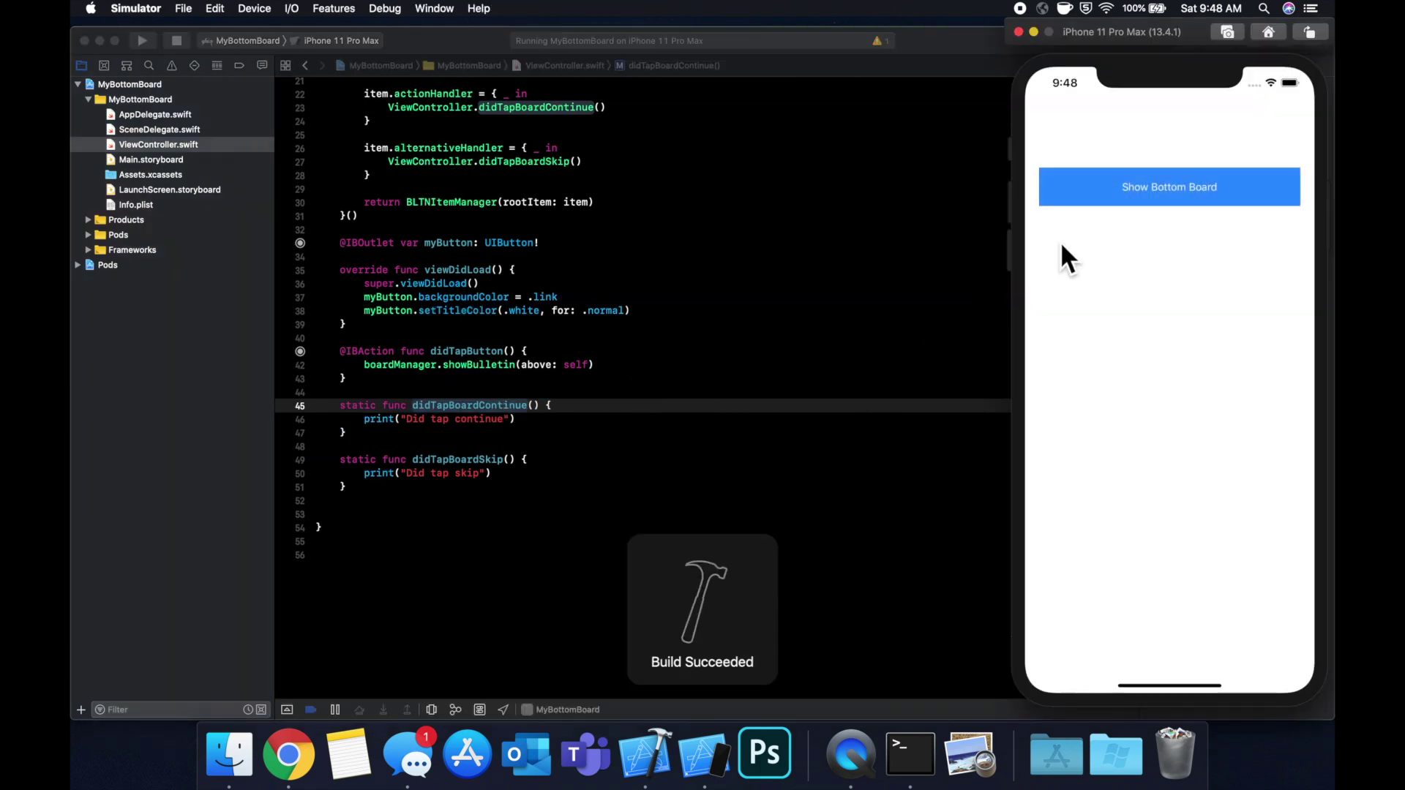
Show the board, tap Continue and Maybe Later to log both messages, then reopen it
click(1148, 195)
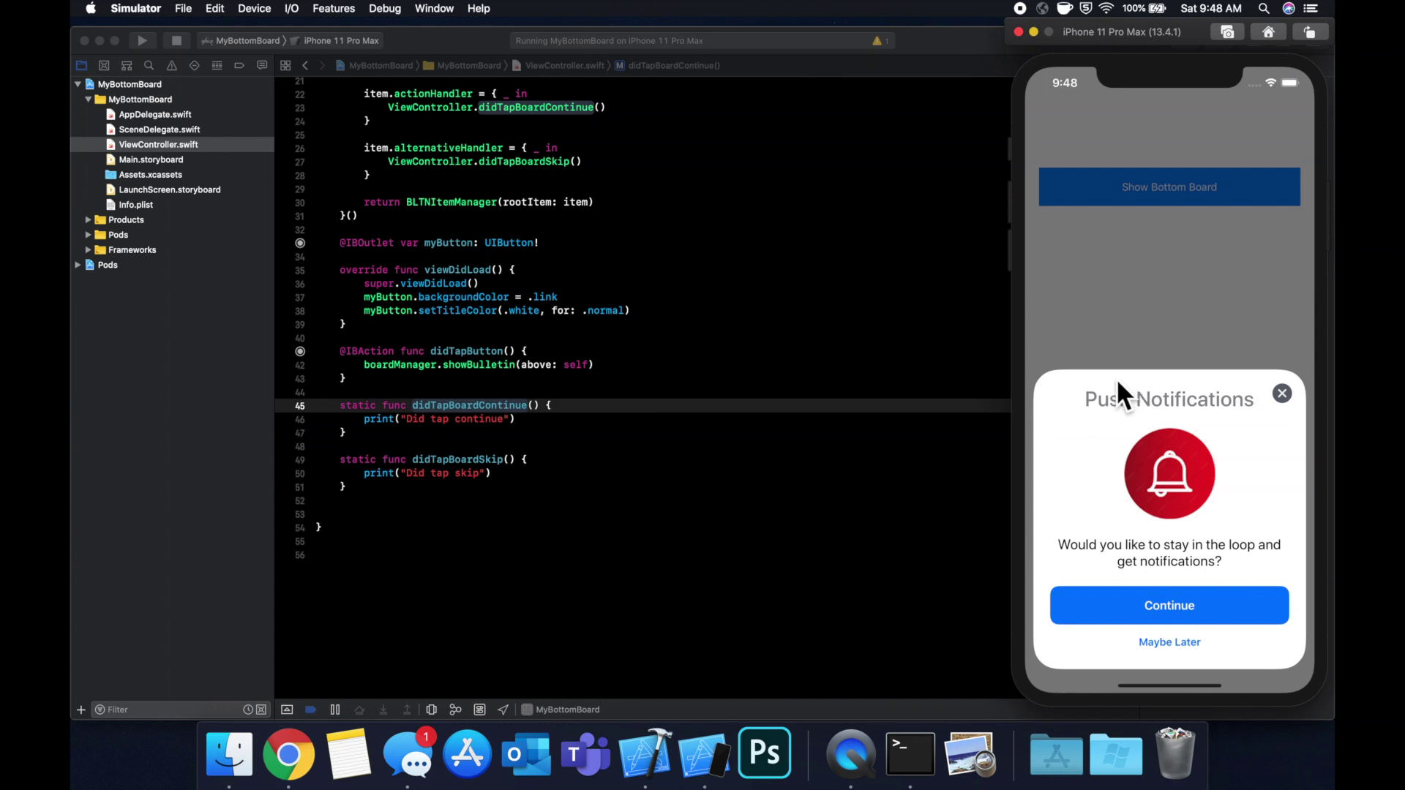
click(1137, 617)
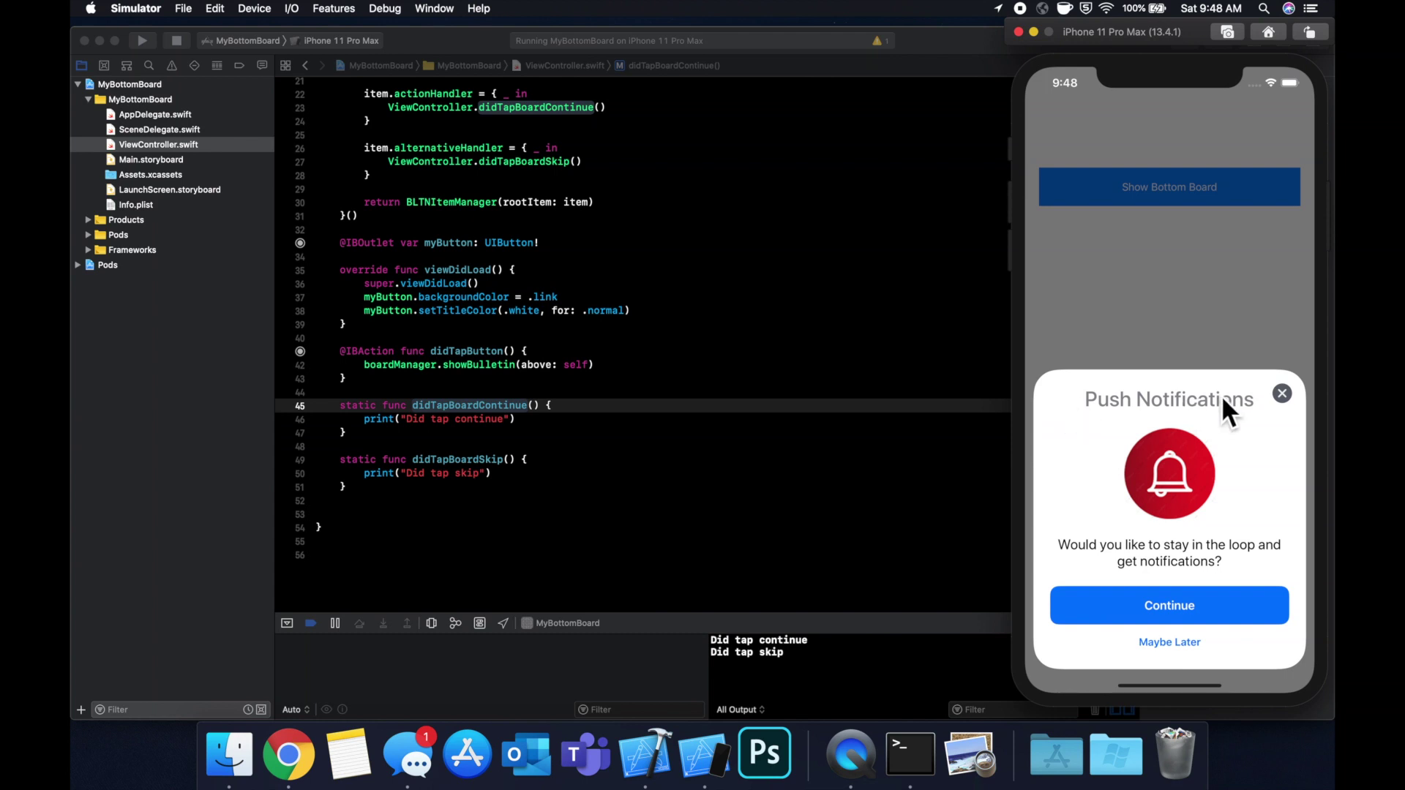
click(1283, 395)
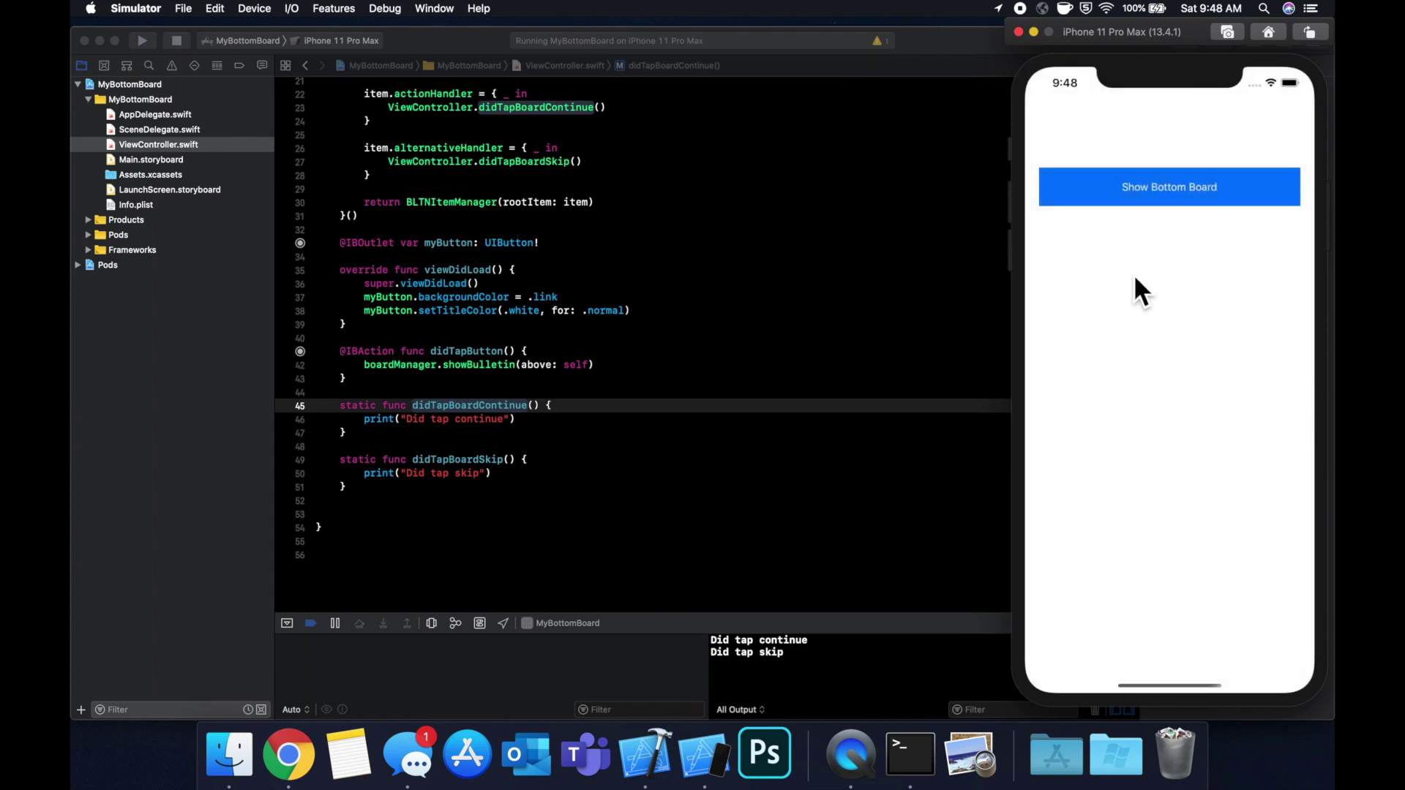
click(1152, 189)
Remove the blank line between handlers and set appearance.actionButtonColor to .systemGreen
click(767, 269)
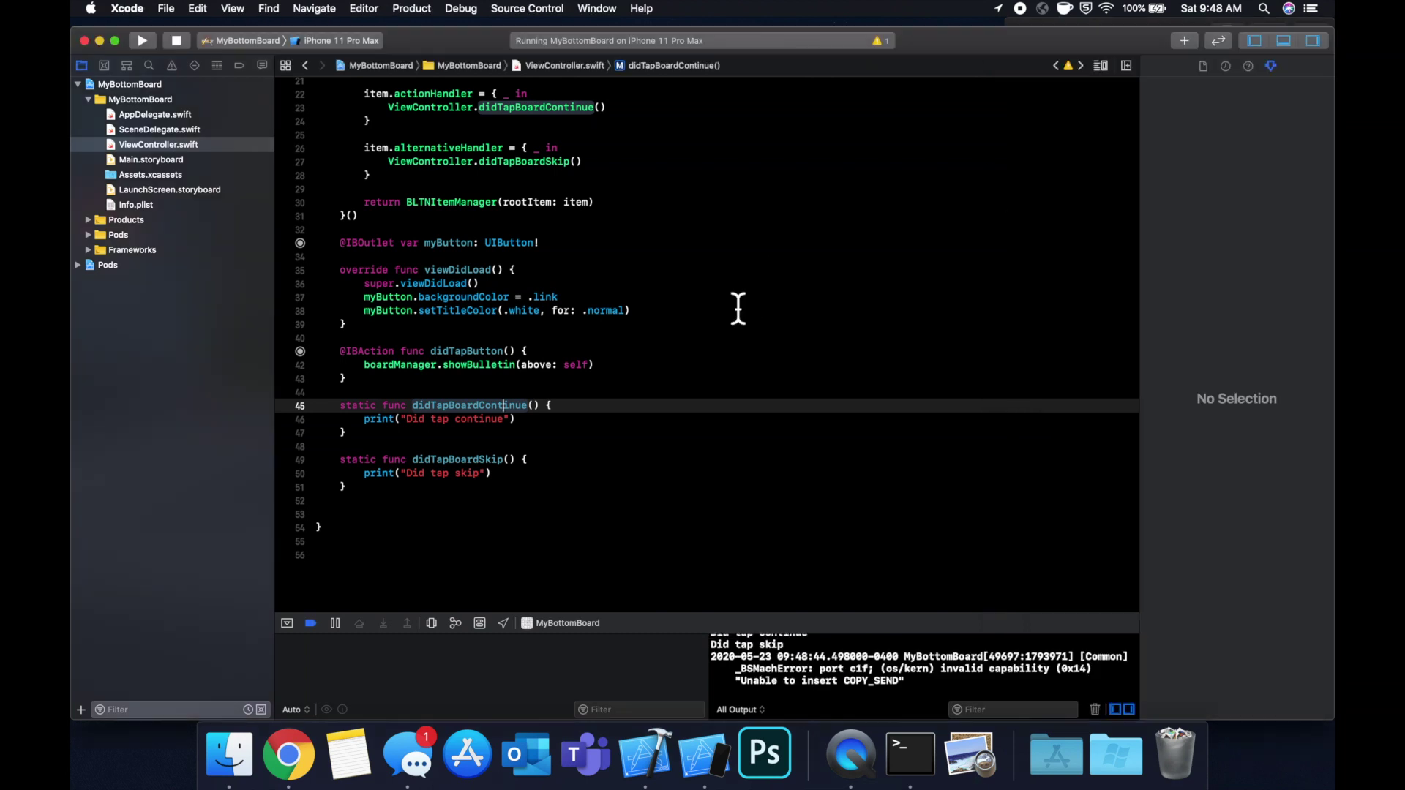
scroll(737, 307, up, 3)
scroll(738, 308, up, 5)
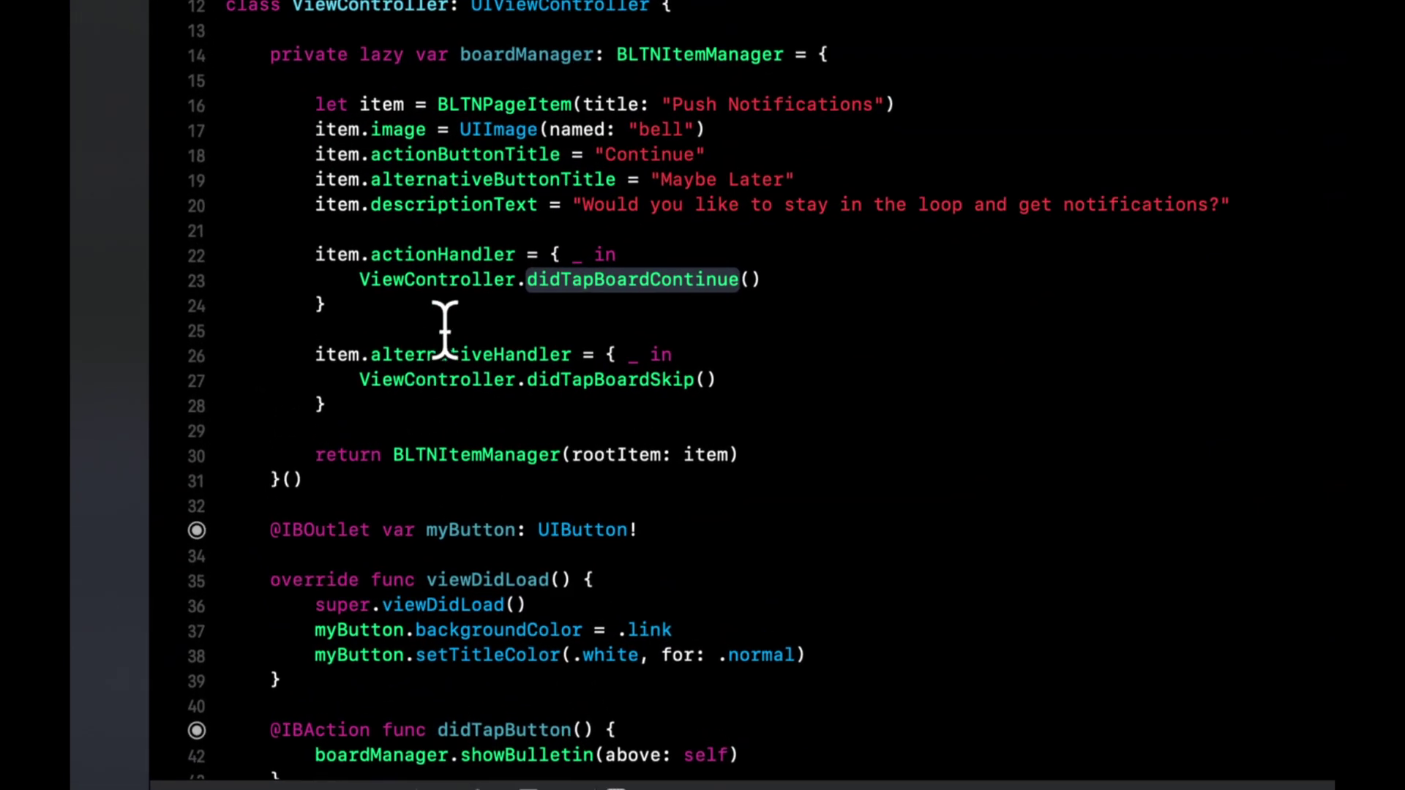
click(434, 368)
key(BackSpace)
scroll(406, 175, down, 3)
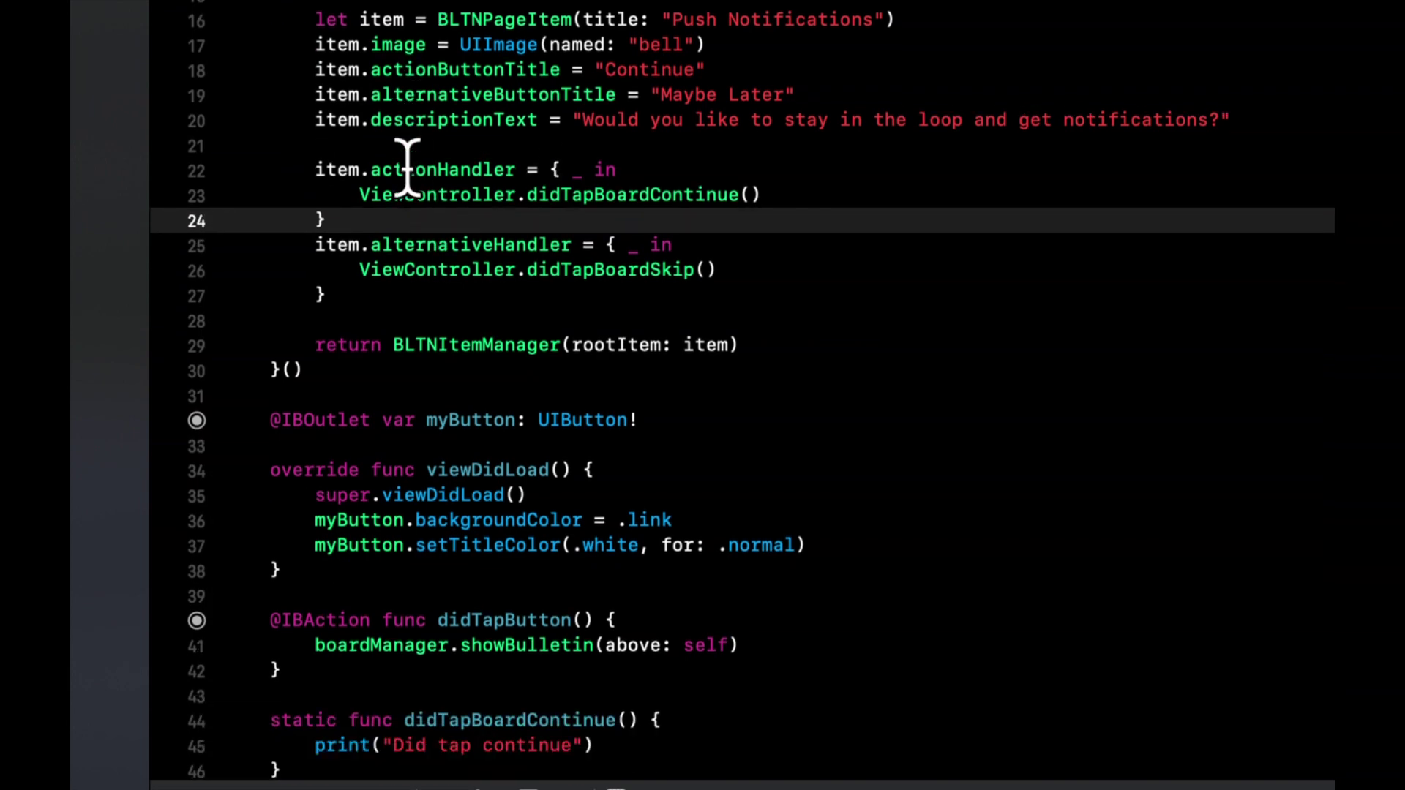
click(395, 293)
key(Return)
key(Return)
text(m.a)
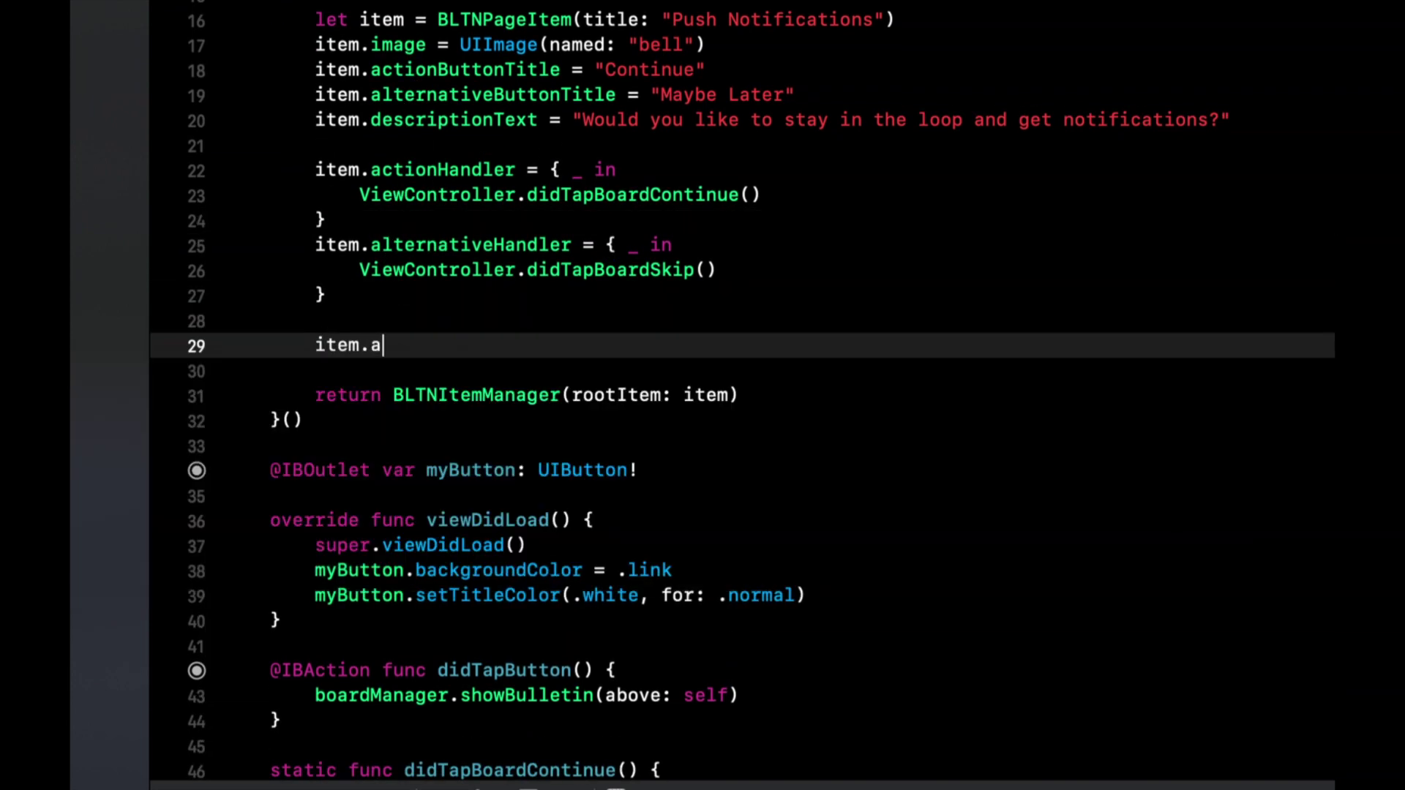
text(ppea)
key(Return)
scroll(547, 417, down, 2)
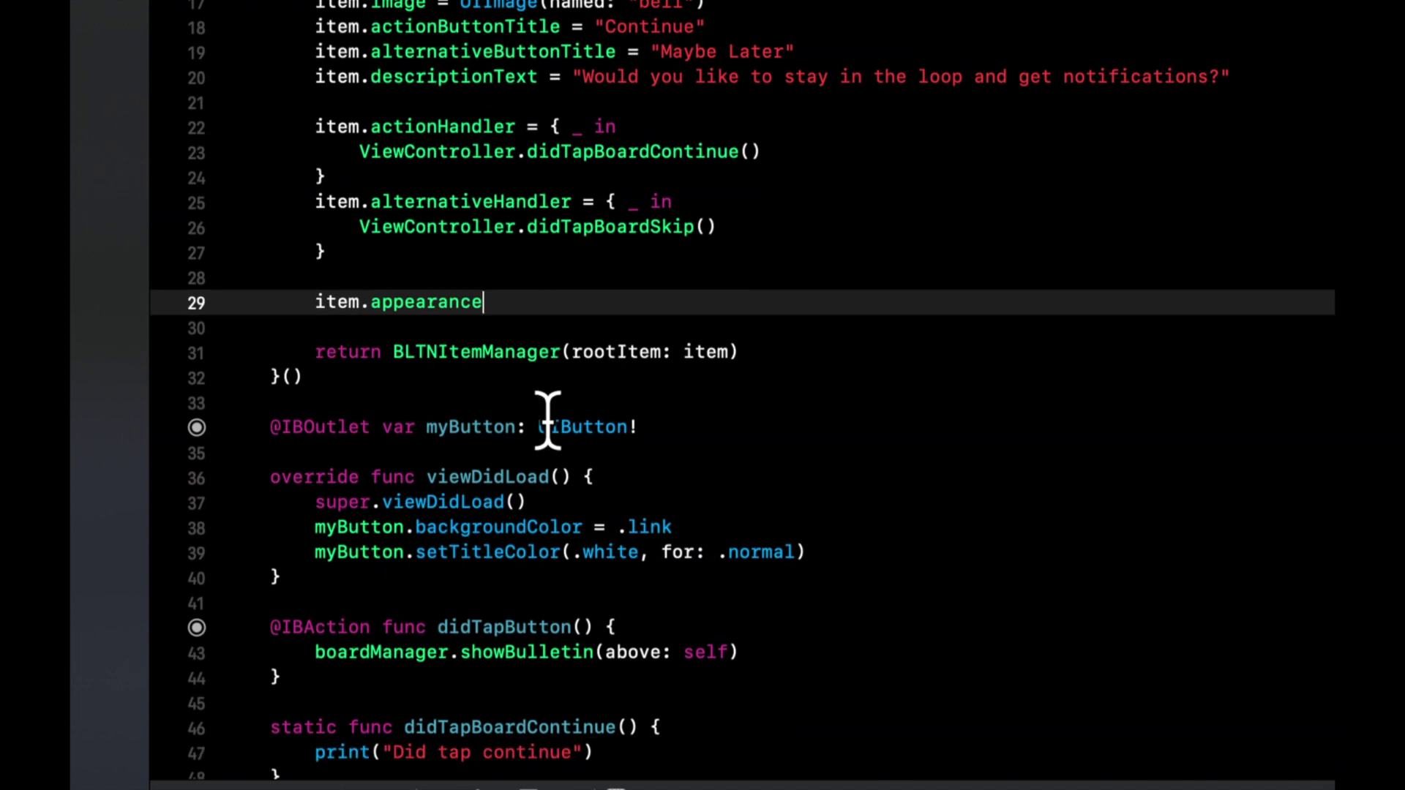
text(.actionbuttonc)
key(Return)
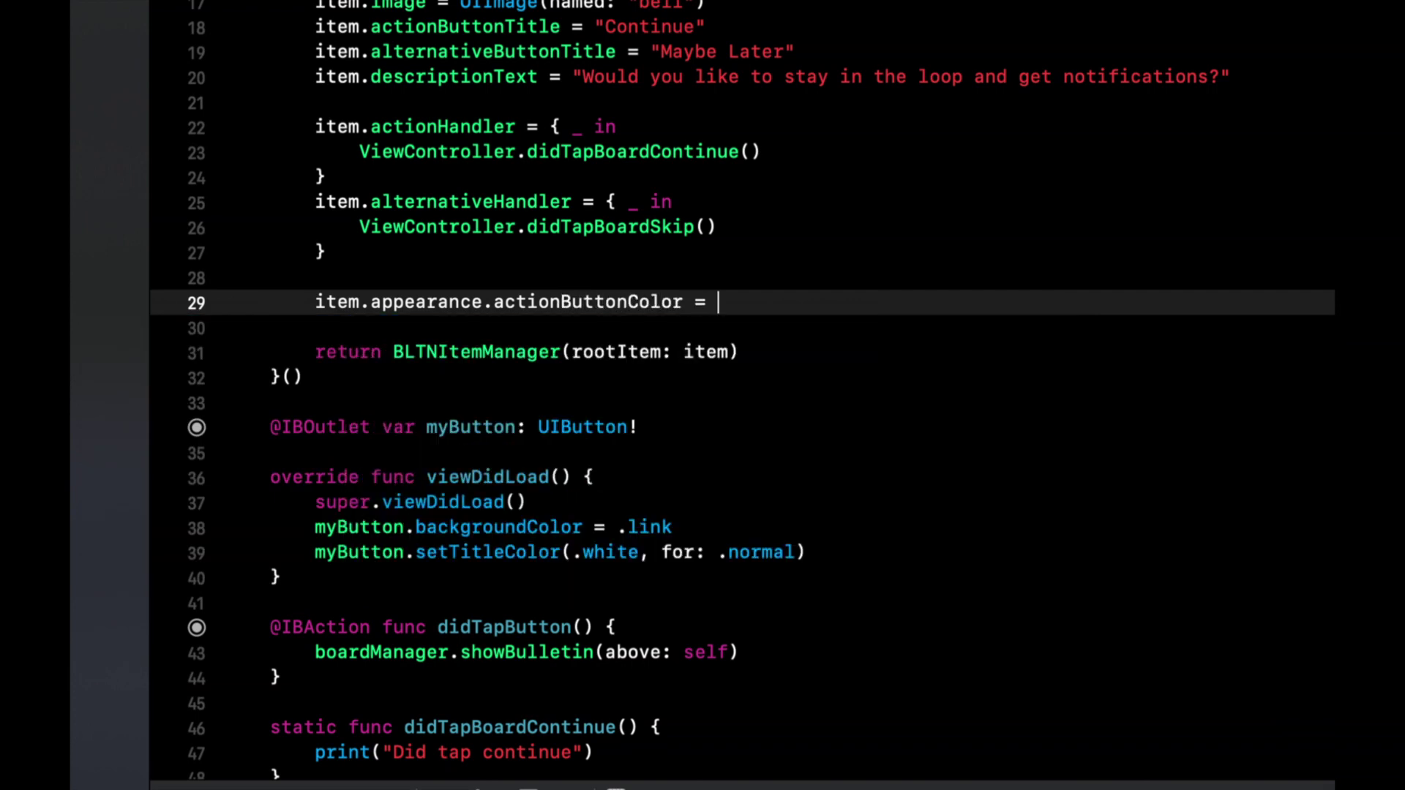
text(.systemgreen)
key(Return)
key(Return)
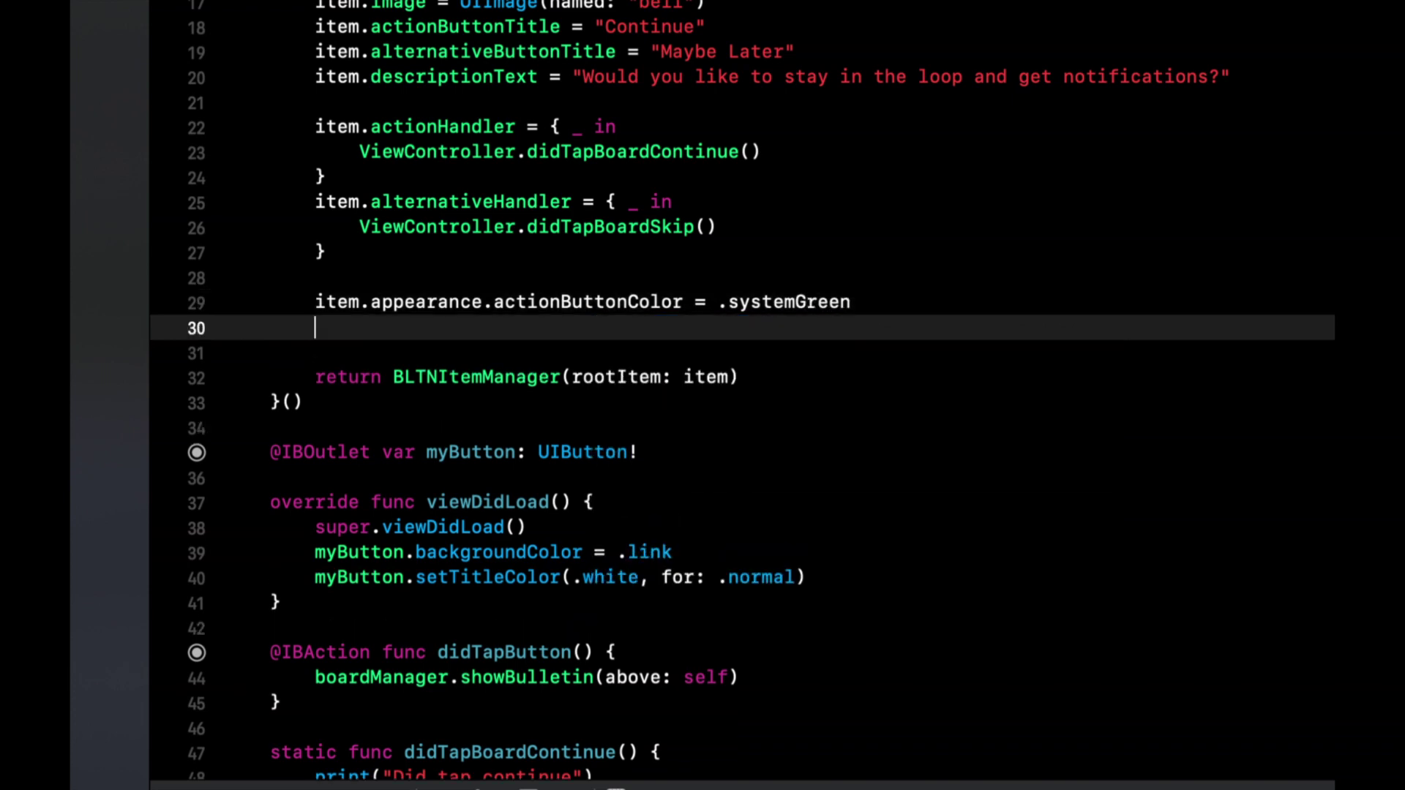
scroll(732, 390, down, 2)
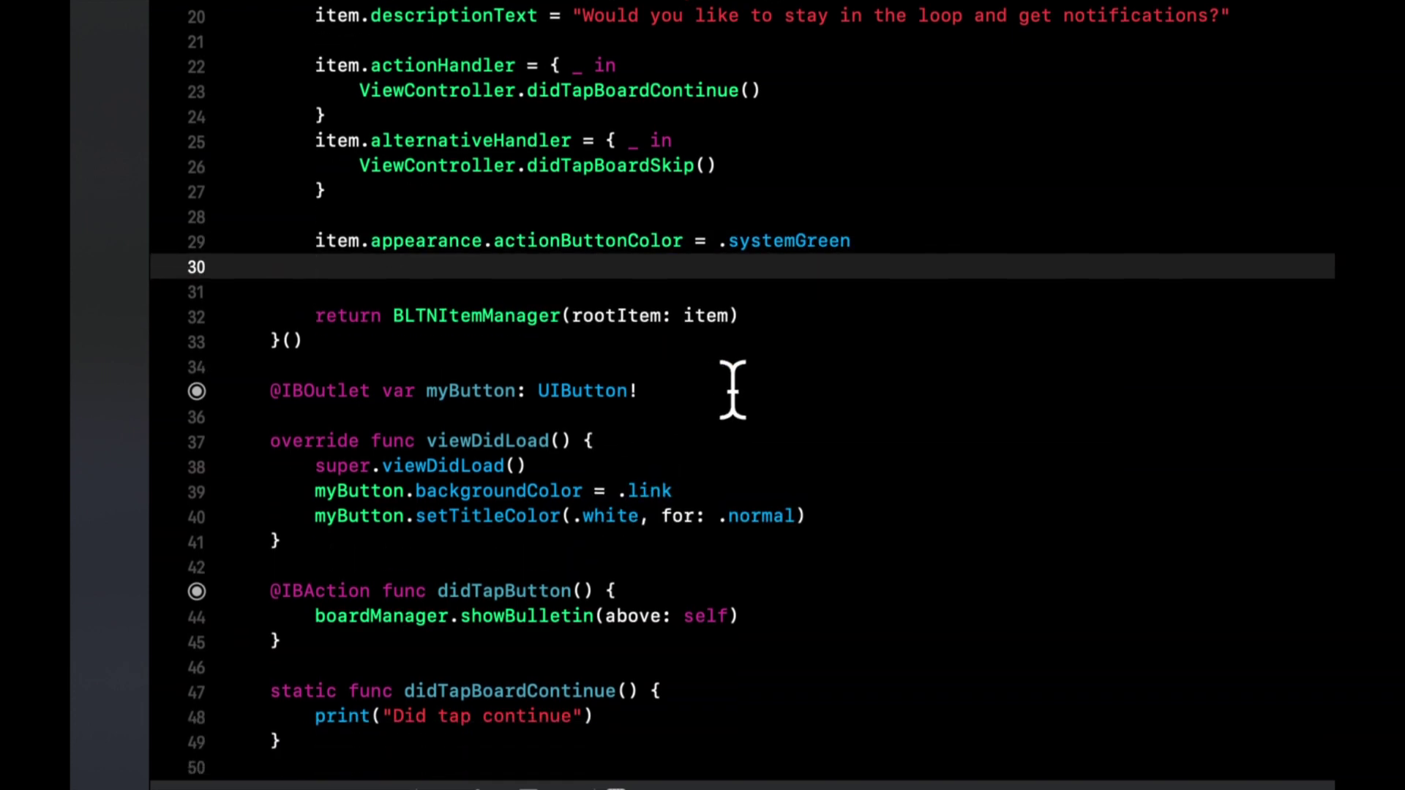
text(em.appe)
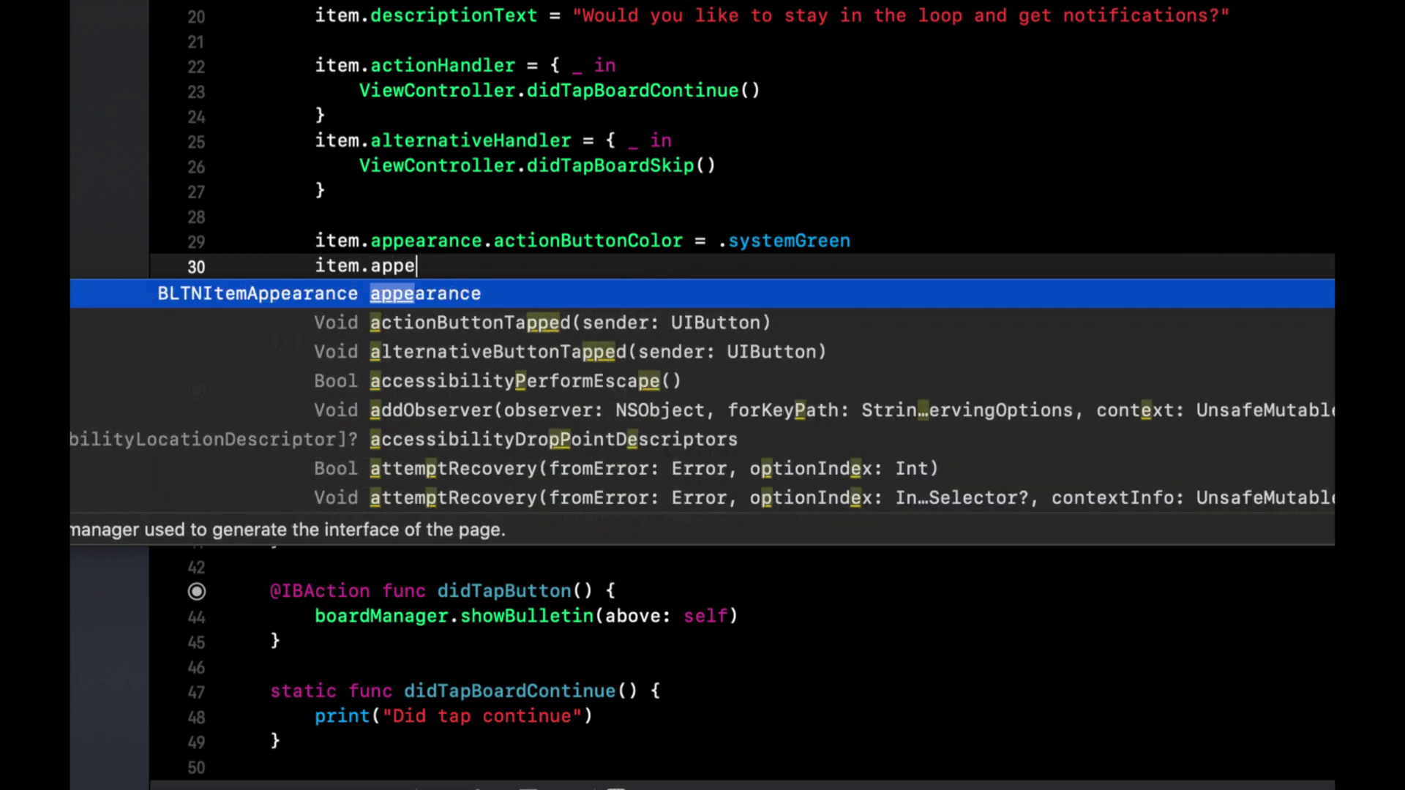
Set appearance.alternativeButtonTitleColor to .gray
key(Return)
text(.alternati)
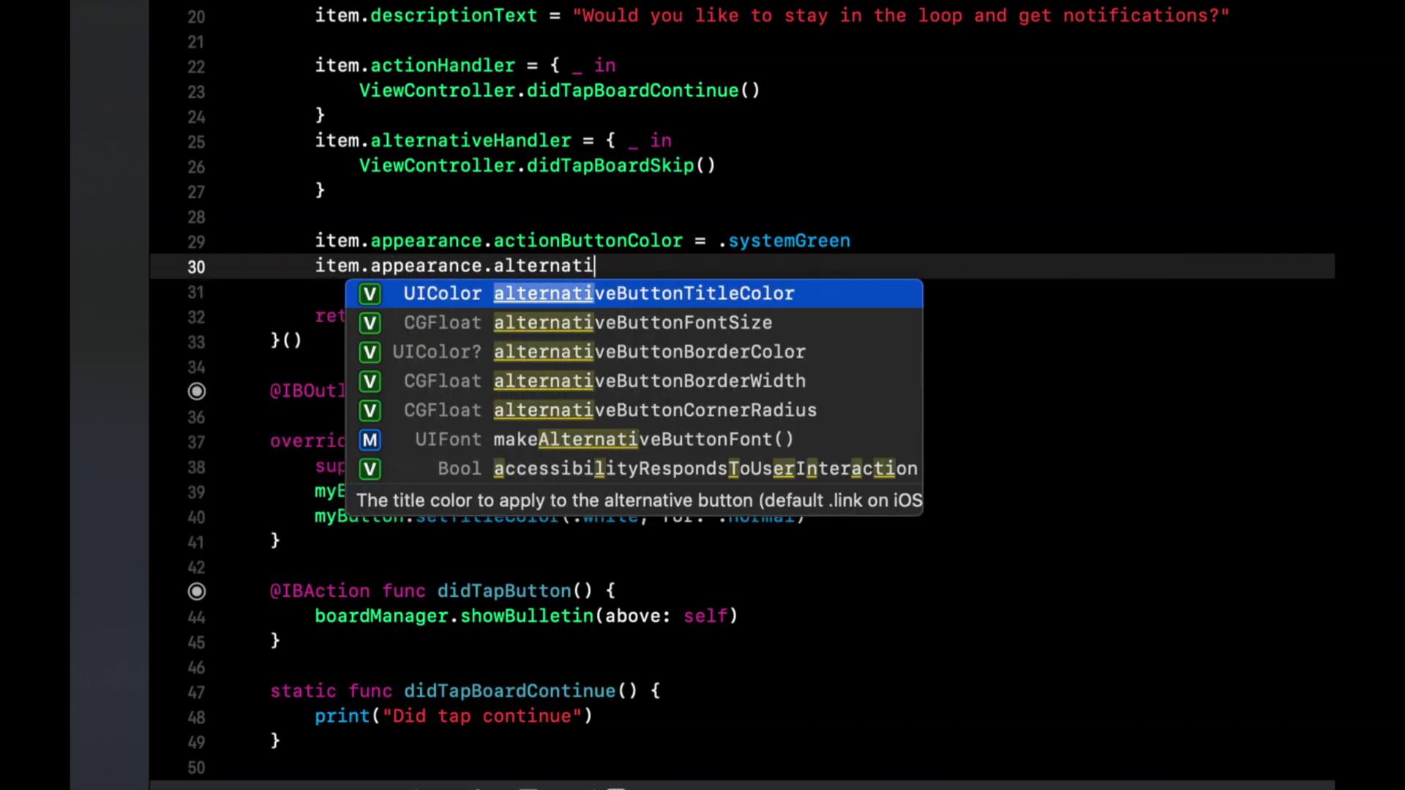
text(vebutton)
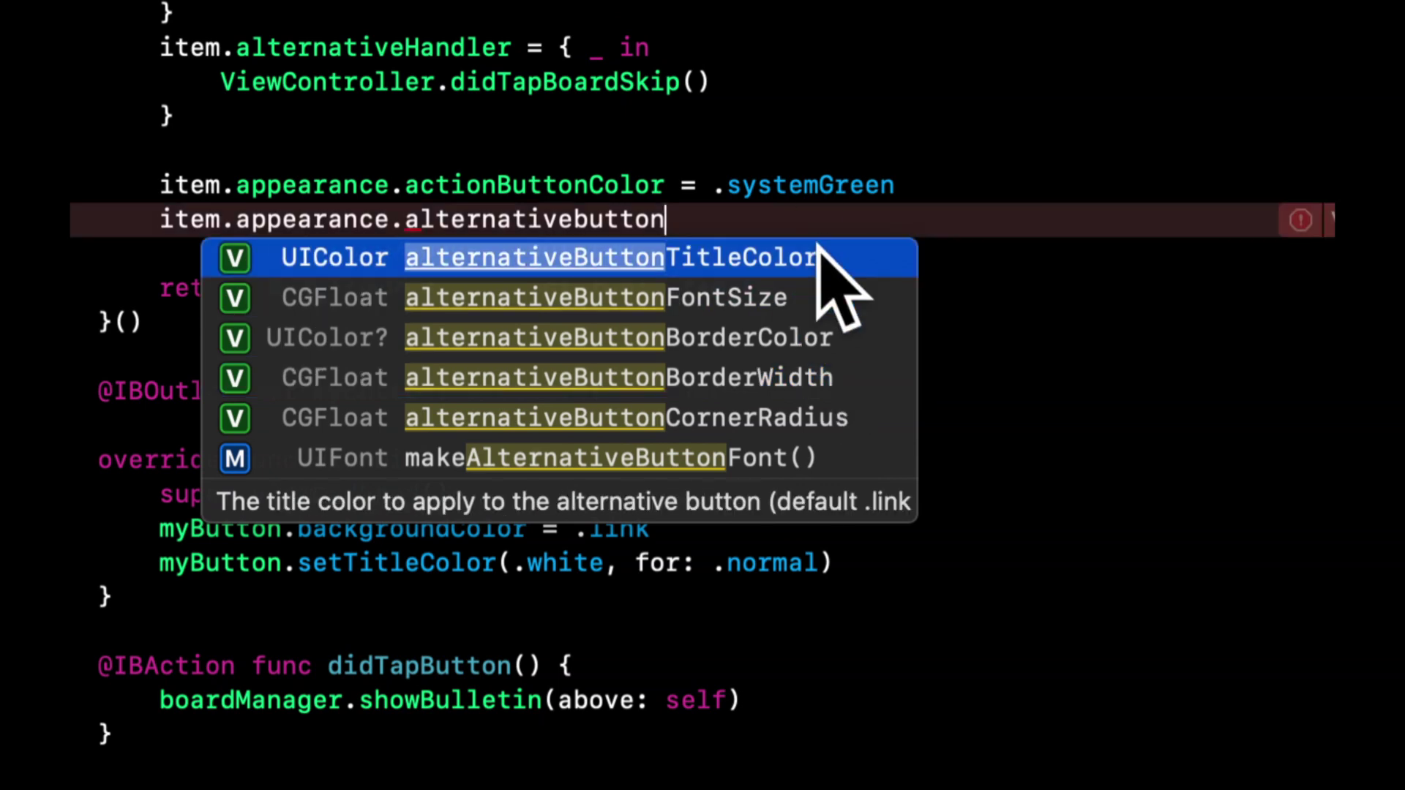
click(872, 380)
click(854, 263)
double_click(854, 264)
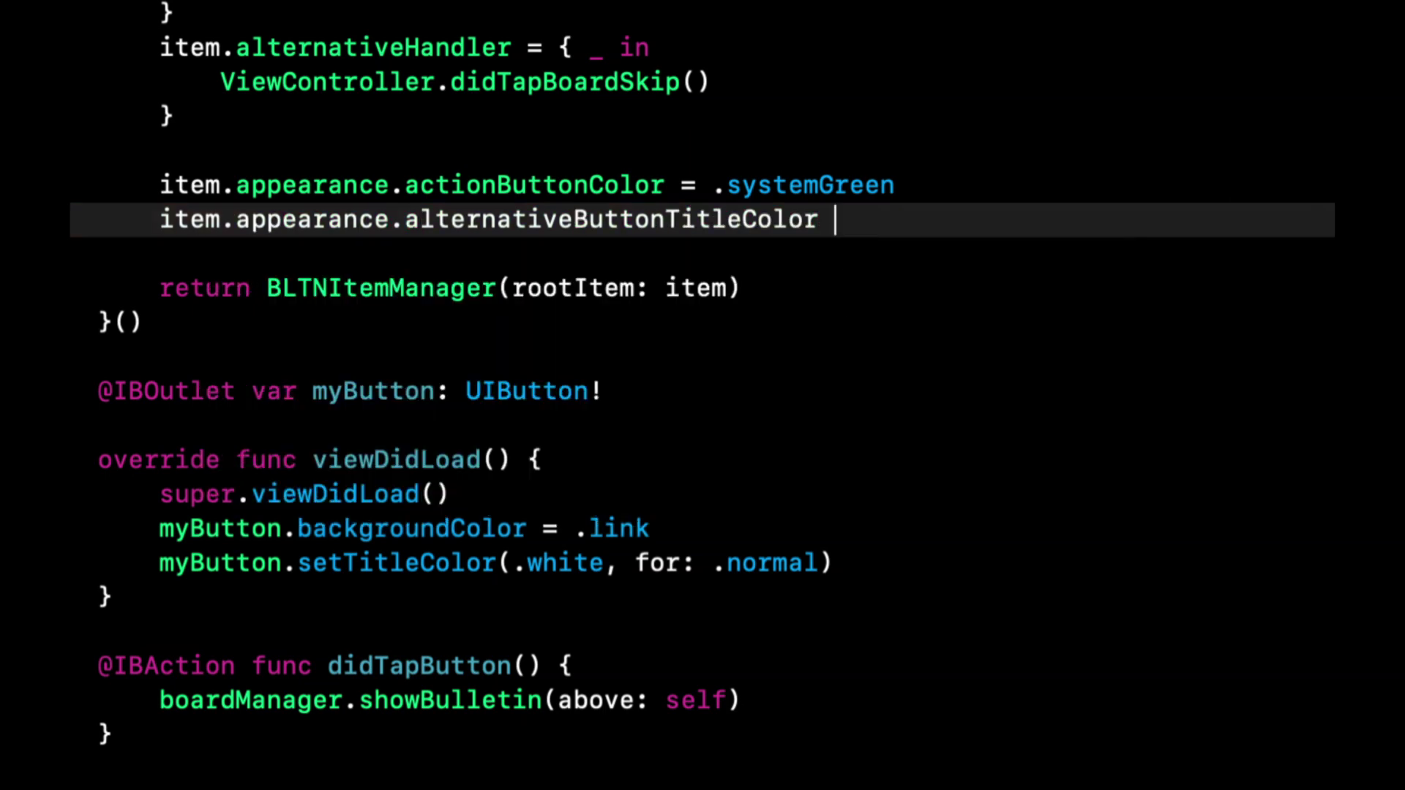
text(.g)
key(Return)
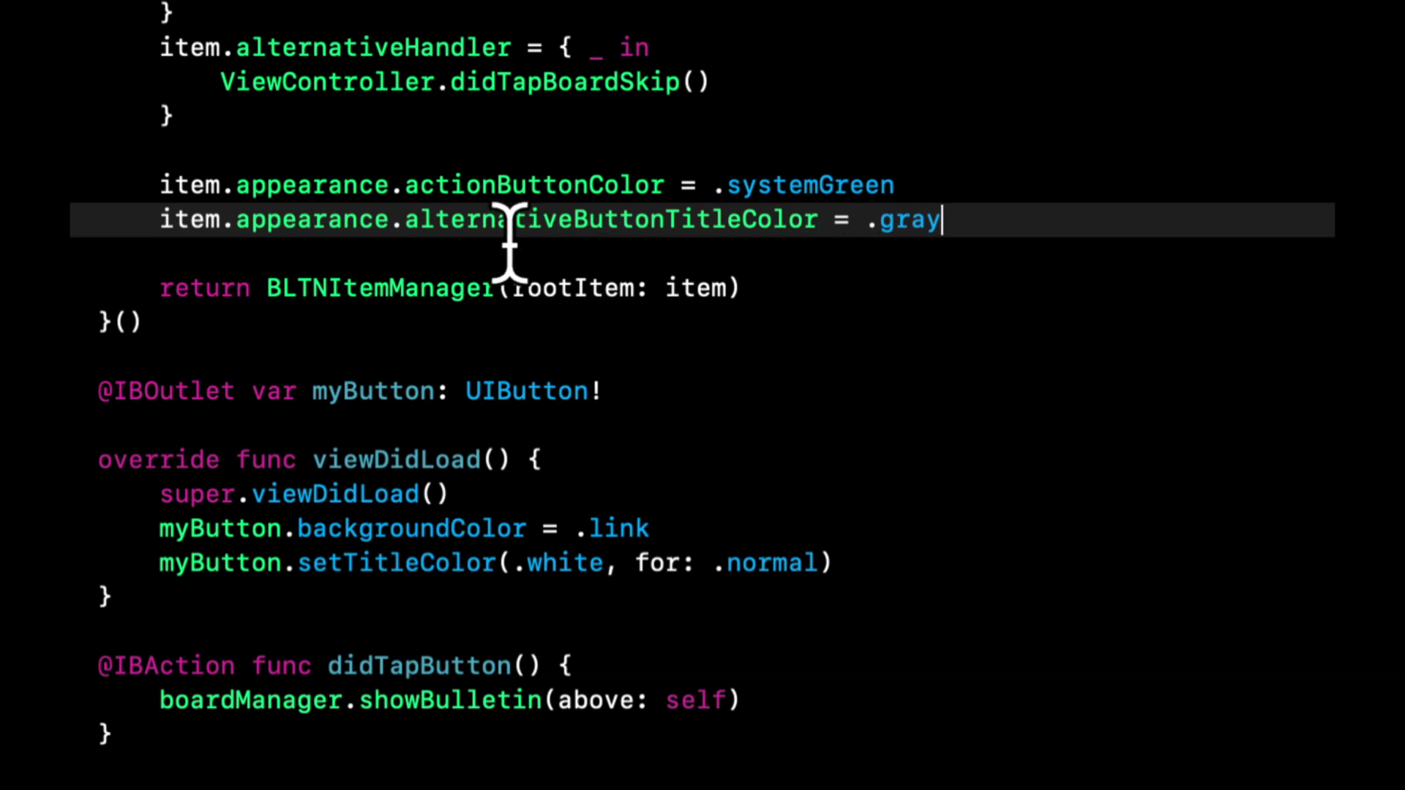
Jump to the definition of the appearance property in BLTNActionItem.h
click(354, 179)
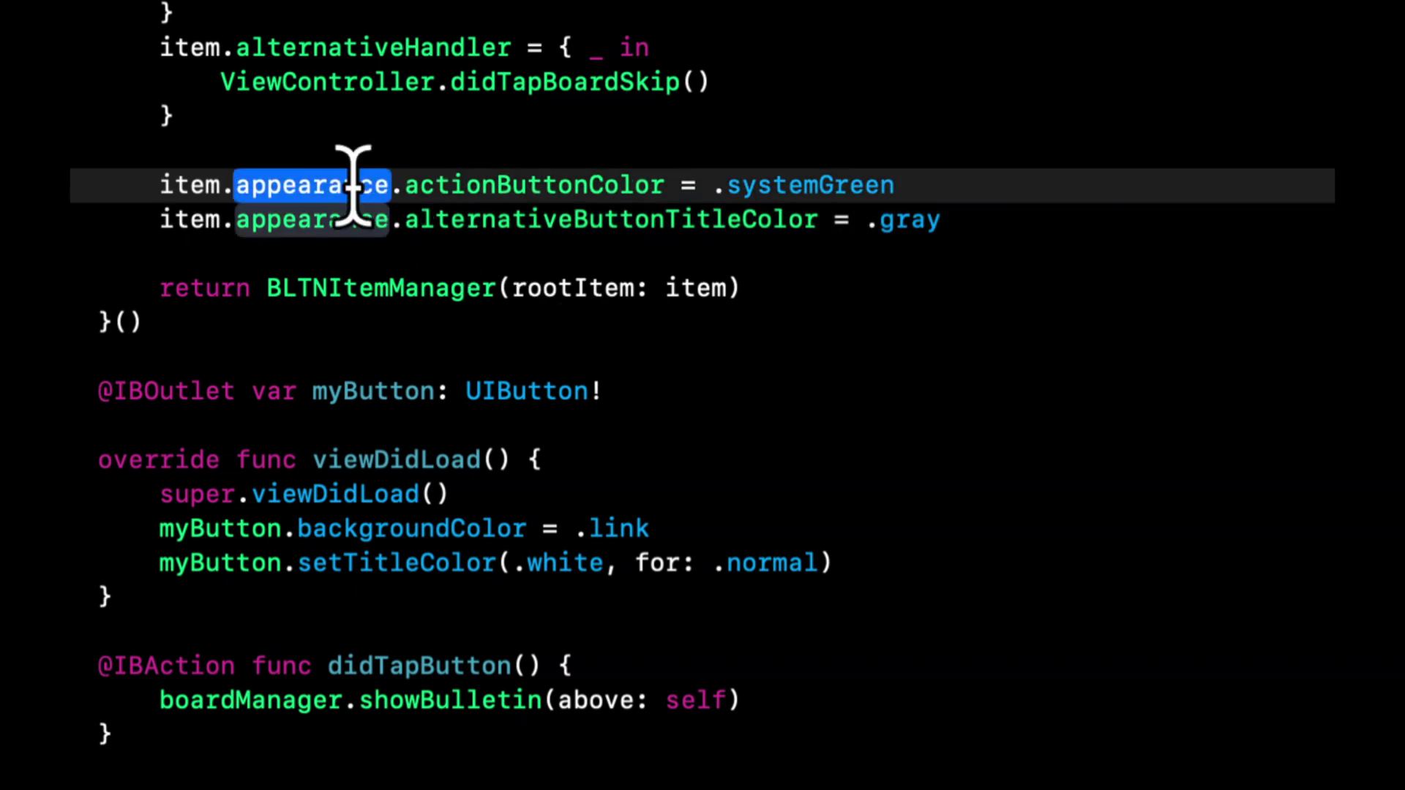
super+click(355, 178)
click(380, 318)
click(390, 324)
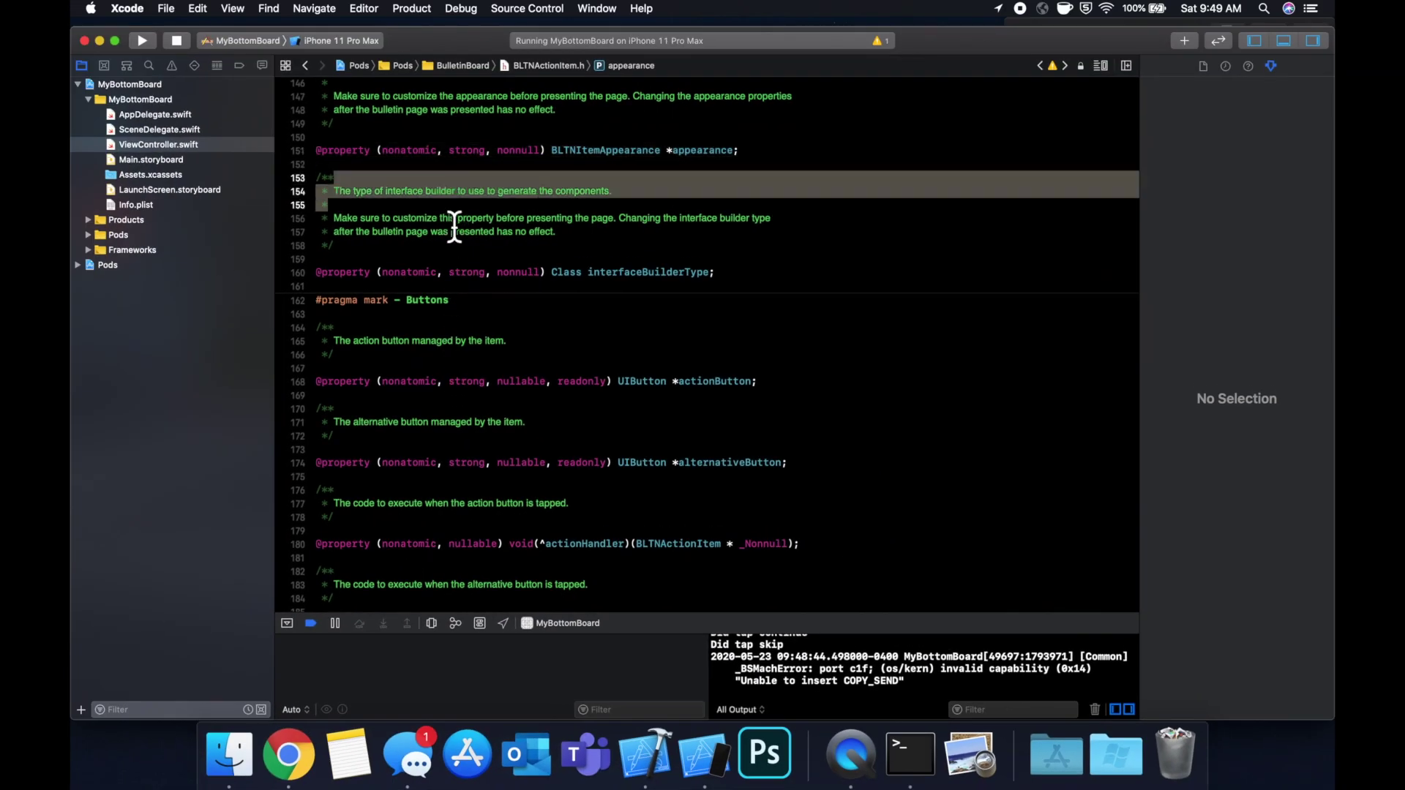
drag(453, 226, 429, 574)
scroll(518, 247, down, 5)
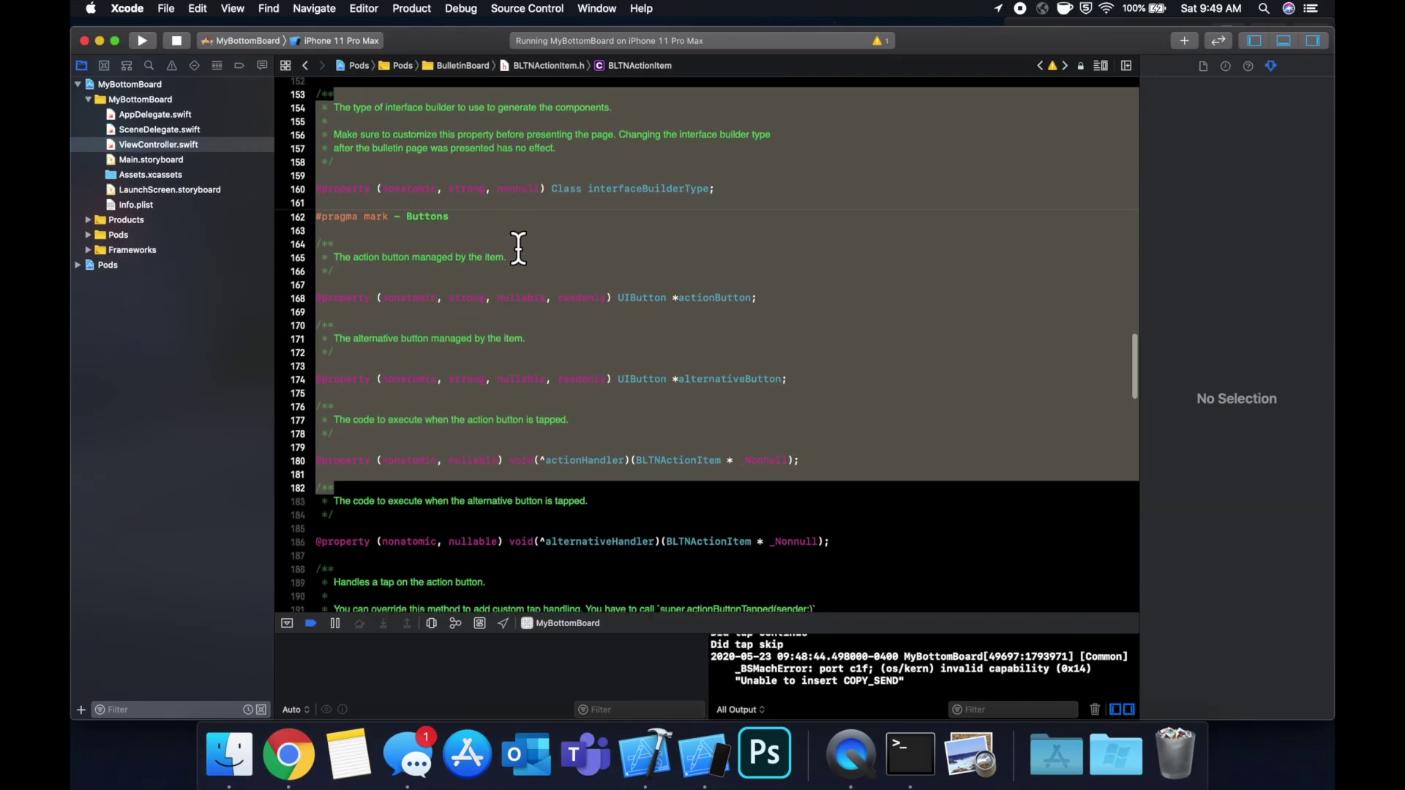
scroll(518, 247, down, 3)
scroll(518, 247, down, 2)
scroll(518, 247, down, 2)
scroll(519, 247, down, 2)
scroll(519, 247, down, 2)
scroll(518, 247, down, 2)
scroll(519, 246, down, 3)
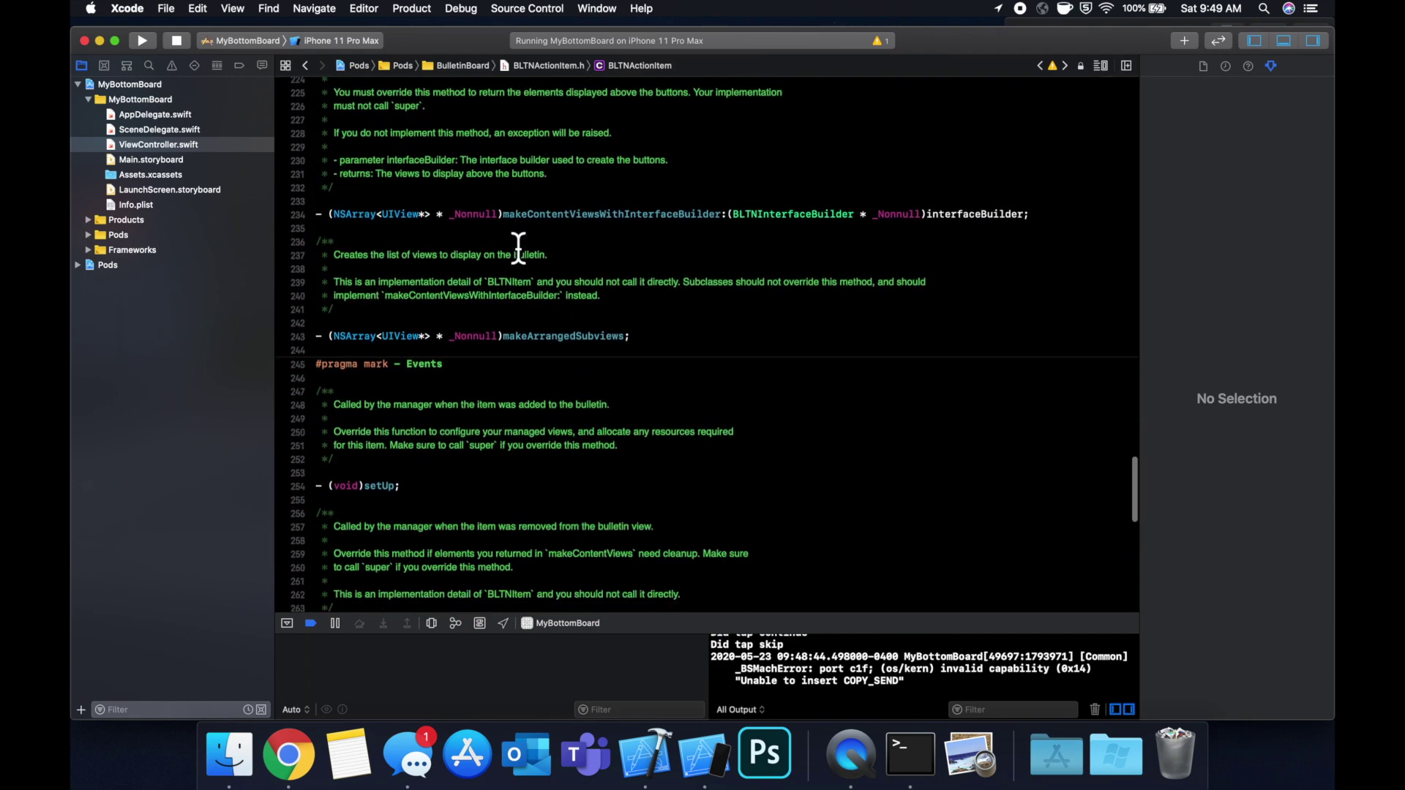
scroll(519, 248, down, 5)
scroll(518, 247, down, 1)
Browse BLTNActionItem.h, return to ViewController.swift, and rebuild and run MyBottomBoard
click(711, 413)
scroll(712, 429, left, 3)
click(743, 363)
key(Up)
key(super+r)
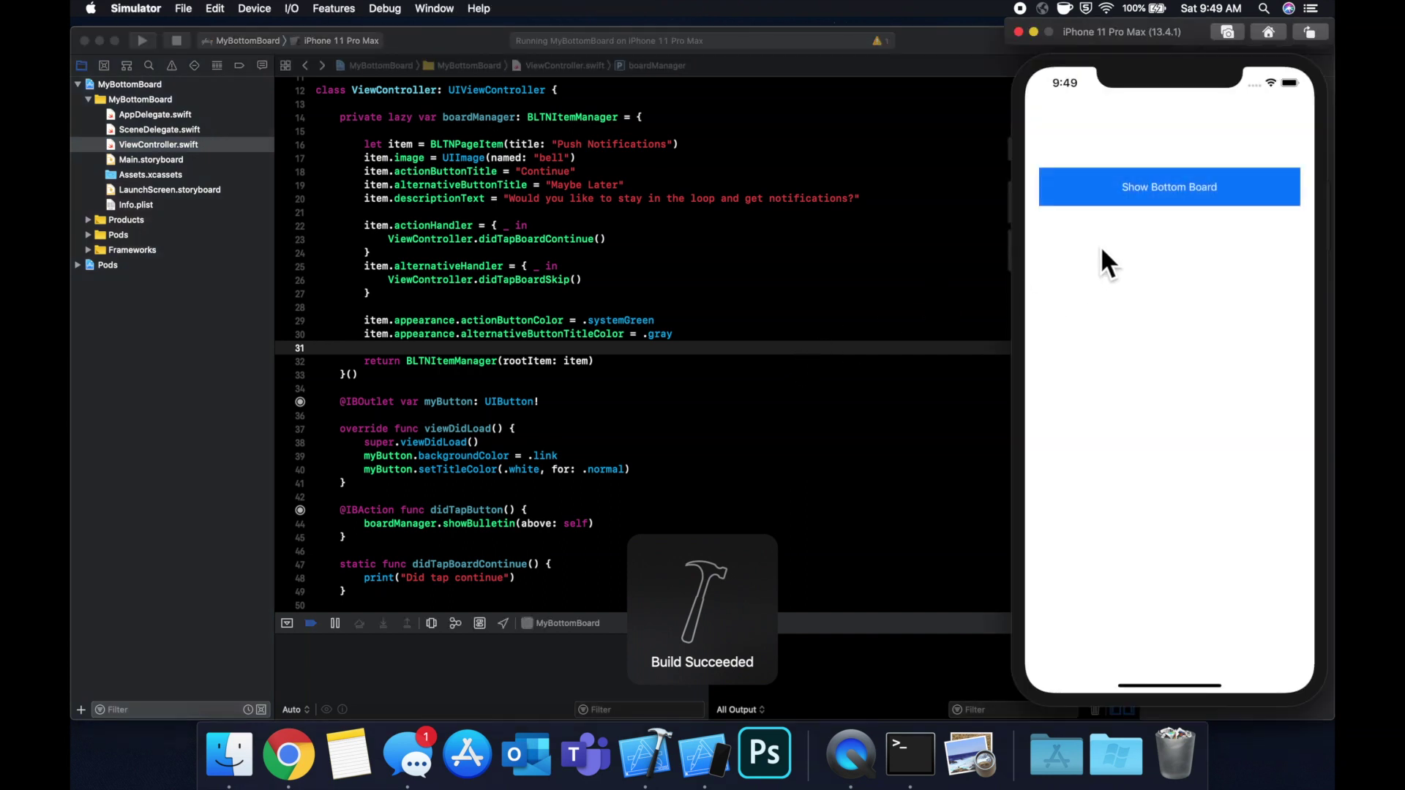
Tap Show Bottom Board in Simulator to show the restyled Push Notifications card
click(1185, 183)
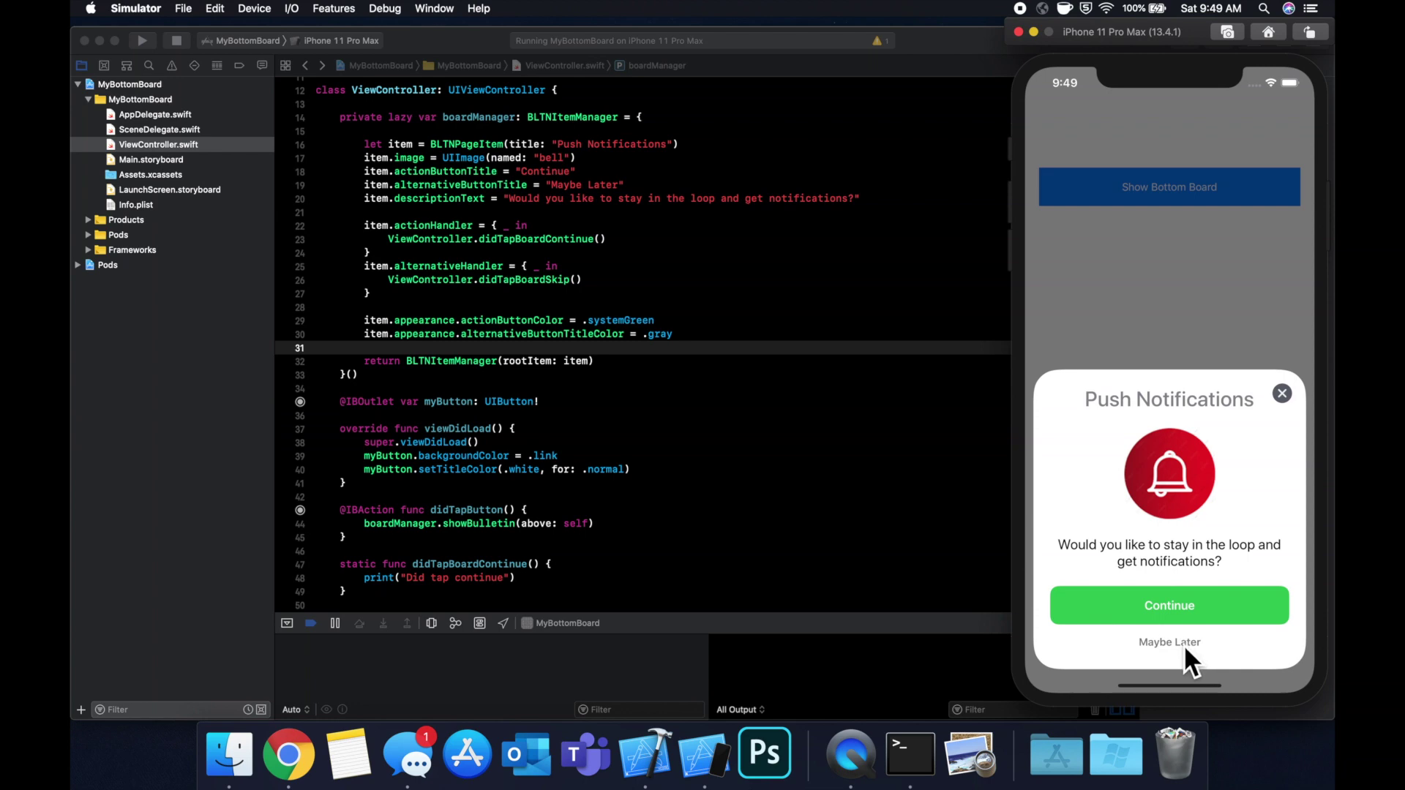
scroll(883, 437, up, 3)
scroll(942, 442, up, 3)
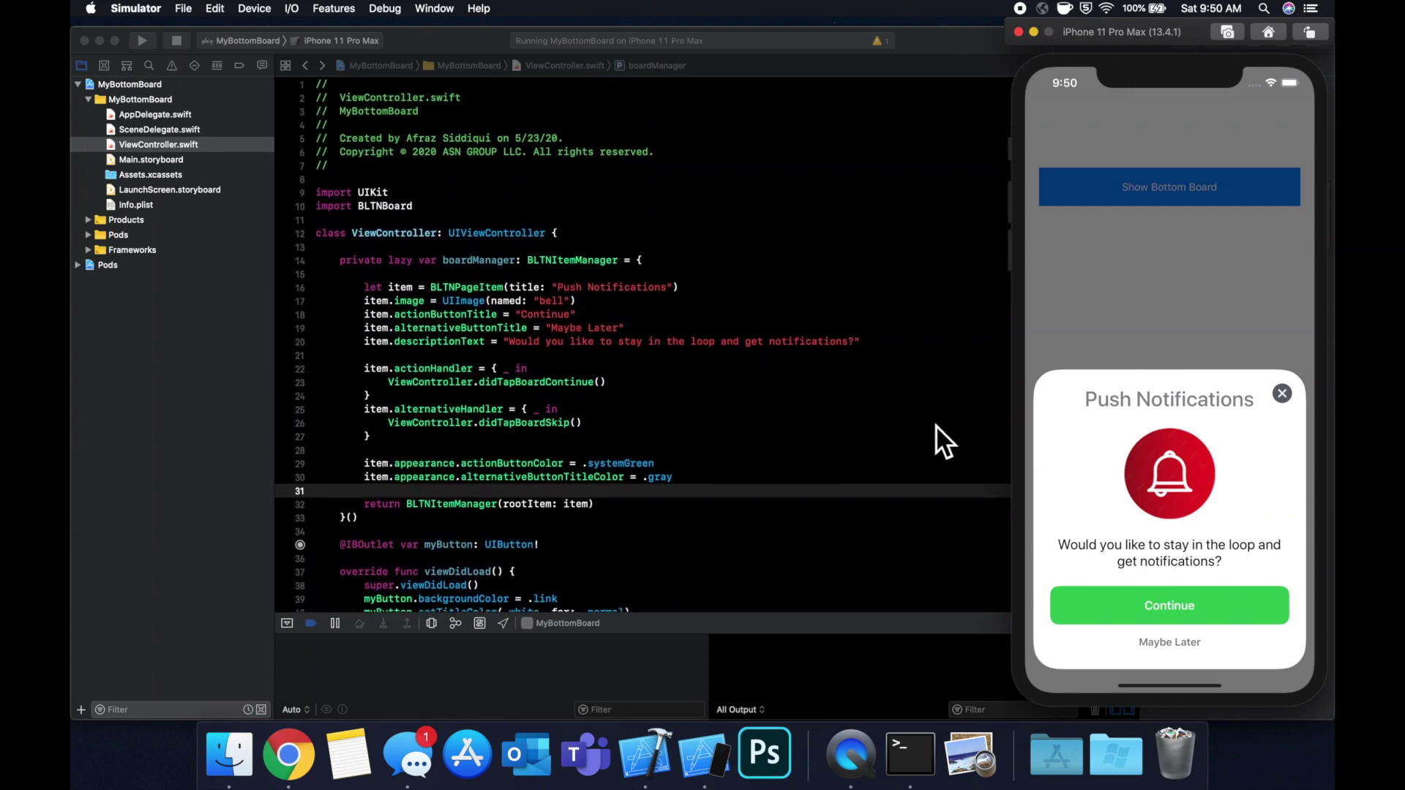